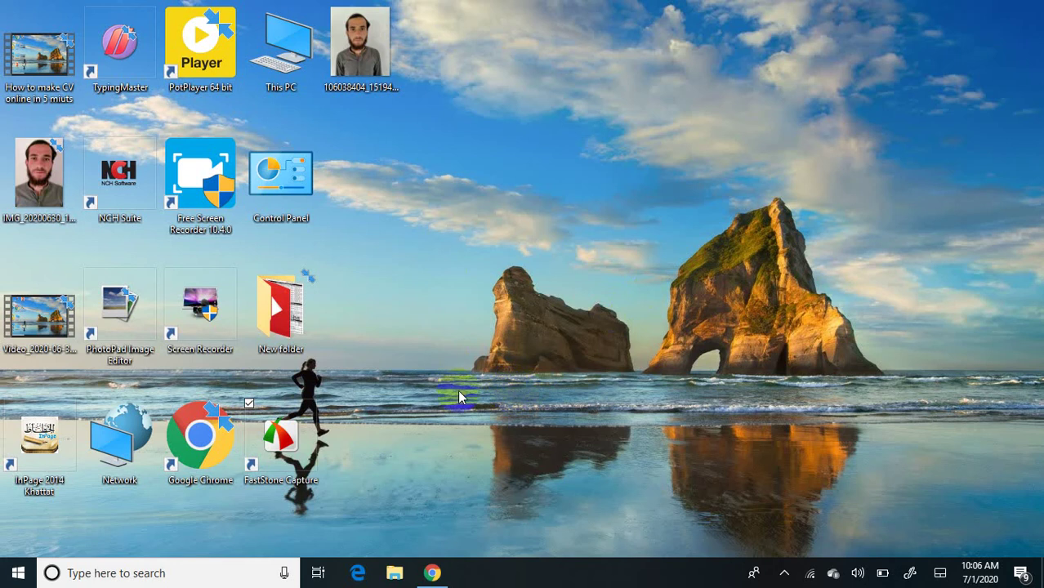
Step: Open a new Chrome tab and enter OTS in the address bar, fixing the mistyped 0TS
left_click(435, 574)
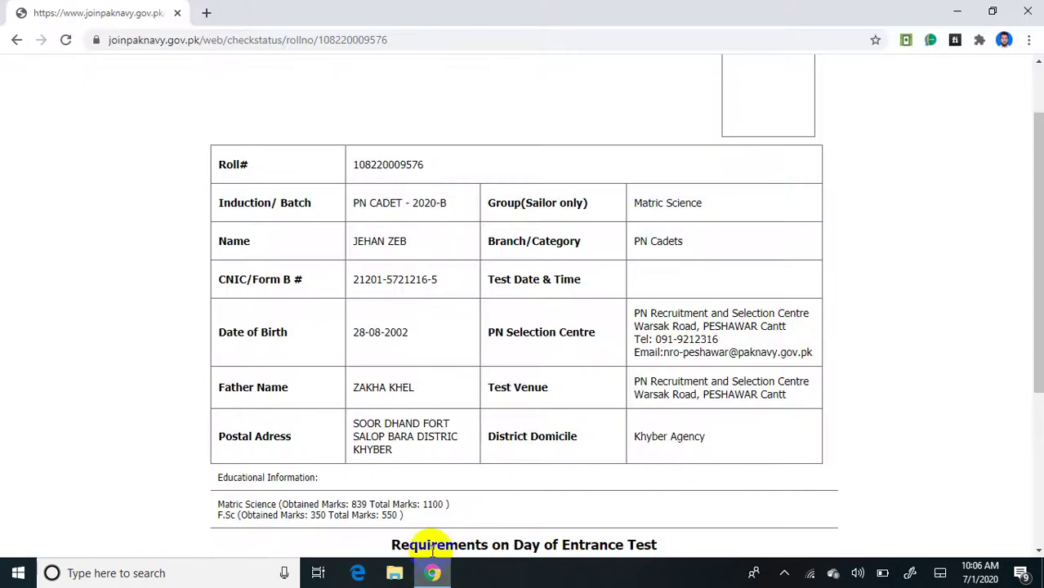
left_click(207, 14)
left_click(187, 39)
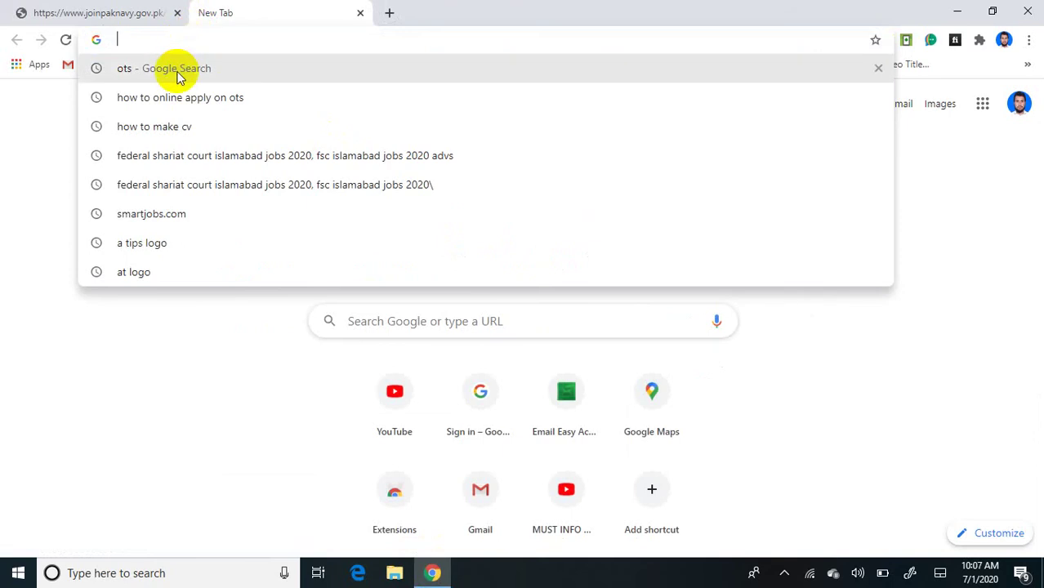
type("0")
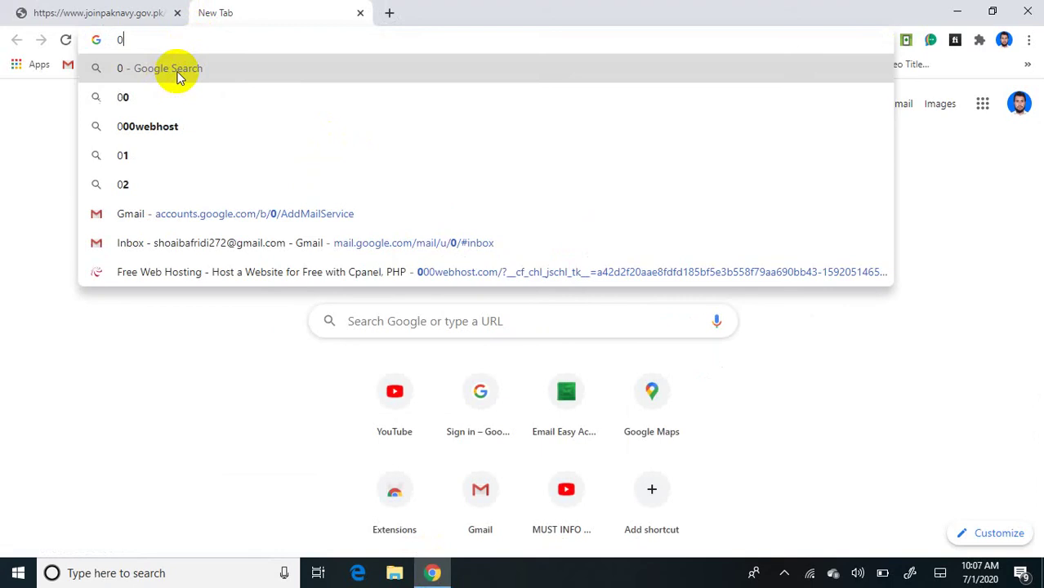
type("TS")
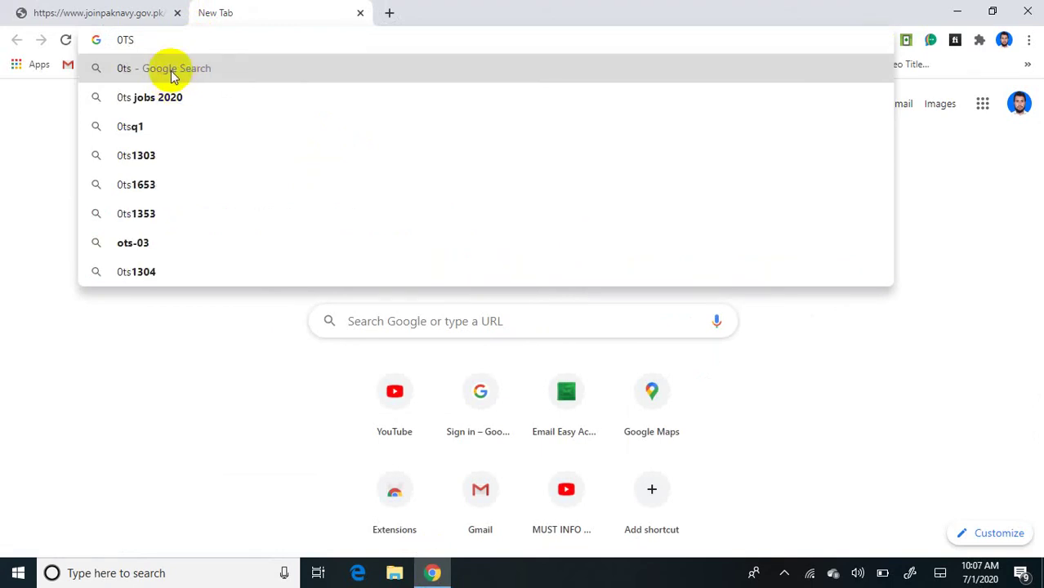
key("BackSpace")
key("BackSpace")
key("BackSpace")
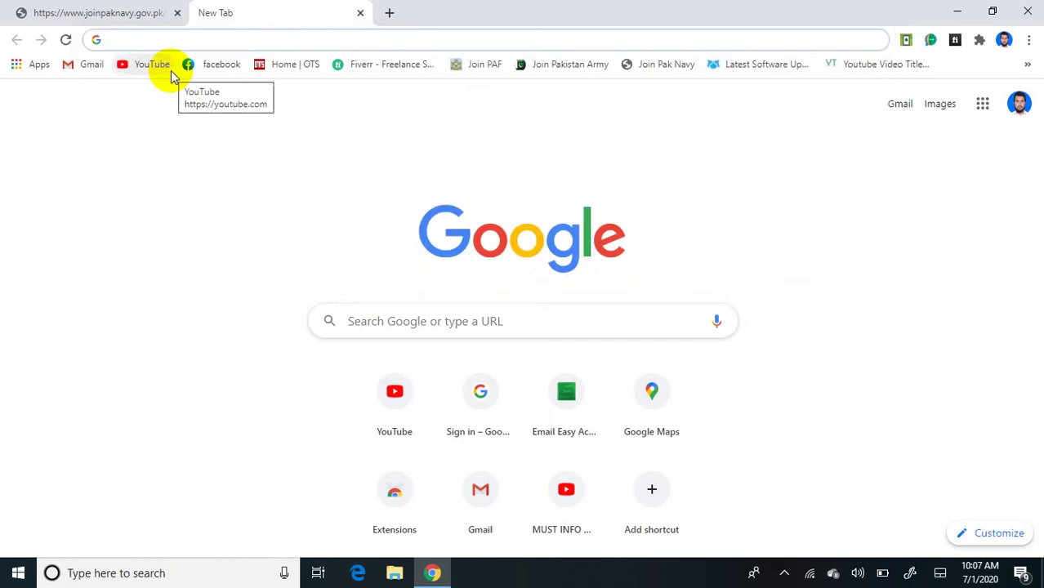
type("OTS.org.pk")
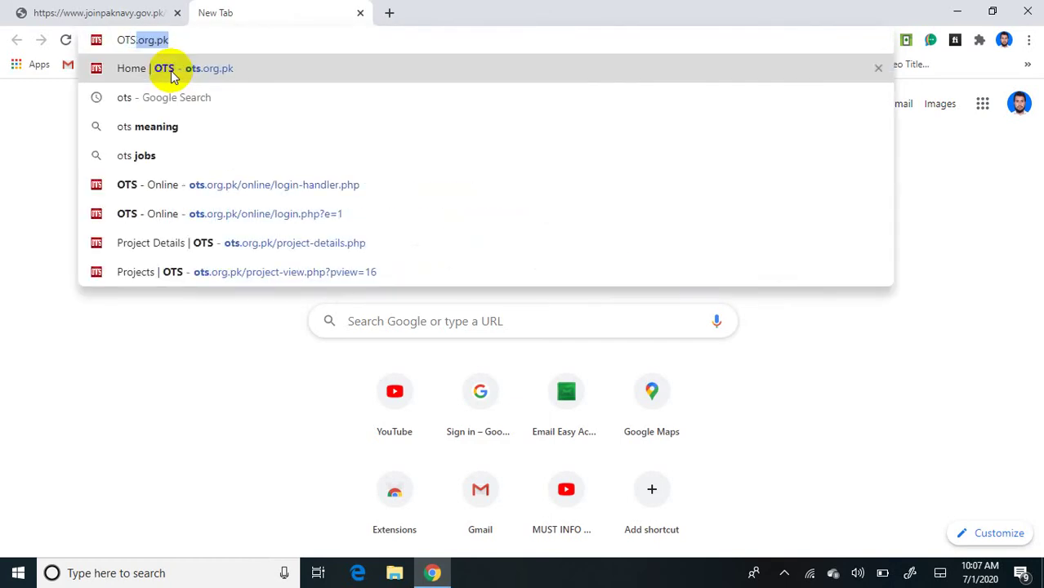
Step: Search Google for ots and zoom the results until the OTS: Home and Join OTS links are readable
left_click(163, 99)
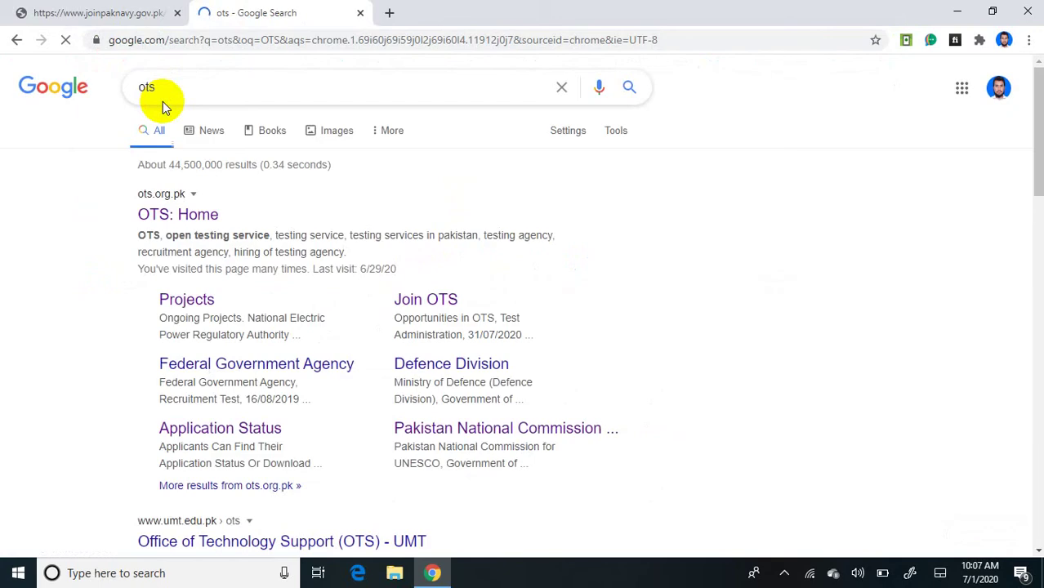
key("ctrl+plus")
key("ctrl+plus")
key("ctrl+plus")
key("ctrl+plus")
key("ctrl+plus")
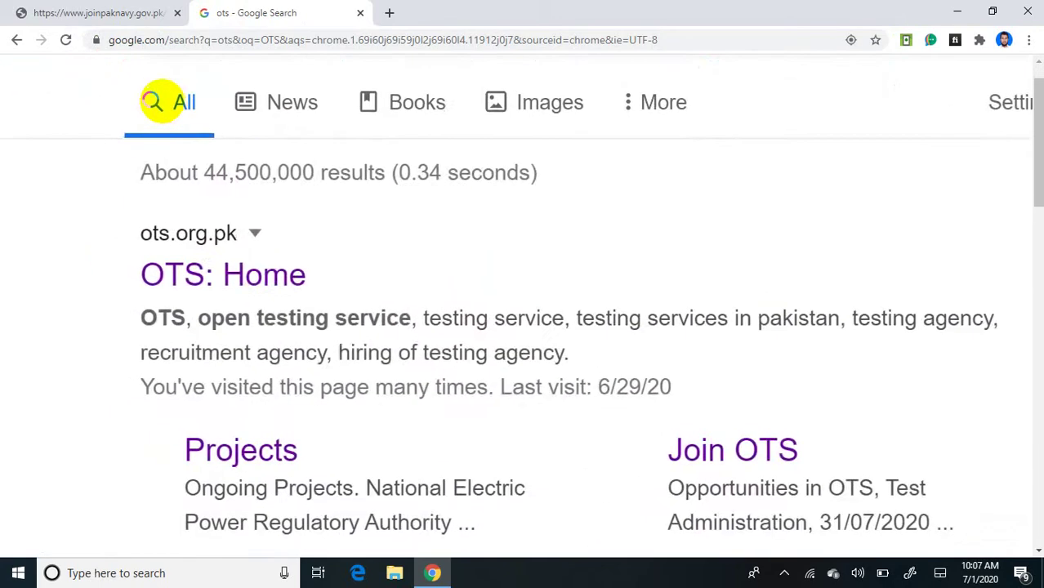
key("ctrl+plus")
key("ctrl+plus")
scroll(162, 102, "right", 1)
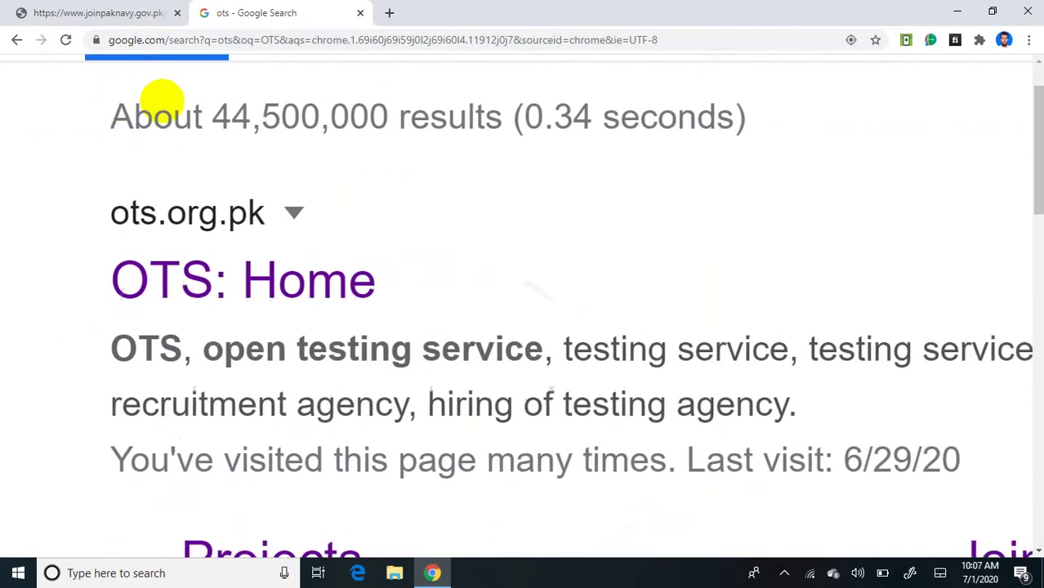
key("ctrl+minus")
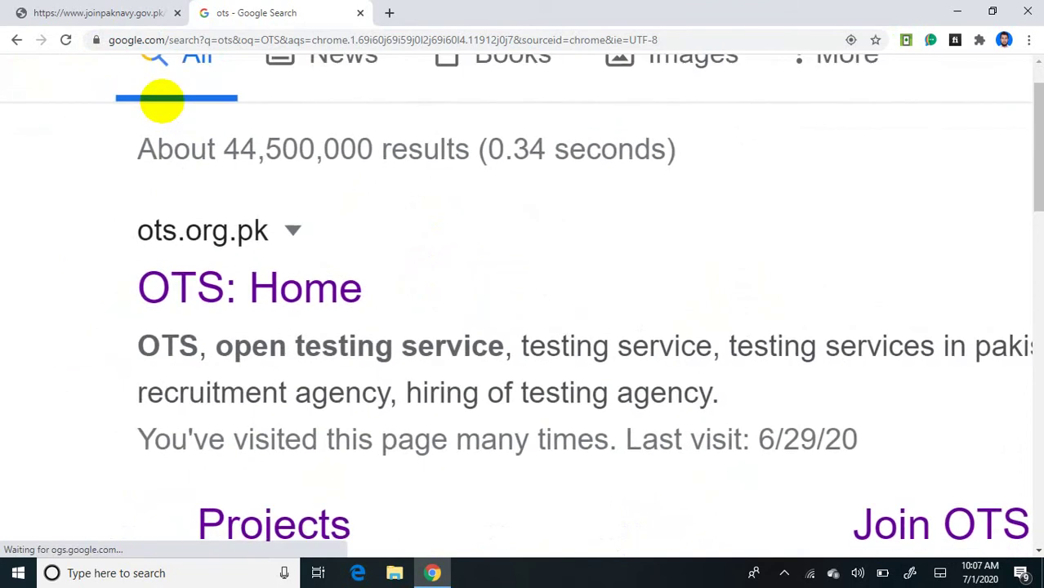
scroll(162, 102, "right", 5)
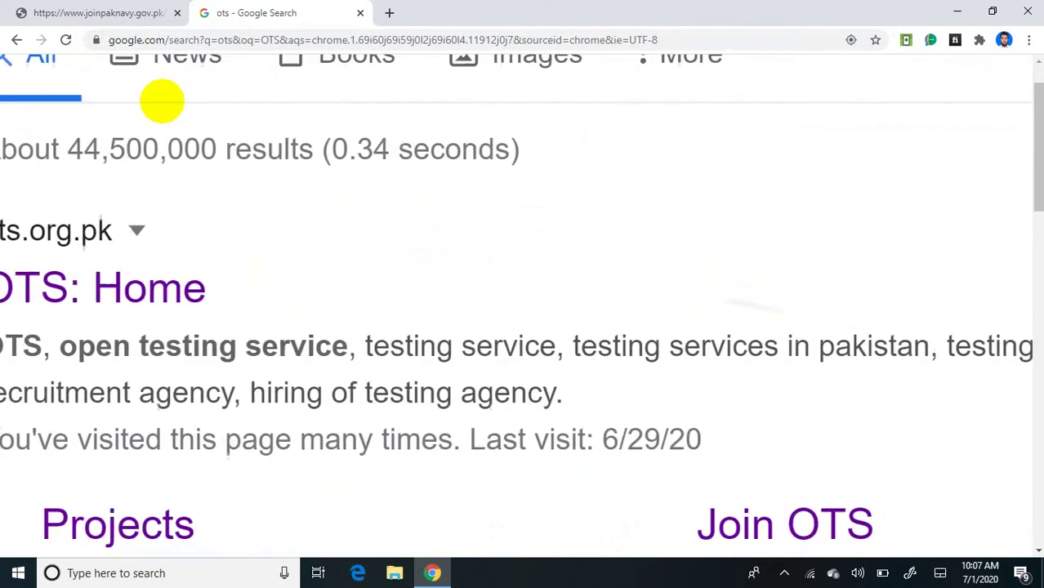
scroll(161, 101, "down", 1)
scroll(161, 101, "down", 1)
key("ctrl+plus")
key("ctrl+plus")
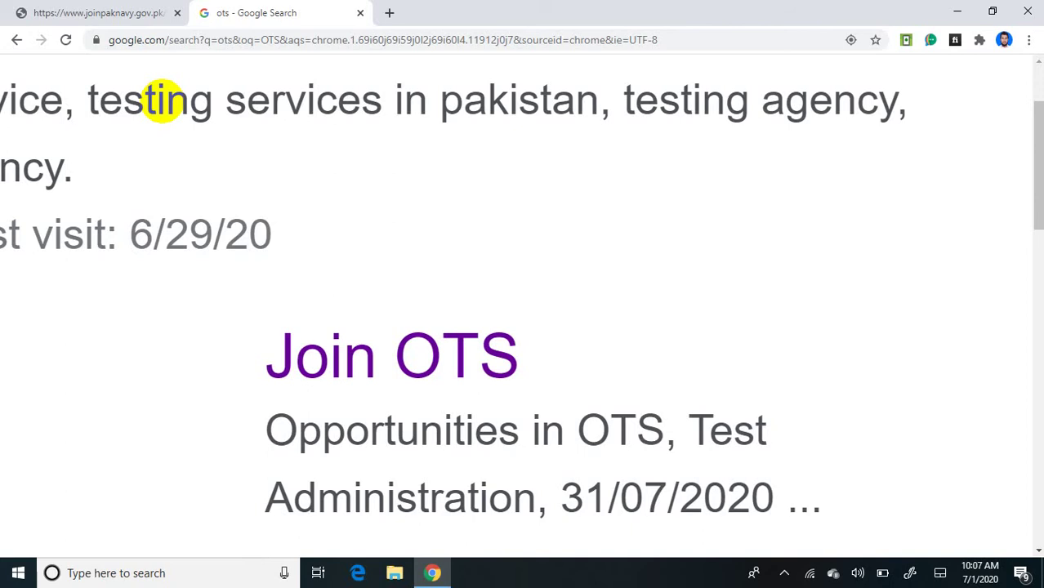
scroll(162, 101, "down", 1)
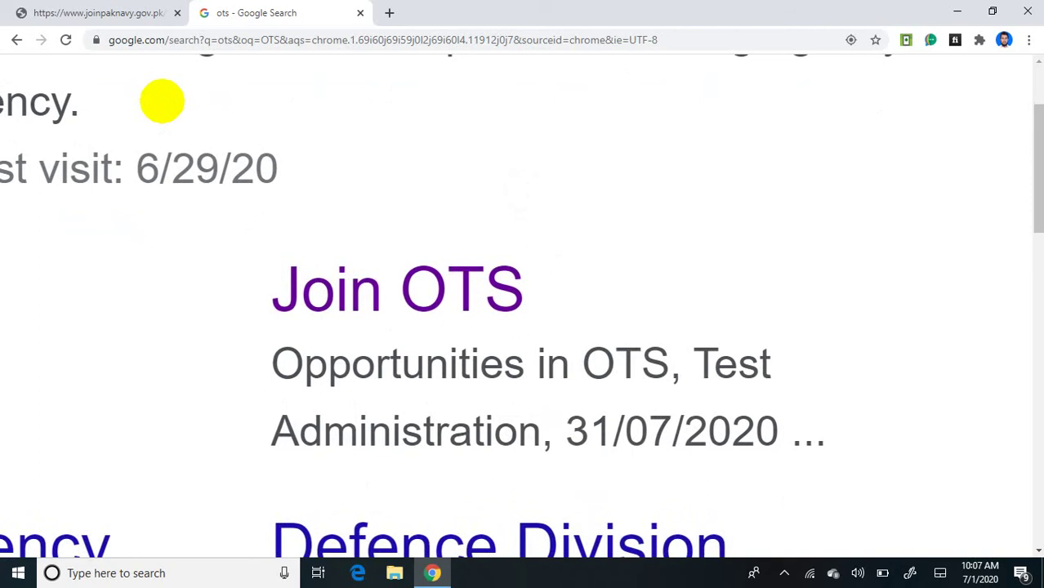
Step: Open the Join OTS opportunities page and scroll through its Projects list
left_click(397, 289)
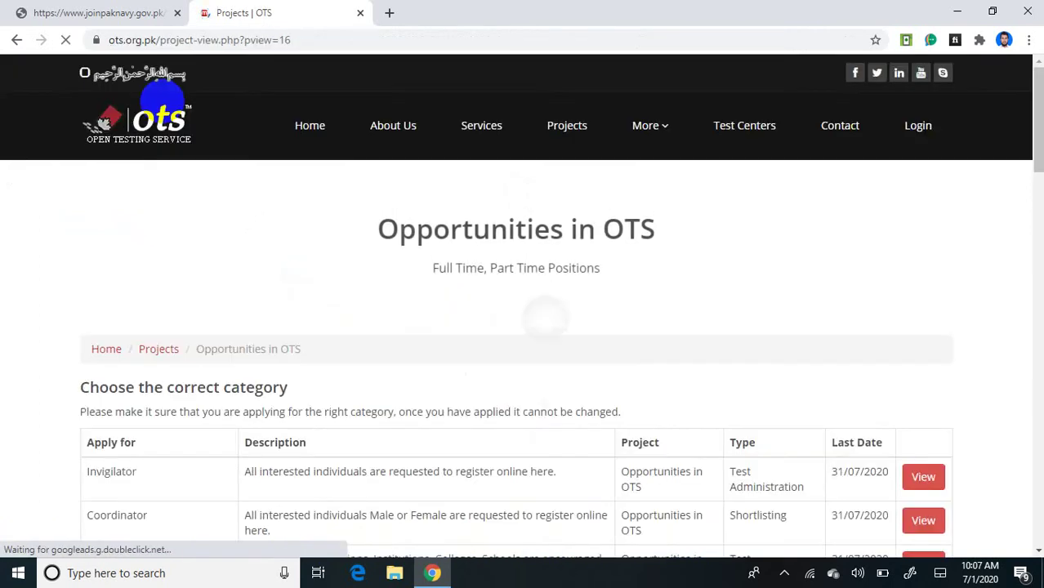
scroll(161, 101, "up", 4)
scroll(162, 101, "up", 1)
scroll(162, 102, "up", 2)
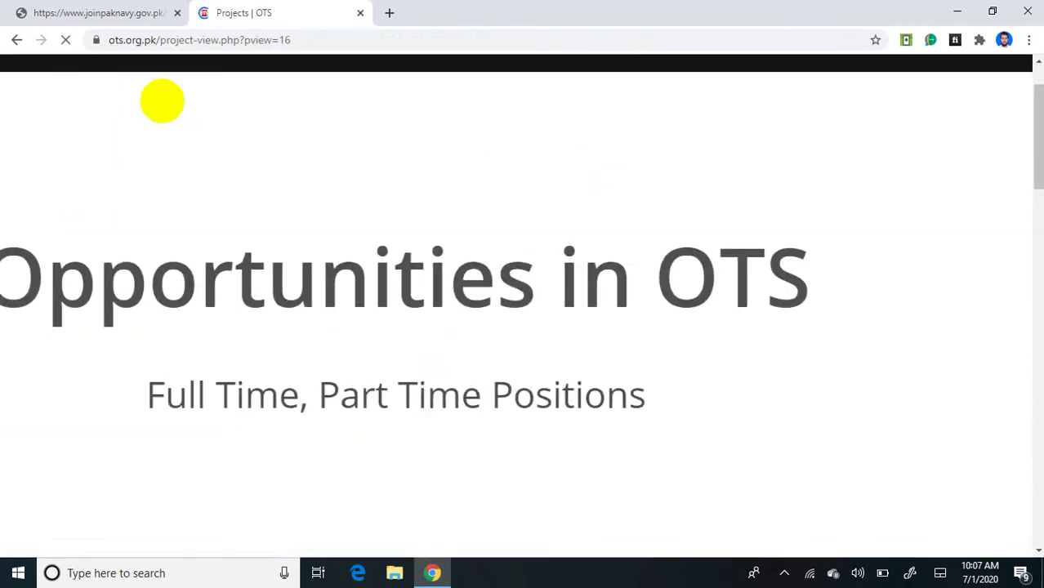
scroll(162, 101, "down", 2)
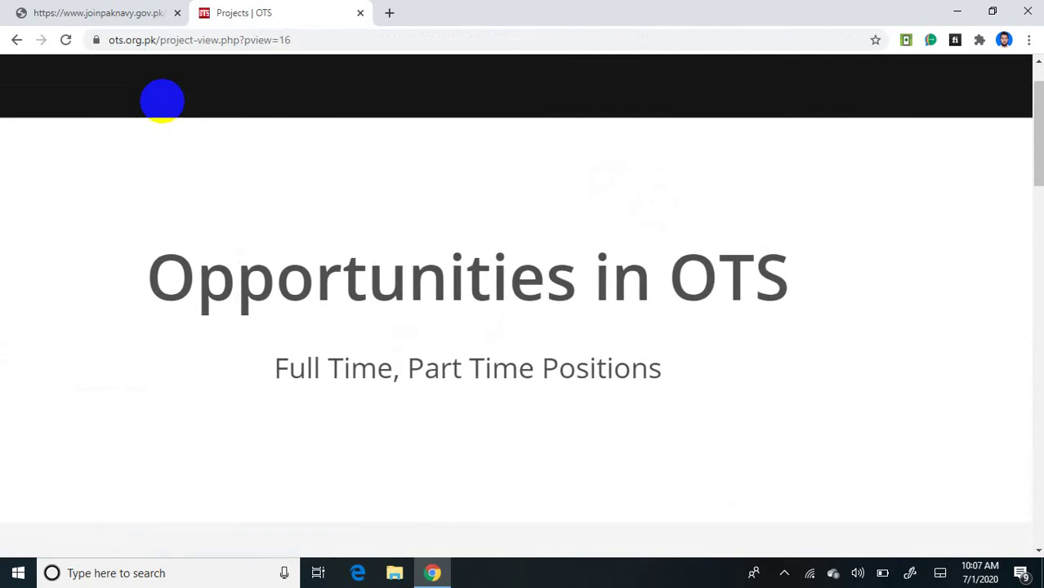
scroll(162, 101, "left", 5)
scroll(162, 101, "down", 3)
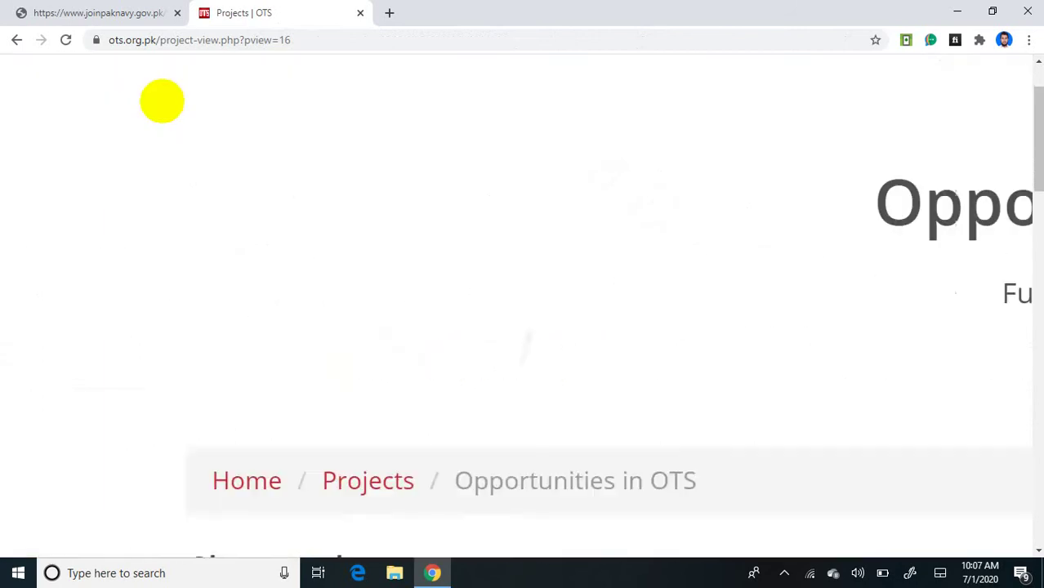
scroll(162, 101, "down", 4)
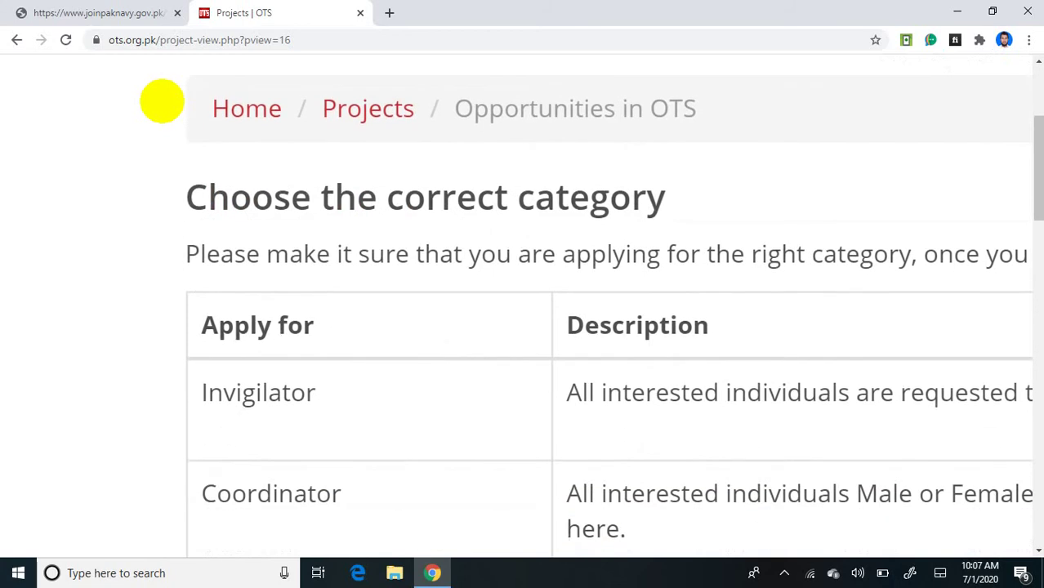
scroll(162, 102, "up", 1)
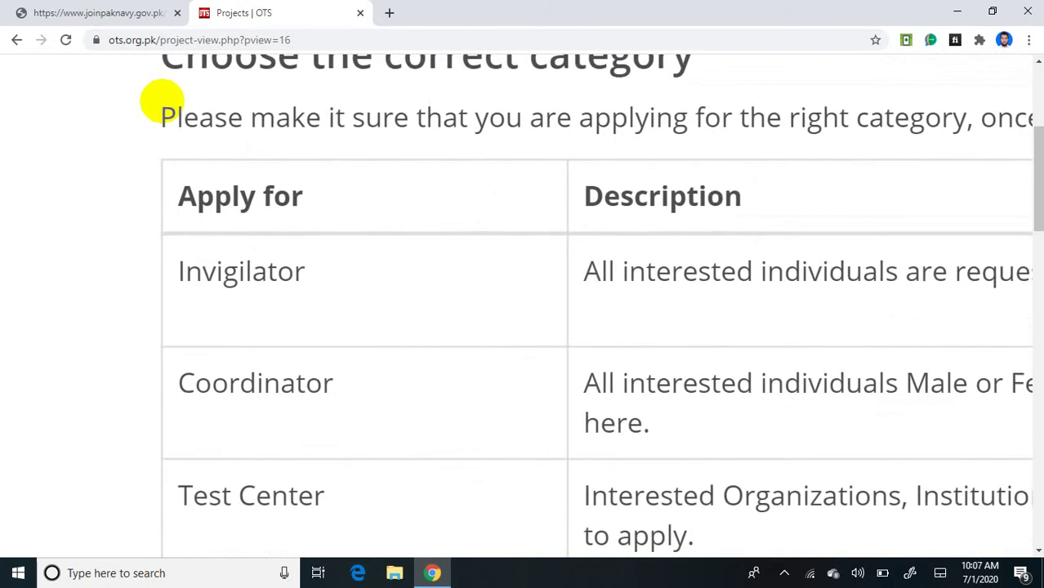
scroll(162, 101, "right", 6)
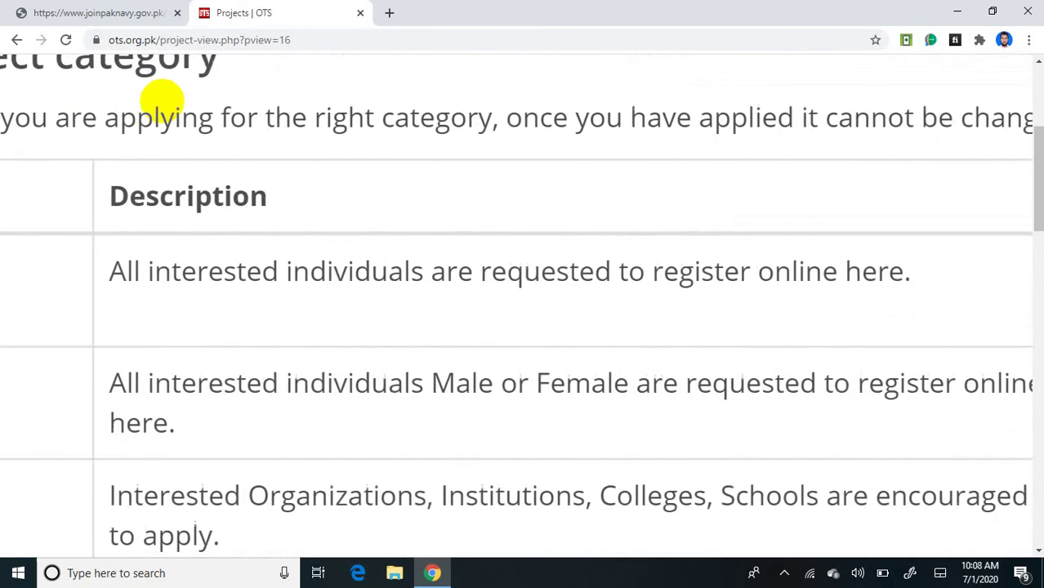
scroll(162, 101, "right", 10)
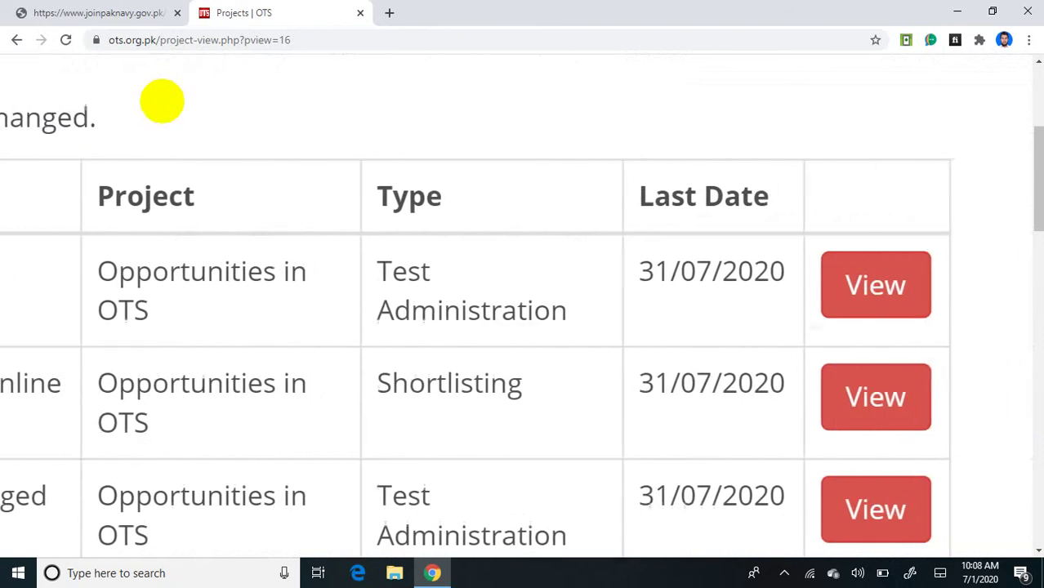
scroll(162, 101, "left", 10)
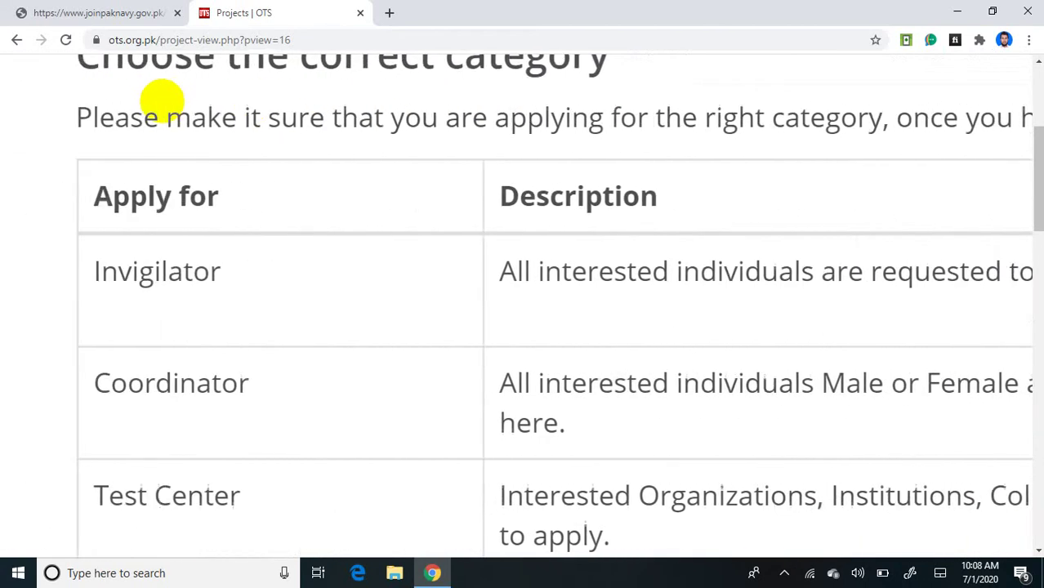
scroll(161, 101, "left", 3)
scroll(161, 101, "down", 1)
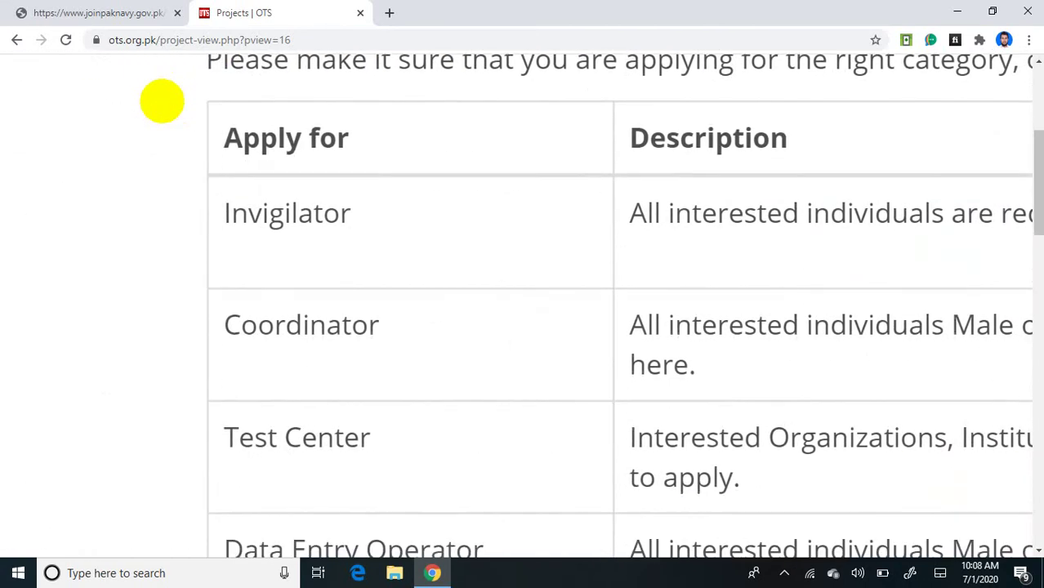
scroll(162, 101, "down", 2)
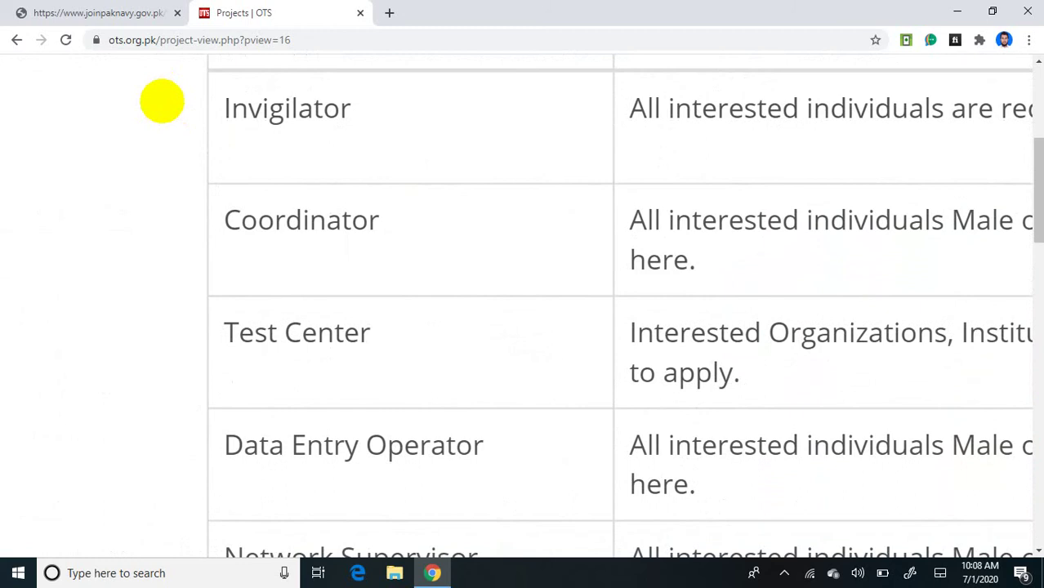
scroll(162, 102, "down", 2)
scroll(162, 102, "up", 3)
scroll(161, 101, "down", 1)
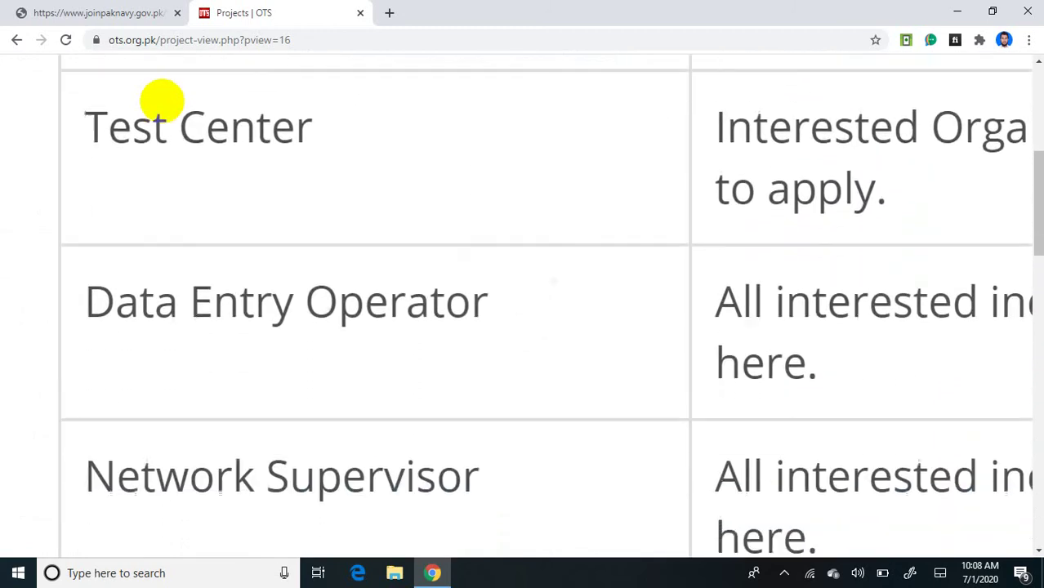
scroll(161, 101, "down", 2)
scroll(161, 101, "down", 3)
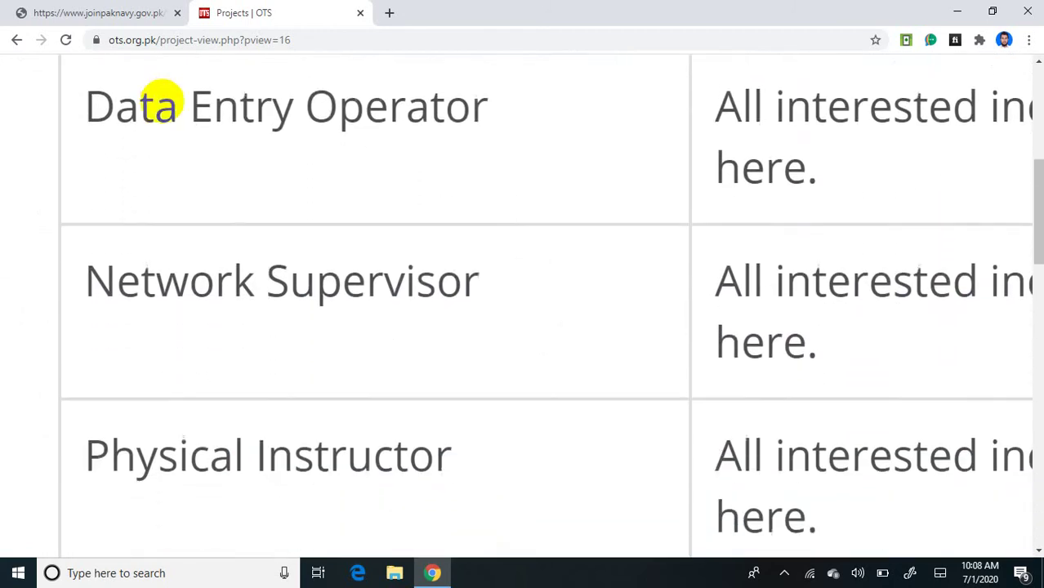
scroll(162, 101, "down", 2)
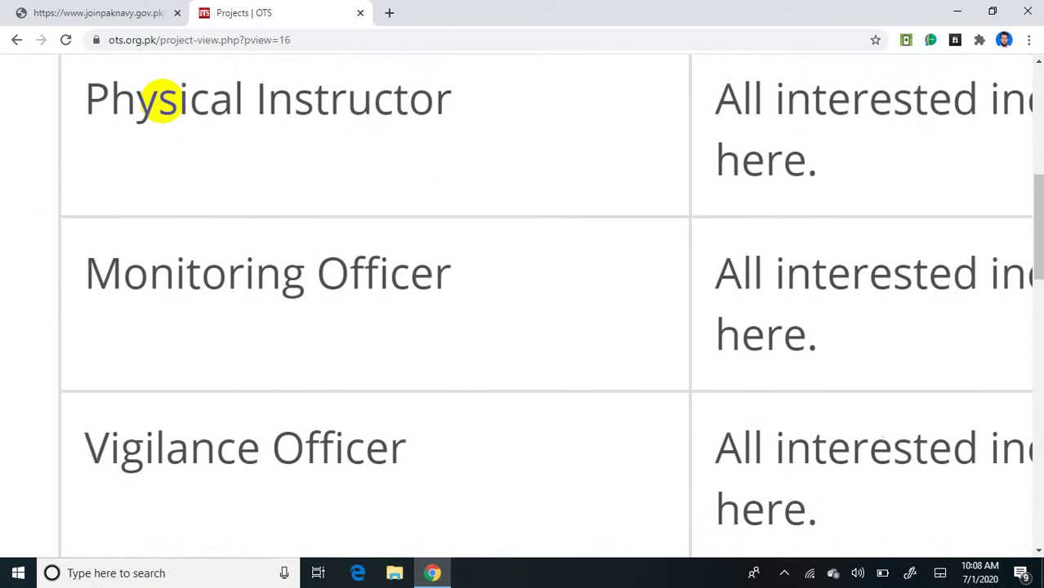
scroll(162, 101, "down", 1)
scroll(161, 101, "down", 1)
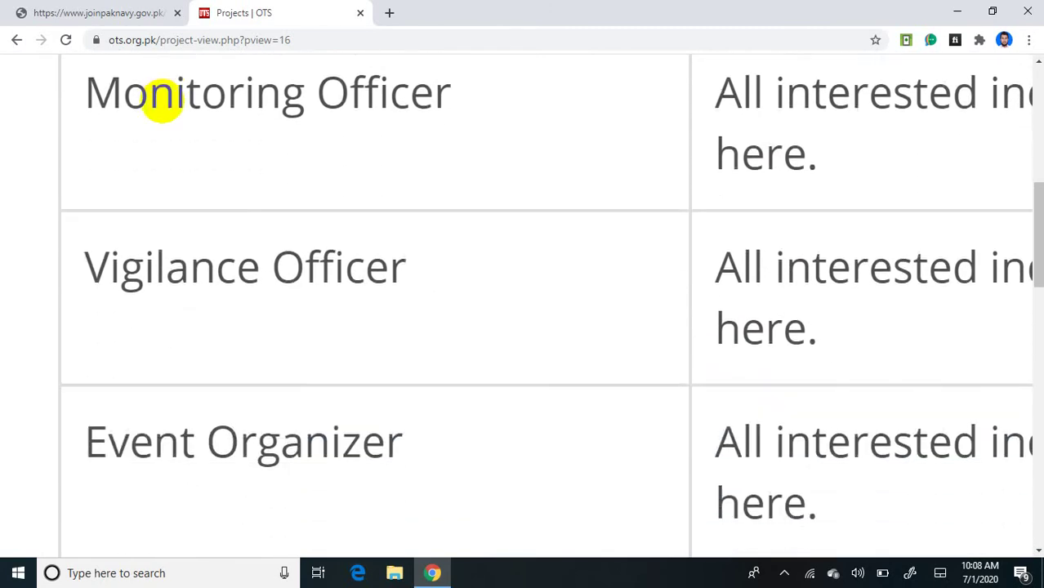
scroll(162, 101, "down", 2)
scroll(162, 101, "down", 2)
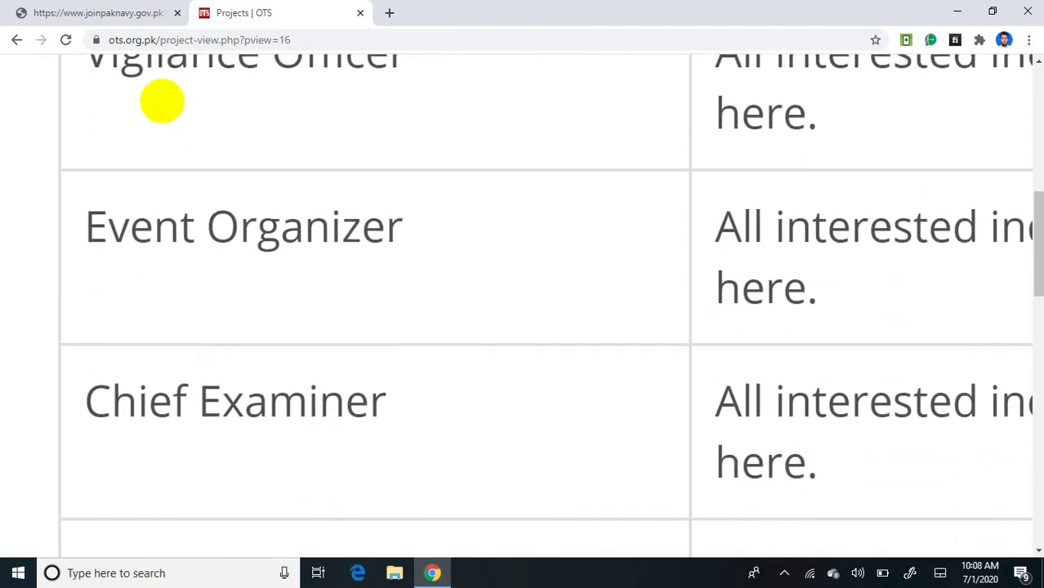
scroll(162, 101, "down", 1)
scroll(161, 101, "down", 1)
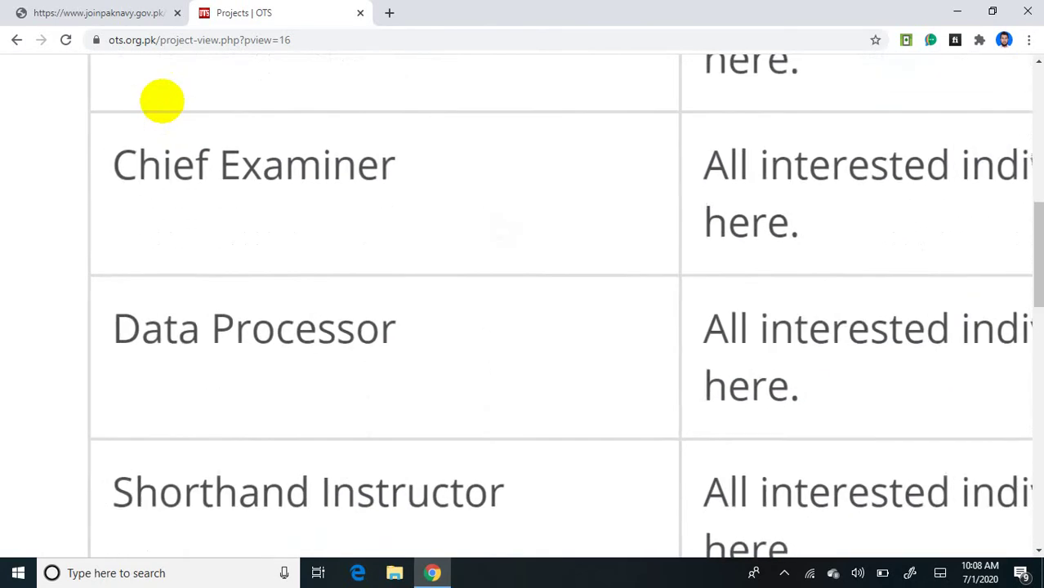
scroll(162, 101, "up", 1)
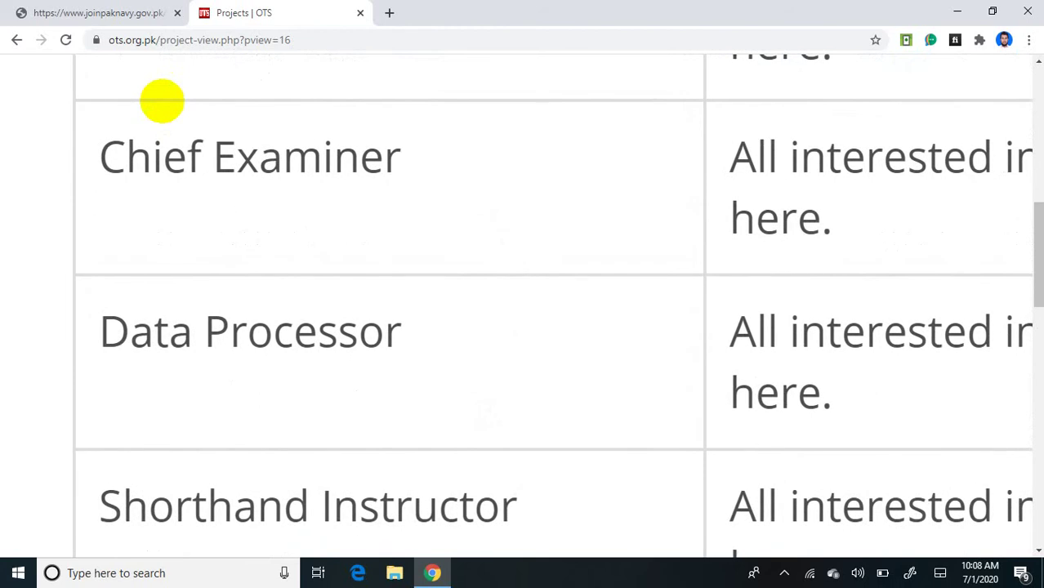
Step: Scroll the Projects table sideways to the Data Processor row with its 31/07/2020 closing date
scroll(162, 101, "left", 1)
scroll(162, 102, "down", 1)
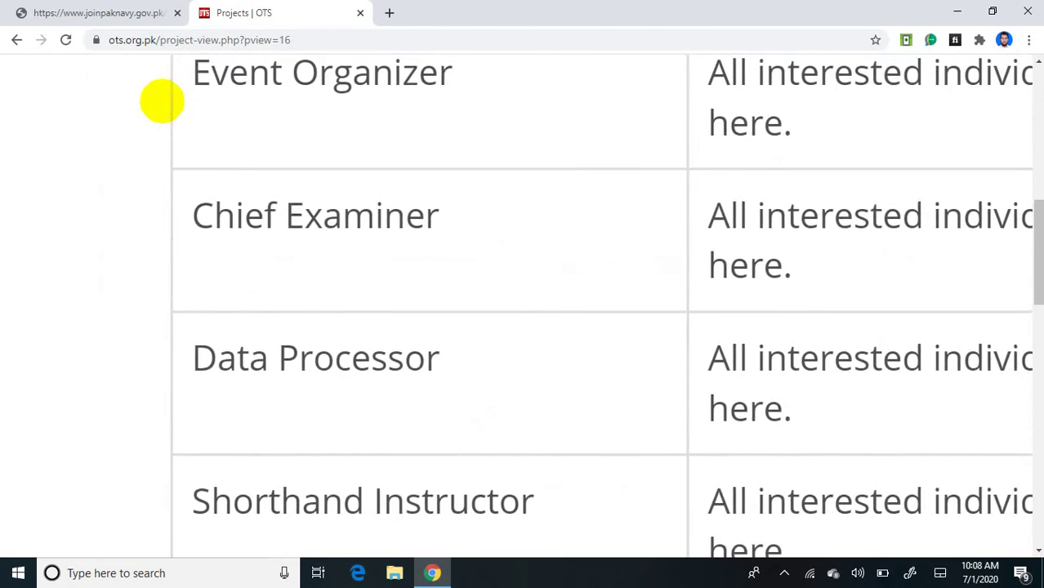
scroll(161, 101, "right", 5)
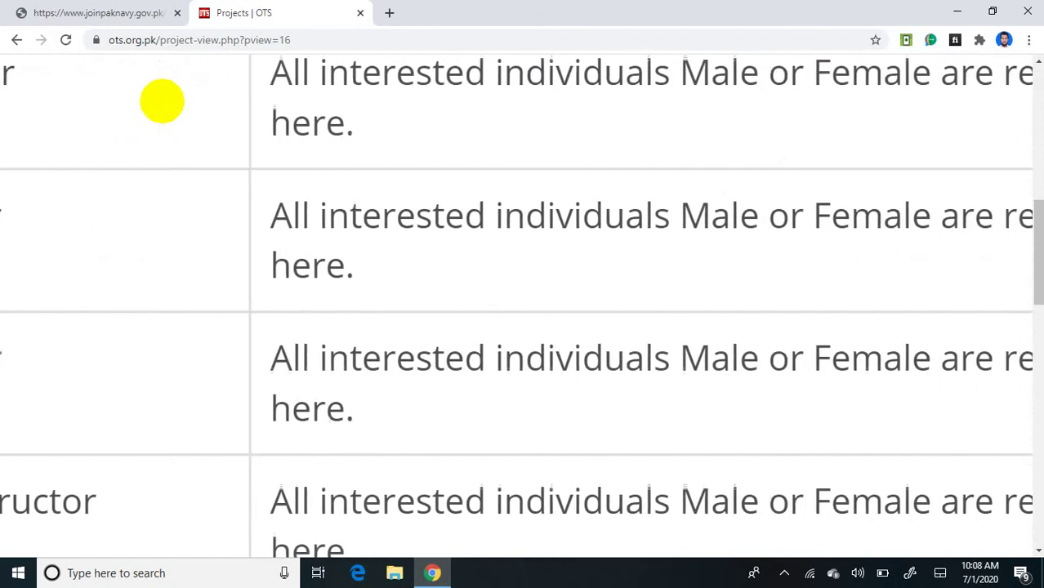
scroll(162, 102, "up", 1)
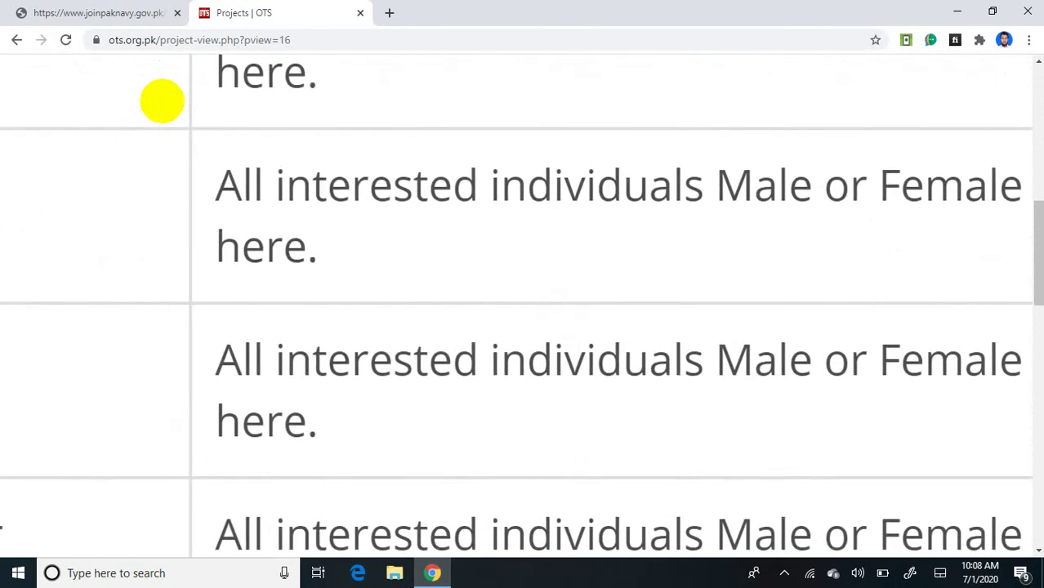
scroll(161, 101, "right", 6)
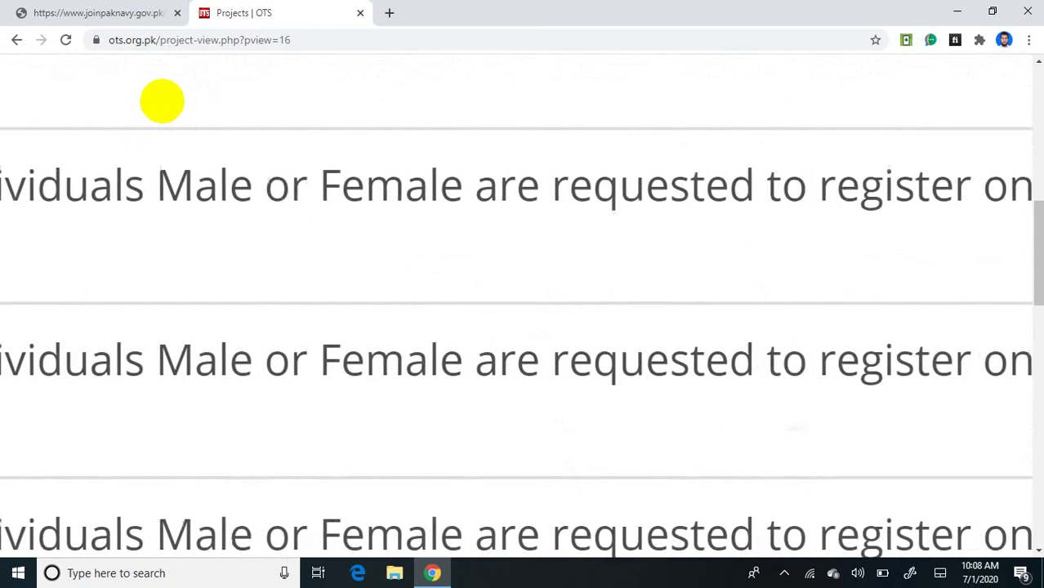
scroll(161, 102, "right", 3)
scroll(162, 101, "left", 5)
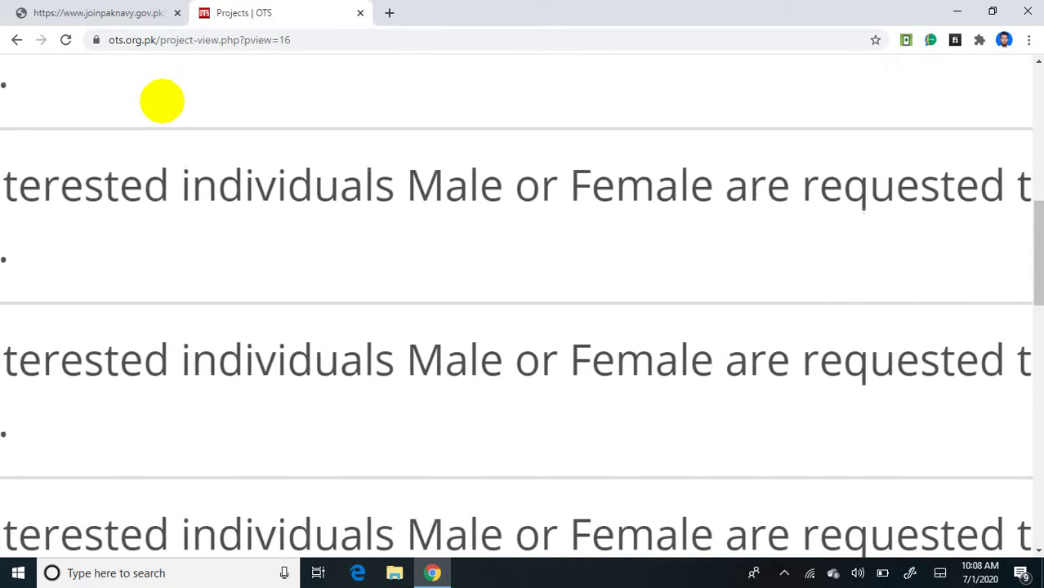
scroll(161, 101, "down", 3)
scroll(162, 101, "up", 3)
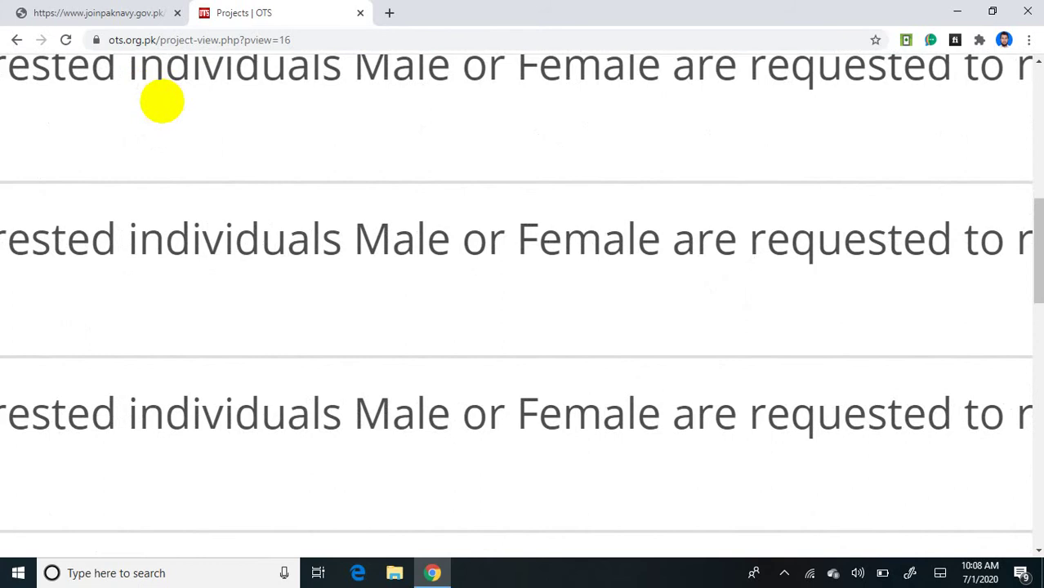
scroll(162, 101, "right", 8)
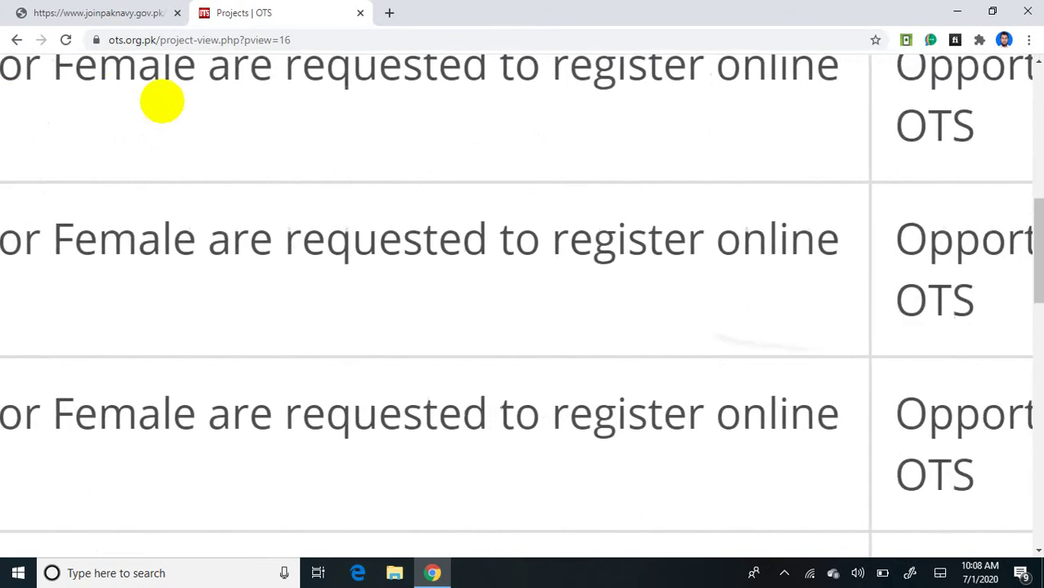
scroll(161, 102, "right", 8)
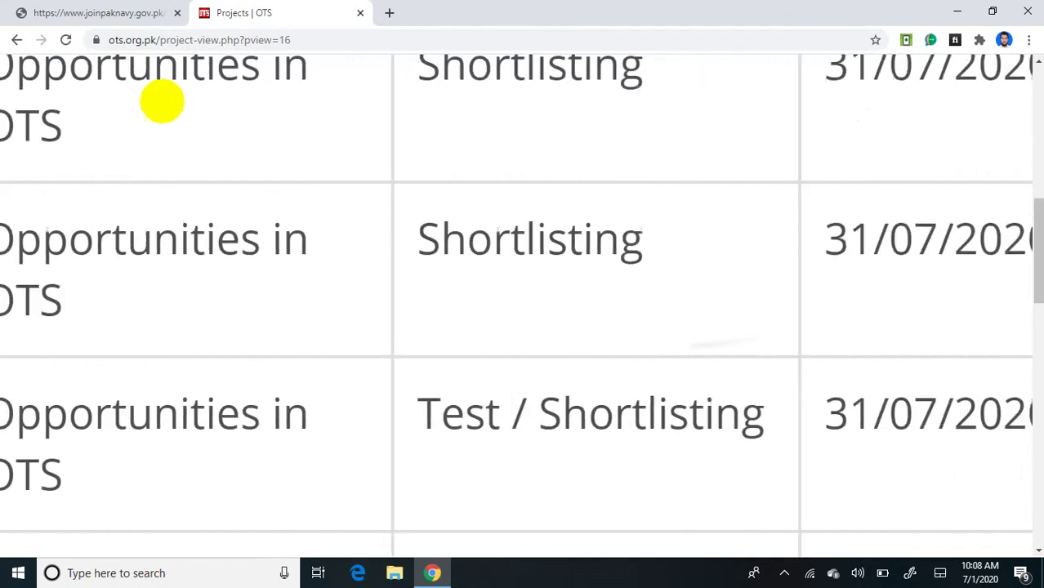
scroll(161, 101, "right", 5)
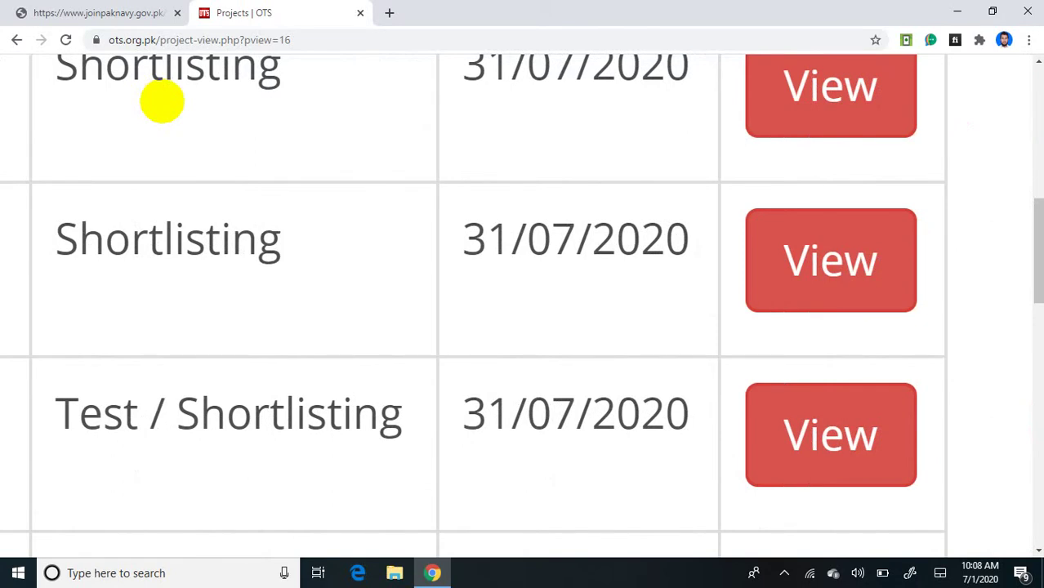
scroll(162, 102, "up", 1)
Step: Open the Data Processor project details with its 31/07/2020 deadline, then its job advertisement
left_click(852, 427)
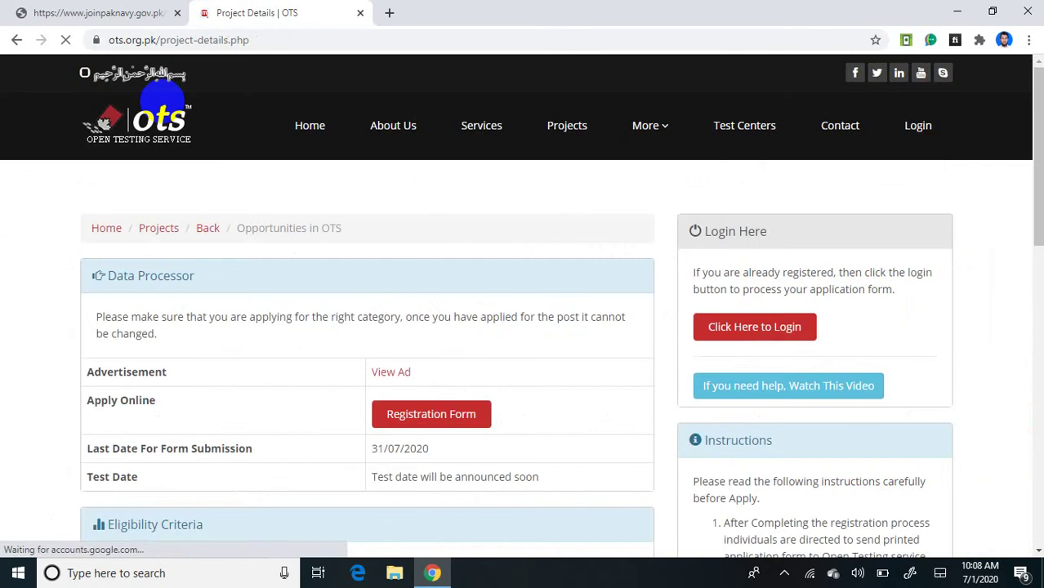
scroll(162, 101, "up", 5)
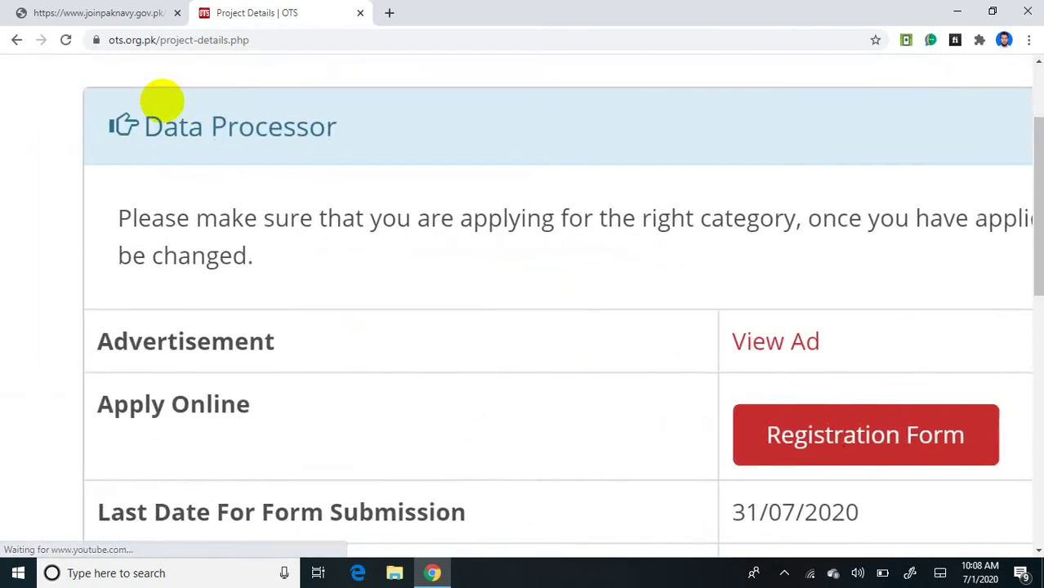
scroll(161, 102, "down", 3)
scroll(162, 101, "right", 5)
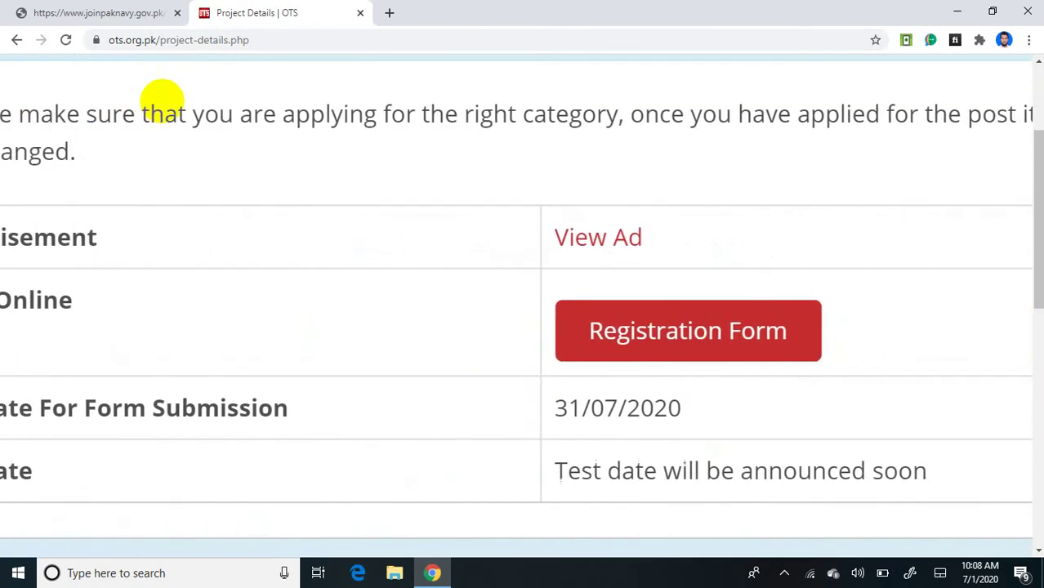
scroll(161, 101, "up", 2)
scroll(161, 101, "up", 2)
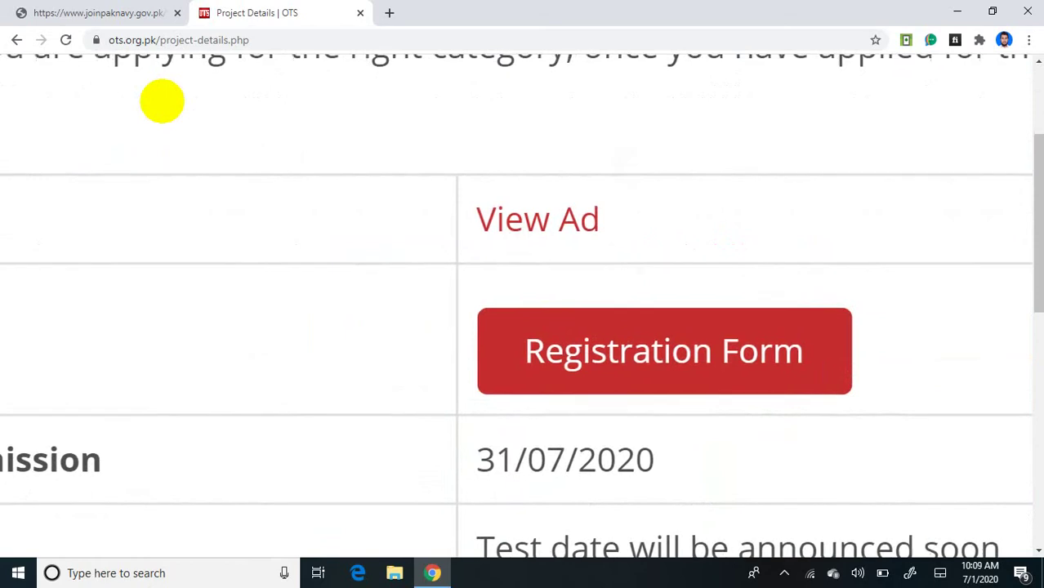
scroll(162, 101, "left", 5)
scroll(162, 102, "left", 3)
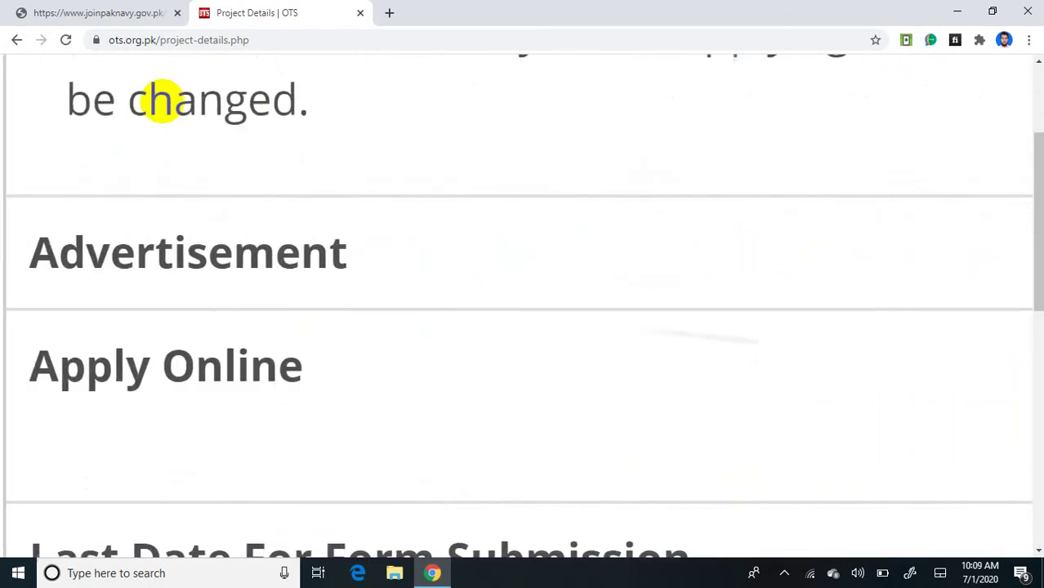
scroll(162, 101, "right", 7)
left_click(686, 248)
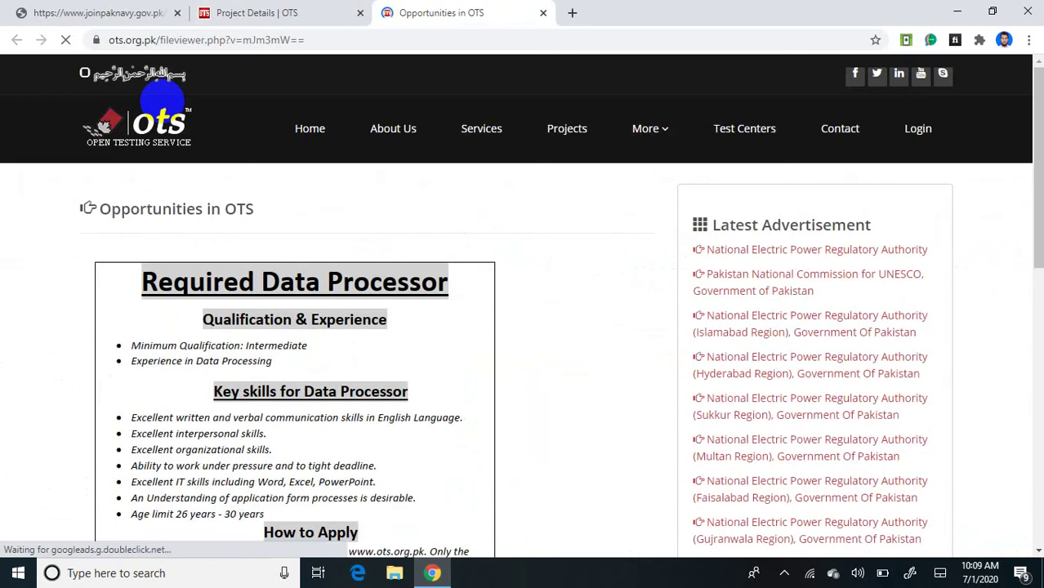
Step: Read the advertisement's qualifications, key skills and 26–30 age limit, then return to Project Details
scroll(162, 101, "up", 5)
scroll(161, 101, "left", 3)
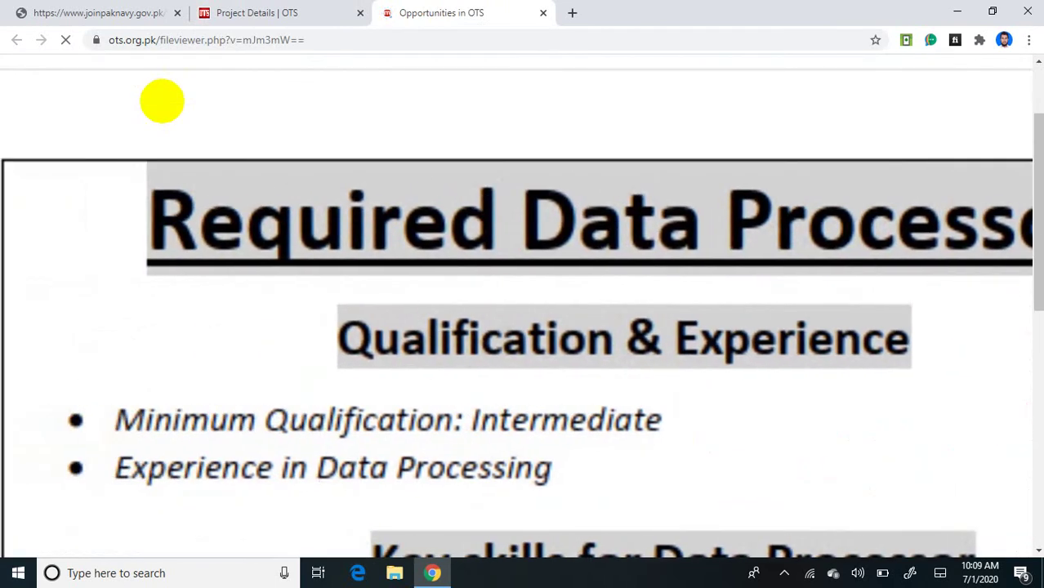
scroll(162, 101, "right", 1)
scroll(162, 101, "down", 1)
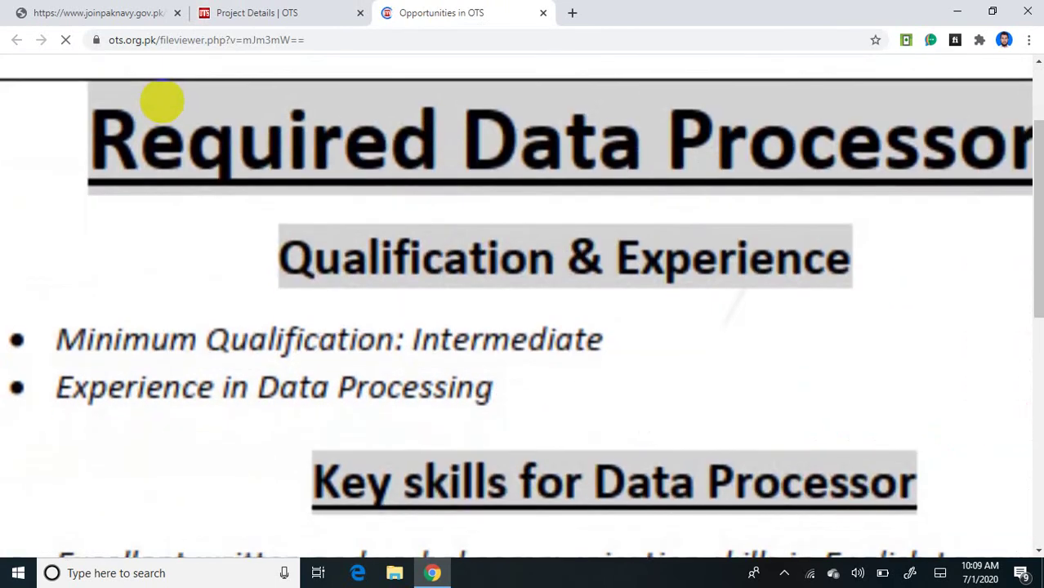
scroll(162, 101, "left", 1)
scroll(162, 101, "down", 1)
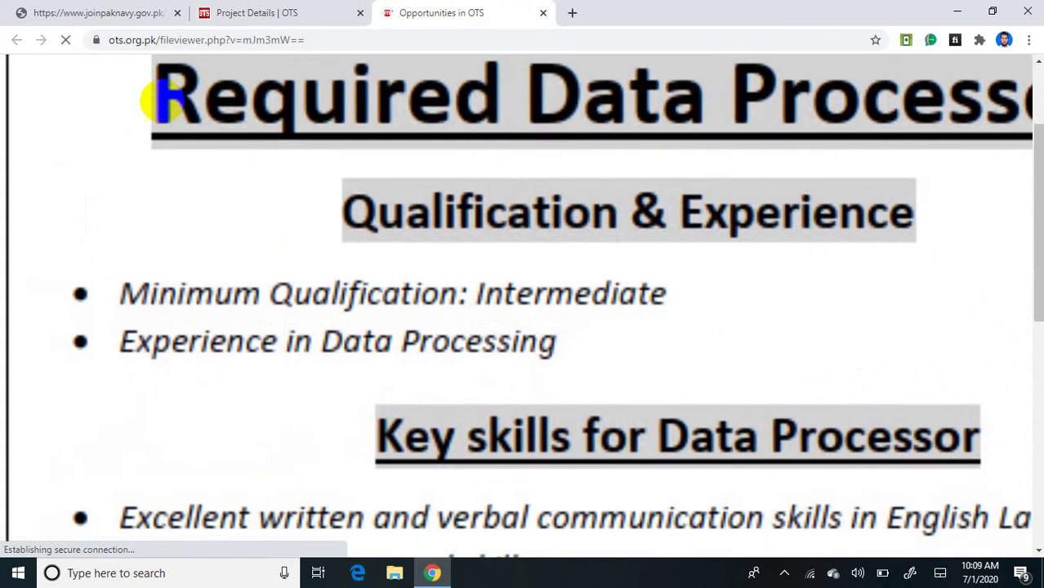
scroll(162, 101, "up", 1)
scroll(161, 101, "down", 1)
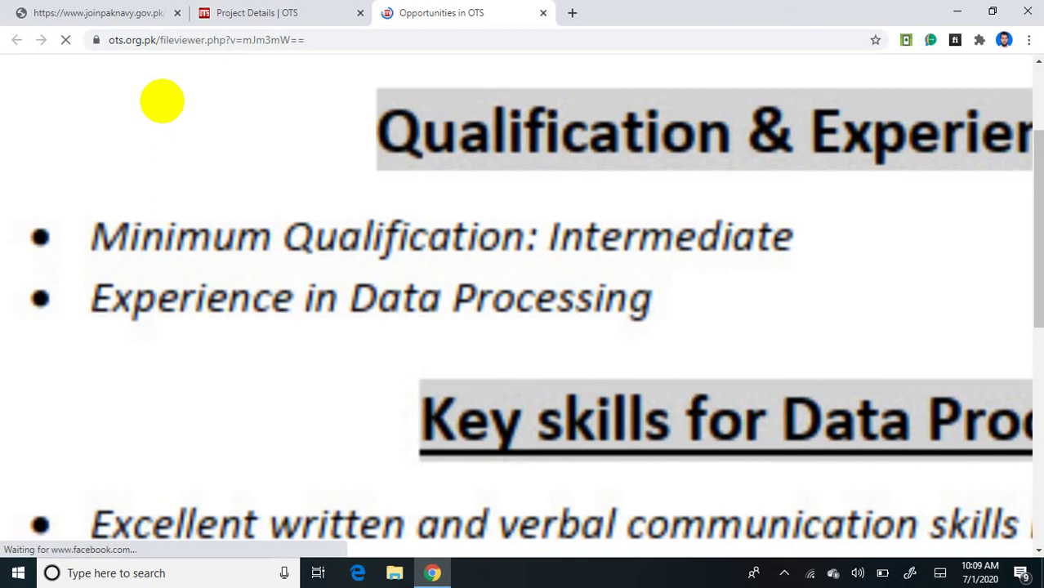
scroll(162, 101, "down", 3)
scroll(162, 101, "down", 1)
scroll(162, 101, "down", 2)
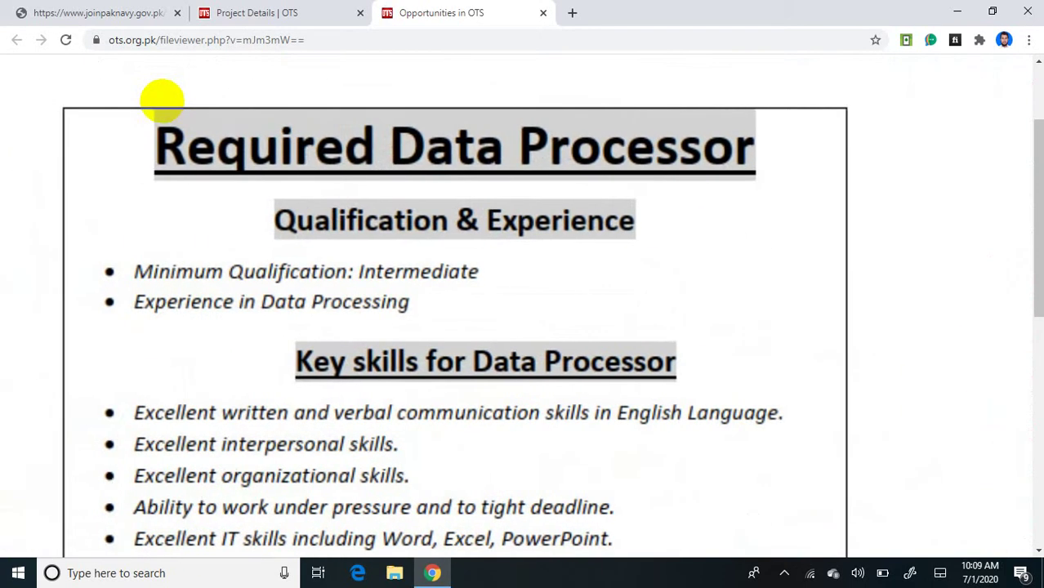
key("ctrl+shift+Tab")
Step: Open the new-applicant Registration Form and type the applicant's full name into Name
scroll(161, 101, "right", 3)
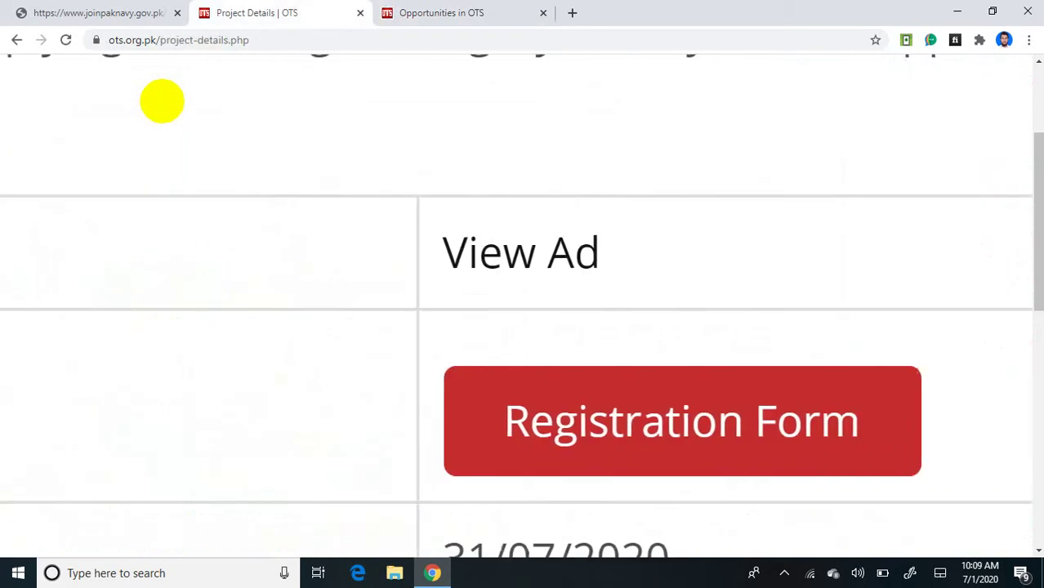
scroll(162, 102, "down", 1)
scroll(162, 101, "up", 1)
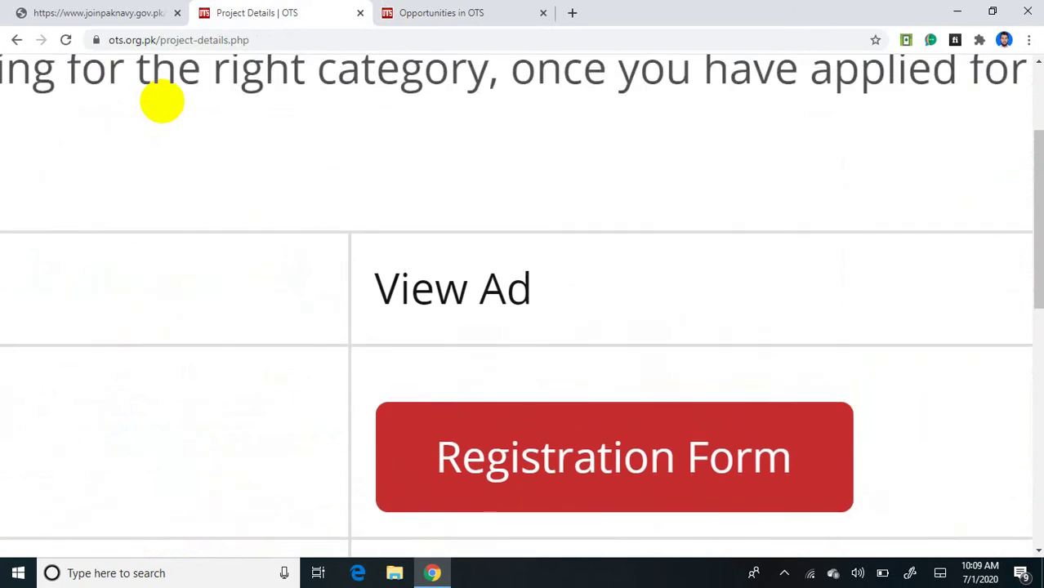
left_click(452, 289)
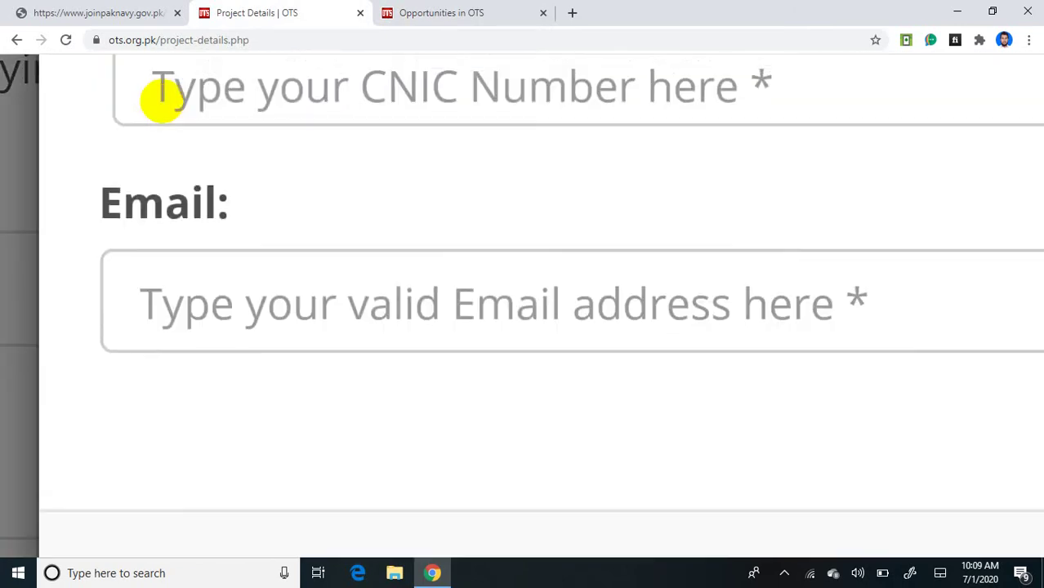
scroll(162, 102, "down", 3)
scroll(162, 101, "up", 5)
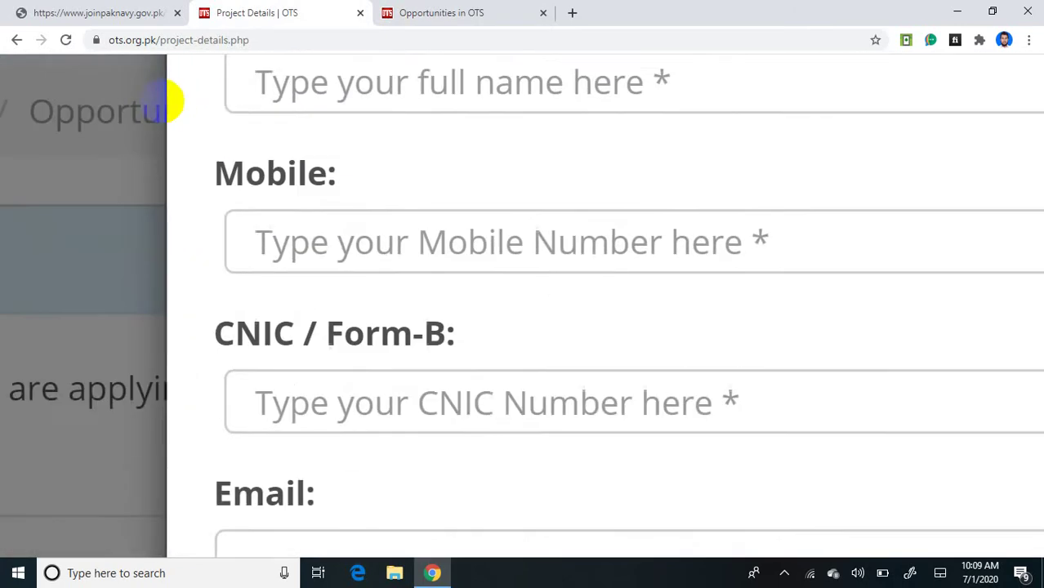
scroll(161, 102, "right", 2)
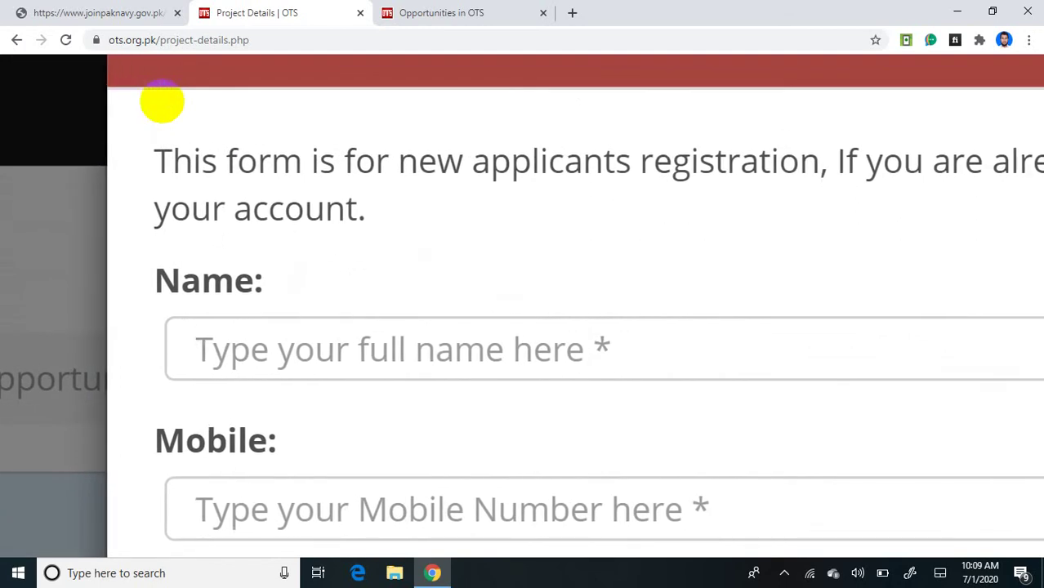
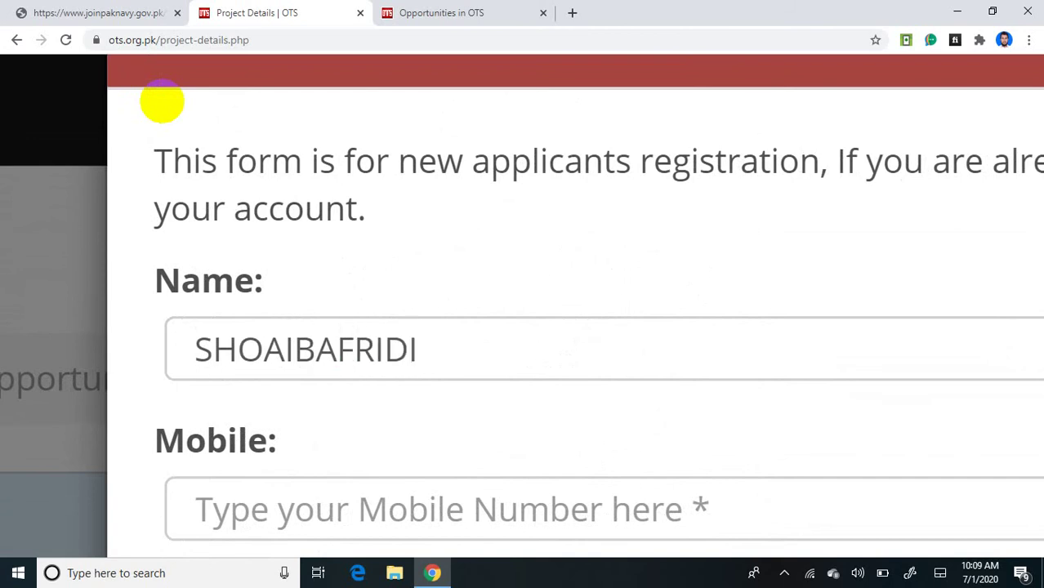
Step: Step through the Mobile number and CNIC / Form-B fields down to Email and Password
scroll(162, 102, "down", 1)
key("Tab")
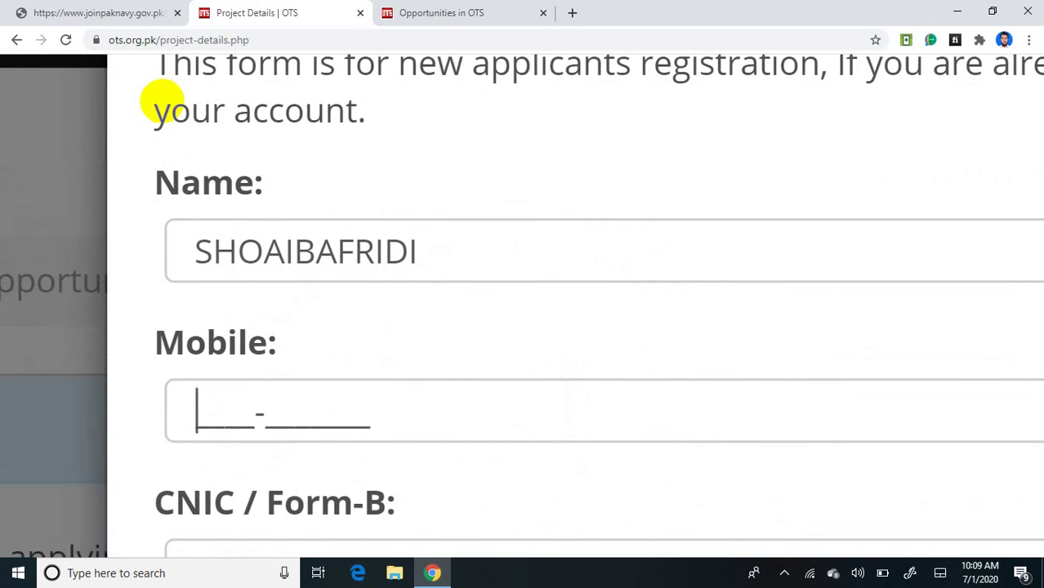
scroll(161, 102, "down", 5)
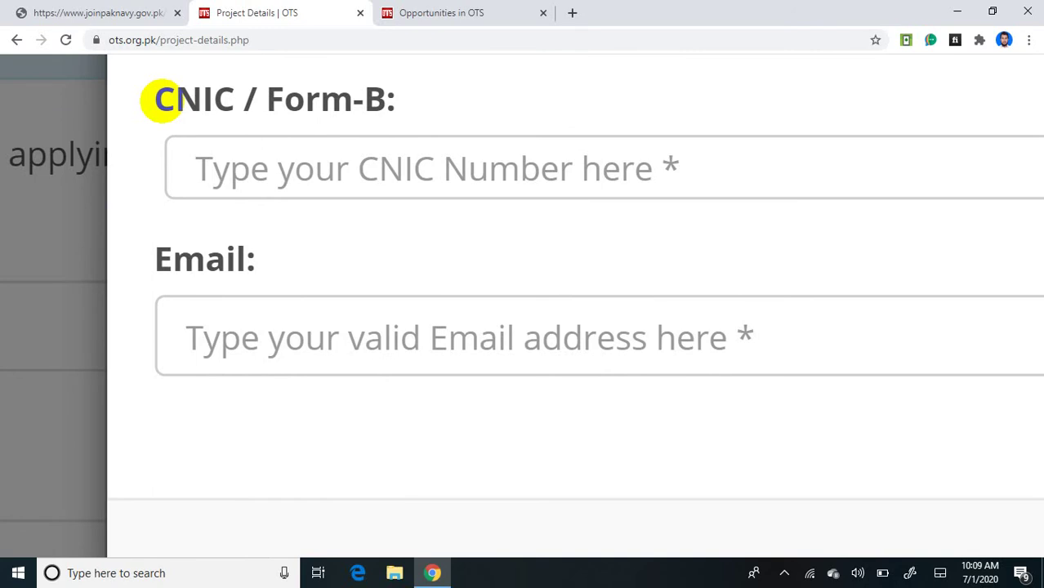
scroll(162, 100, "up", 4)
scroll(162, 100, "down", 2)
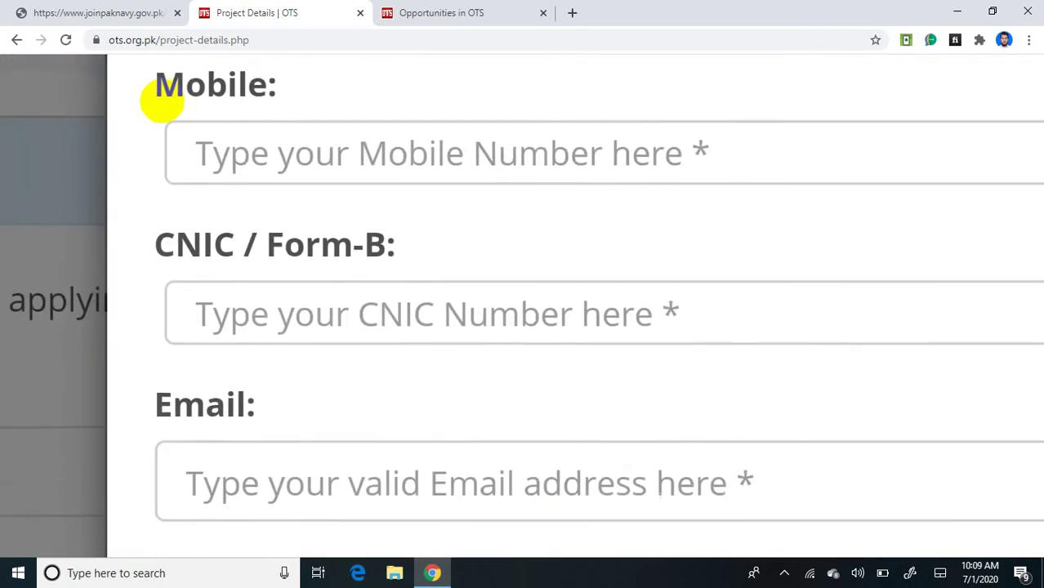
scroll(162, 99, "up", 1)
left_click(599, 198)
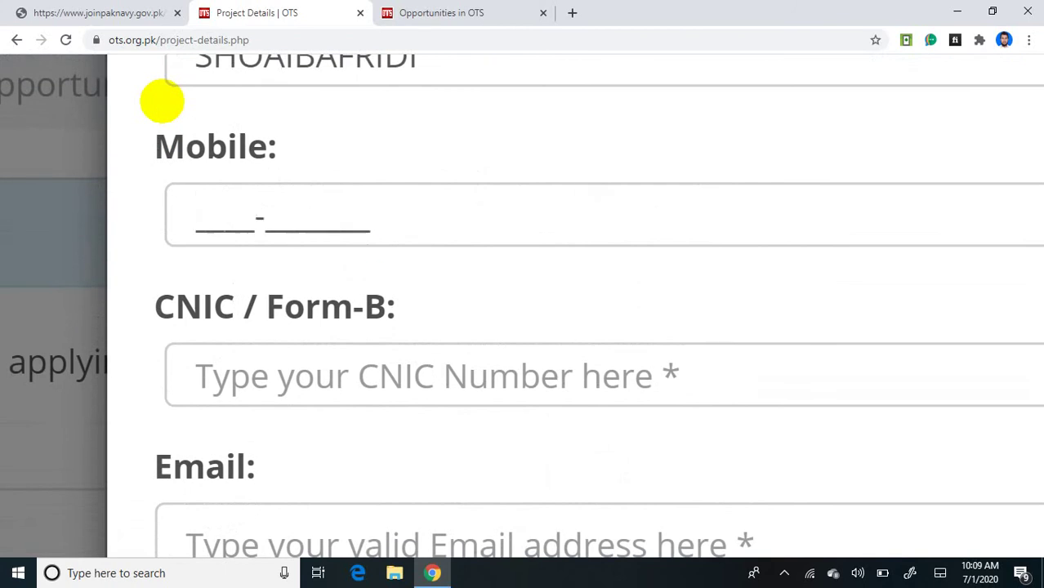
scroll(162, 100, "down", 3)
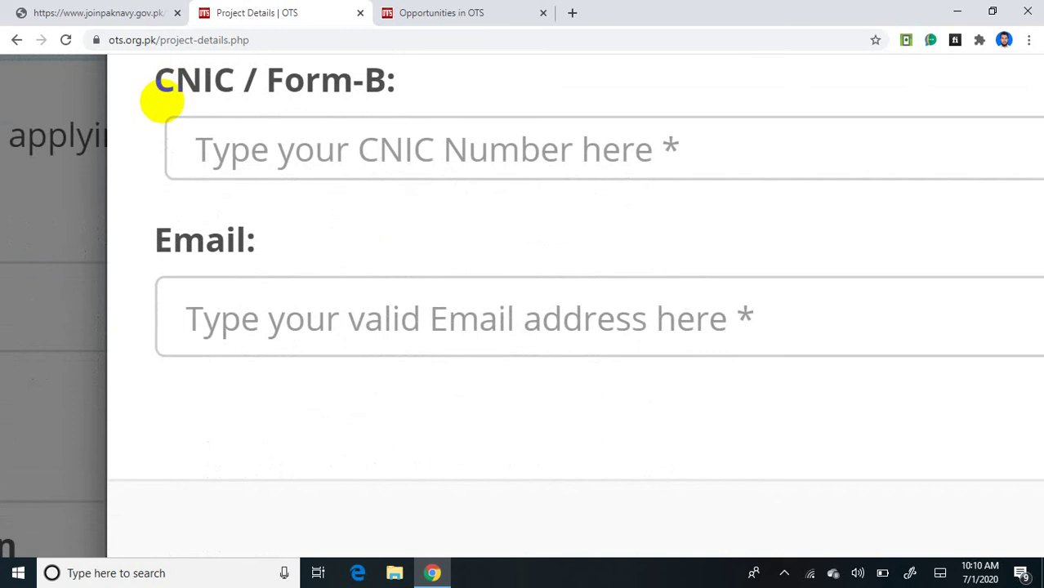
scroll(162, 100, "up", 3)
scroll(161, 100, "down", 2)
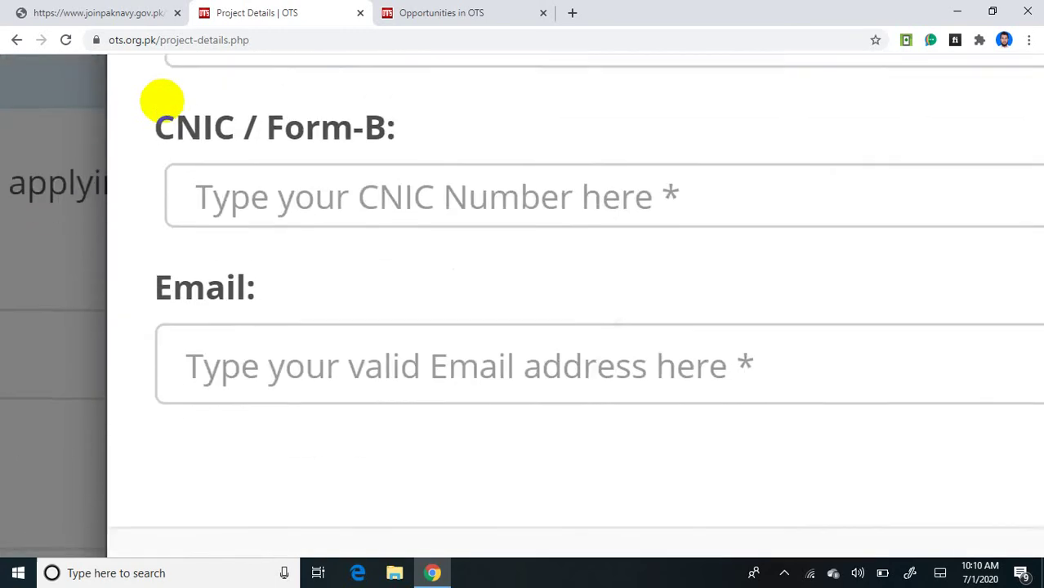
left_click(161, 99)
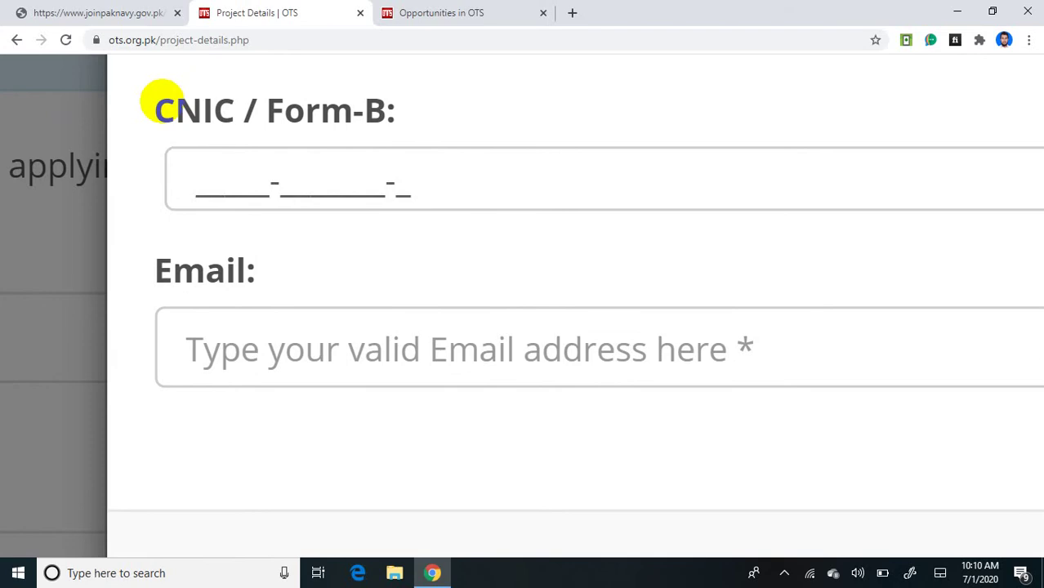
scroll(458, 525, "down", 2)
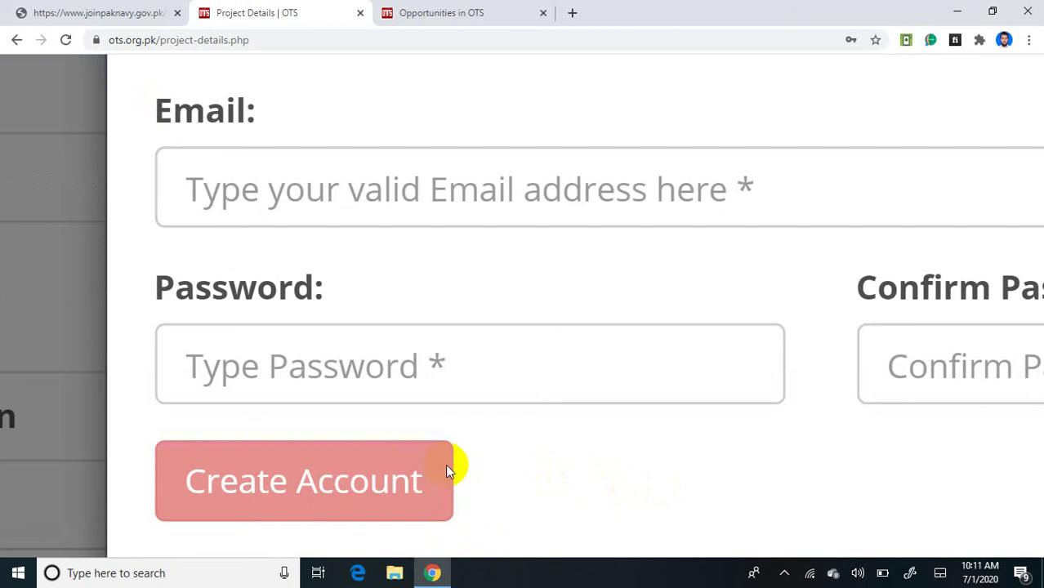
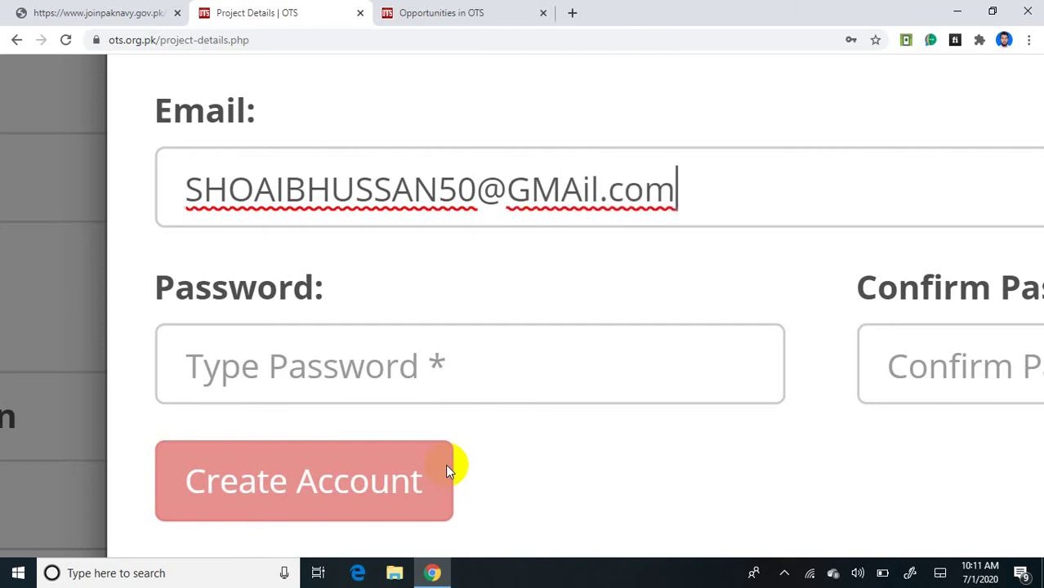
Step: Enter the applicant's Gmail address in the Email field, correcting a mistyped digit
key("Tab")
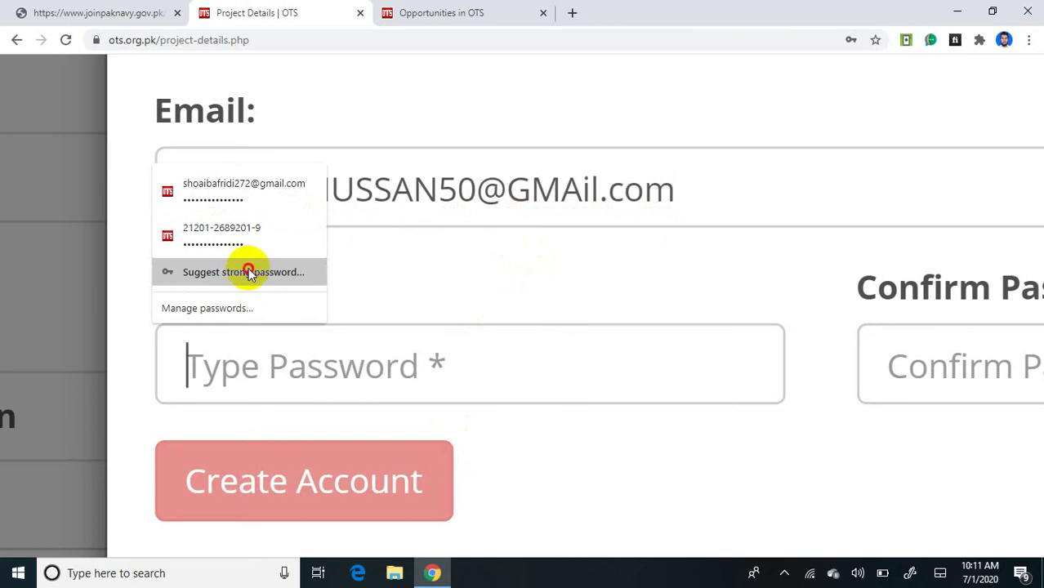
Step: Fill both password fields with Chrome's suggested strong password and create the account
left_click(246, 275)
left_click(457, 425)
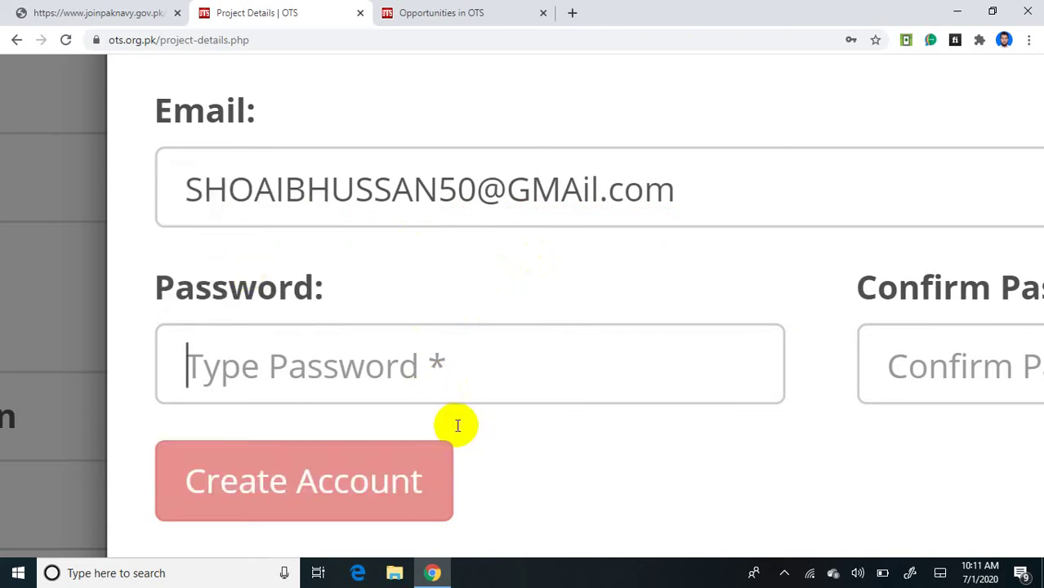
scroll(456, 424, "down", 2)
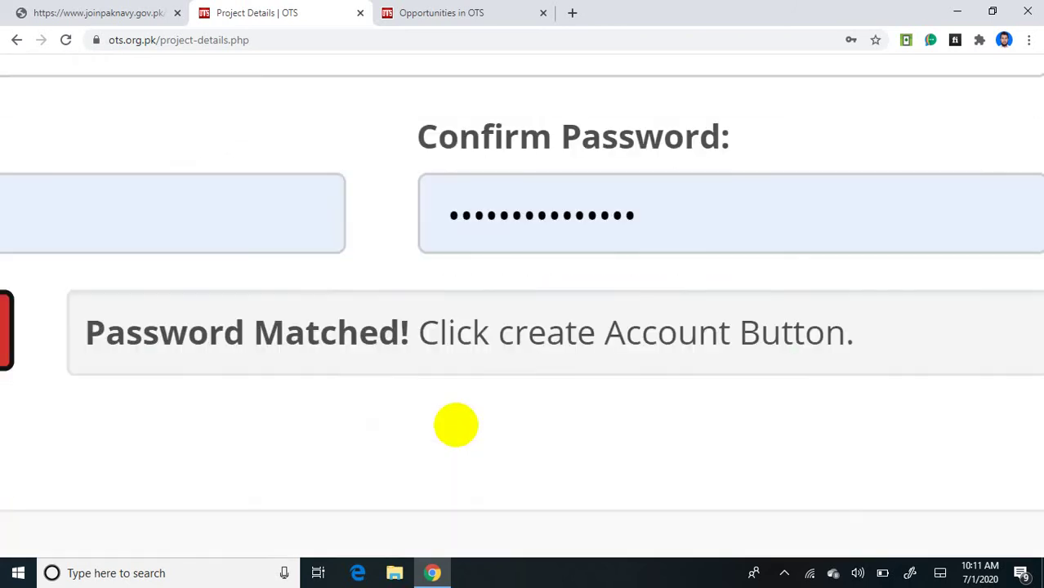
scroll(456, 425, "left", 5)
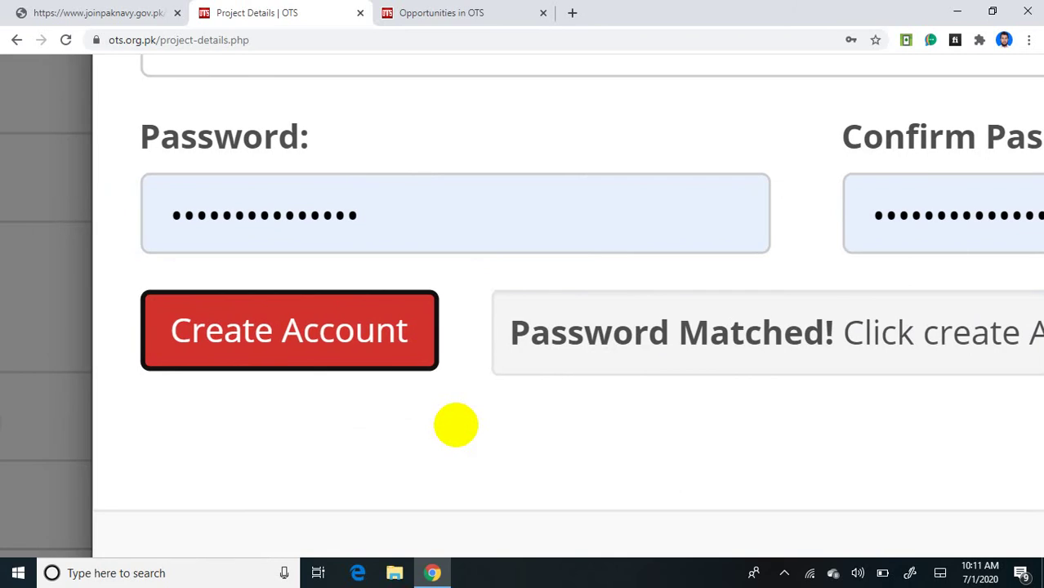
scroll(455, 424, "up", 3)
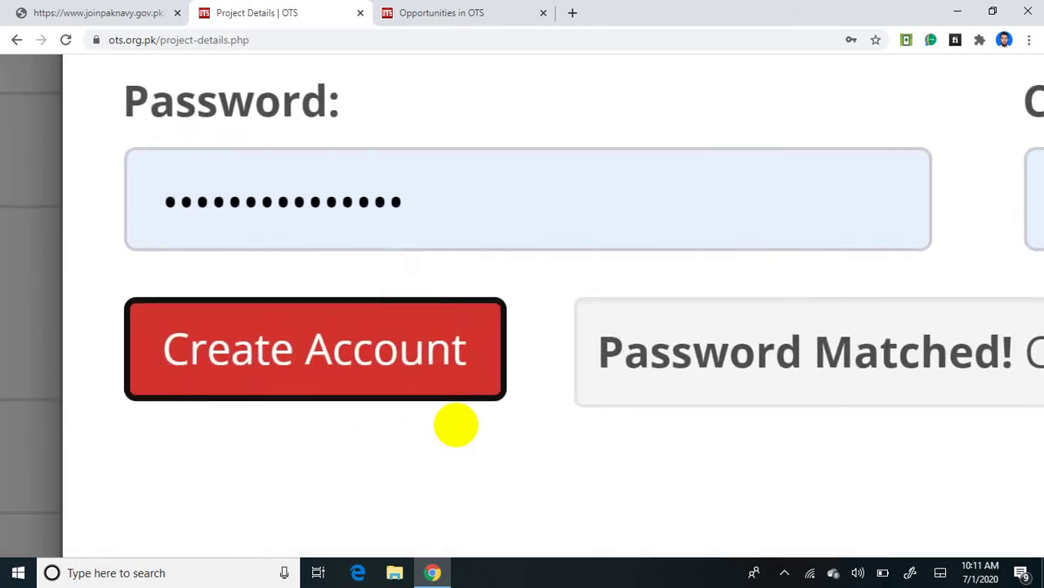
left_click(454, 397)
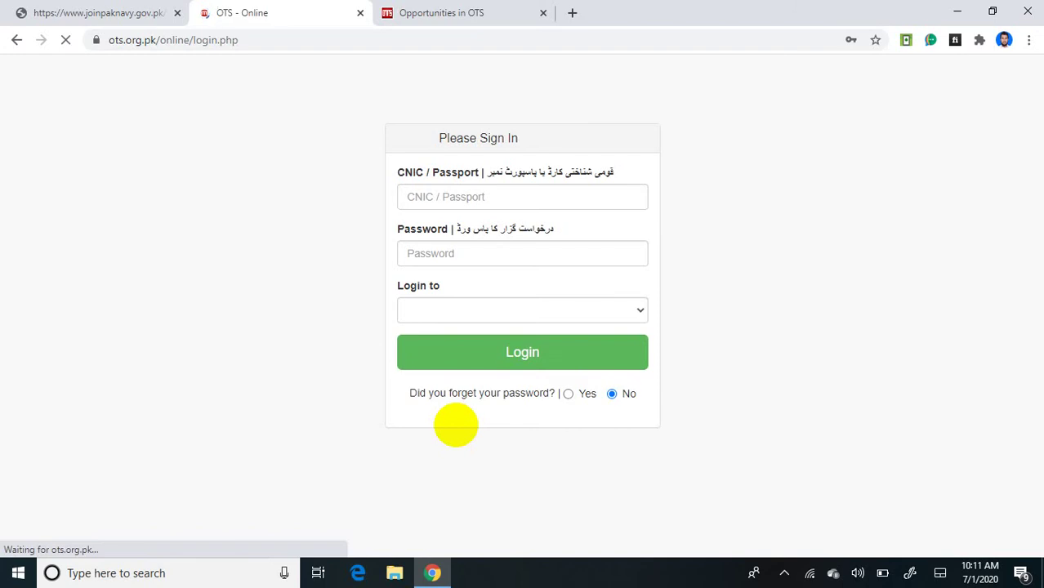
Step: Fill the password from the saved login, pick Data Processor under Login to, and log in
scroll(455, 425, "up", 6)
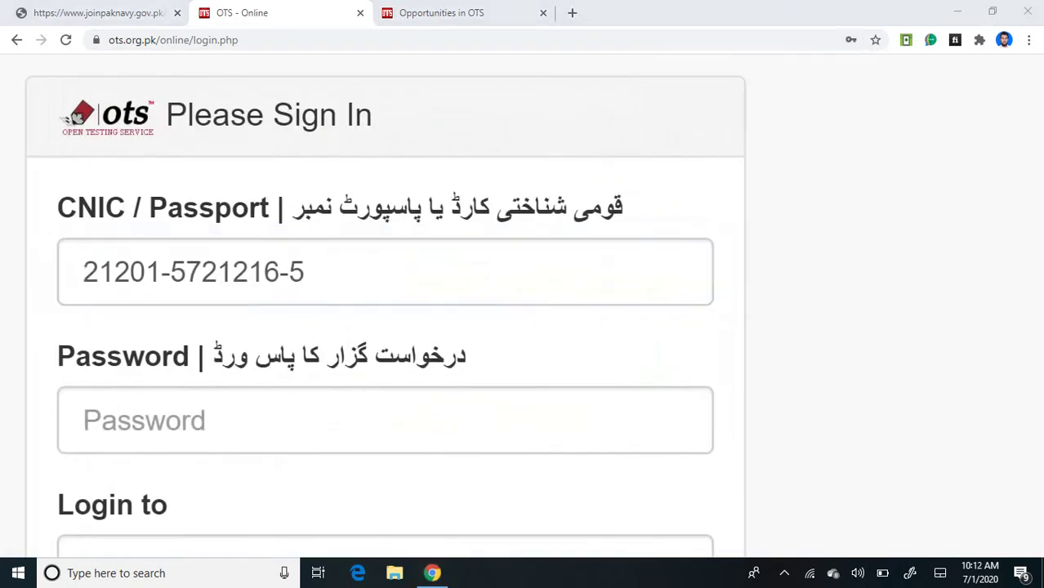
scroll(454, 528, "down", 1)
scroll(454, 527, "down", 1)
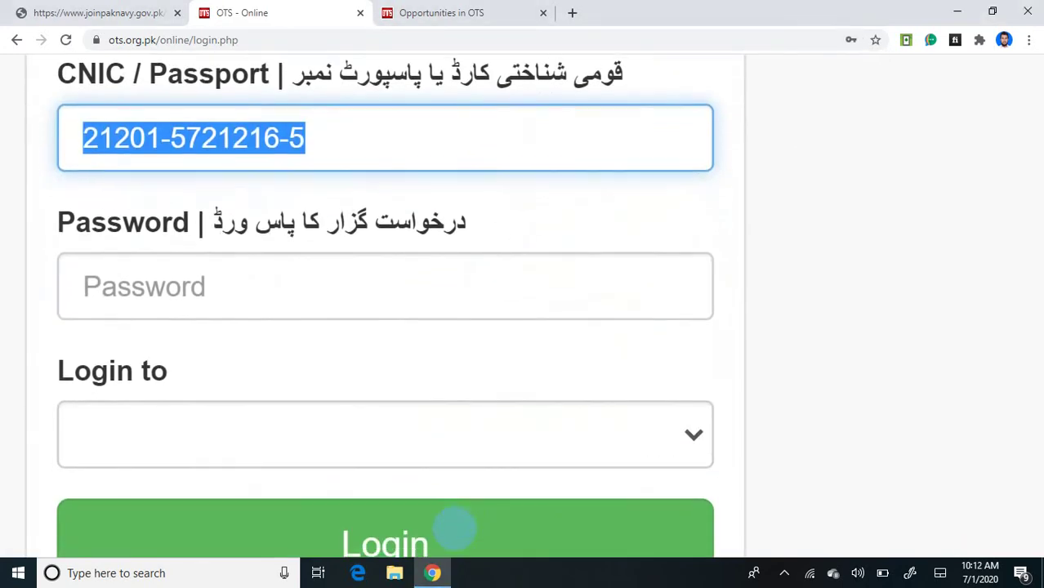
key("Tab")
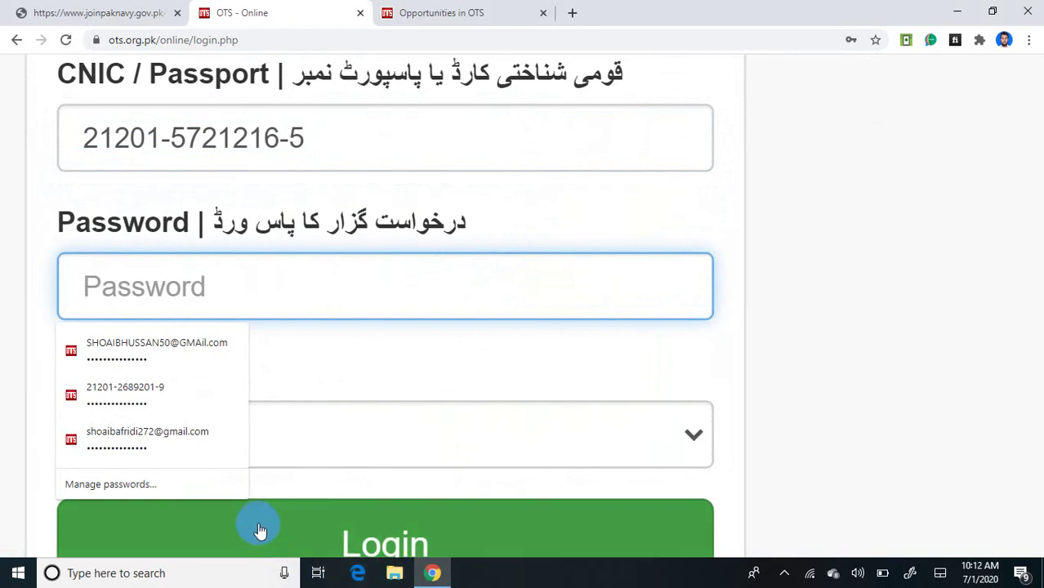
left_click(169, 349)
left_click(169, 349)
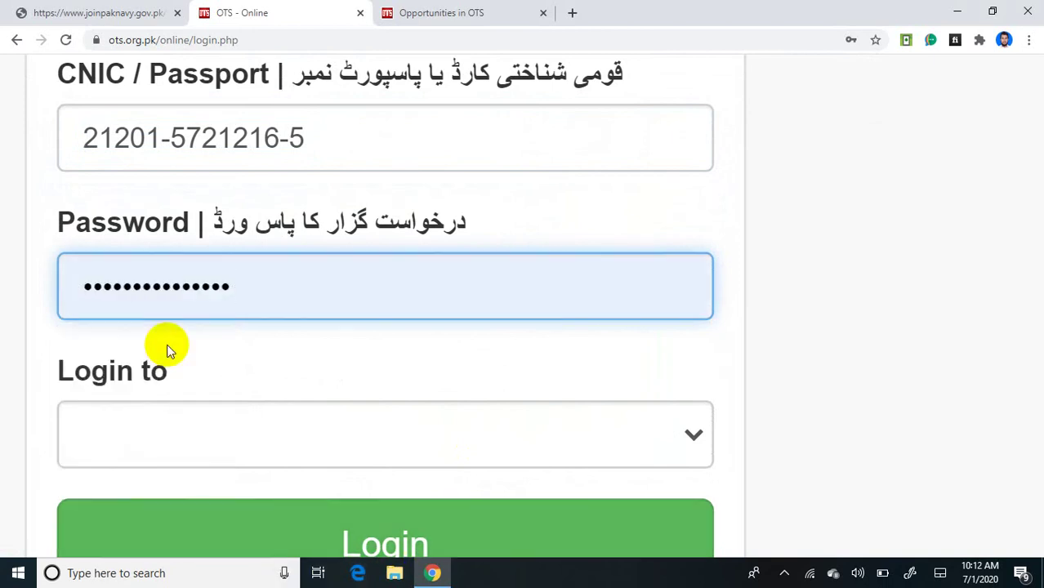
scroll(167, 345, "down", 1)
left_click(166, 344)
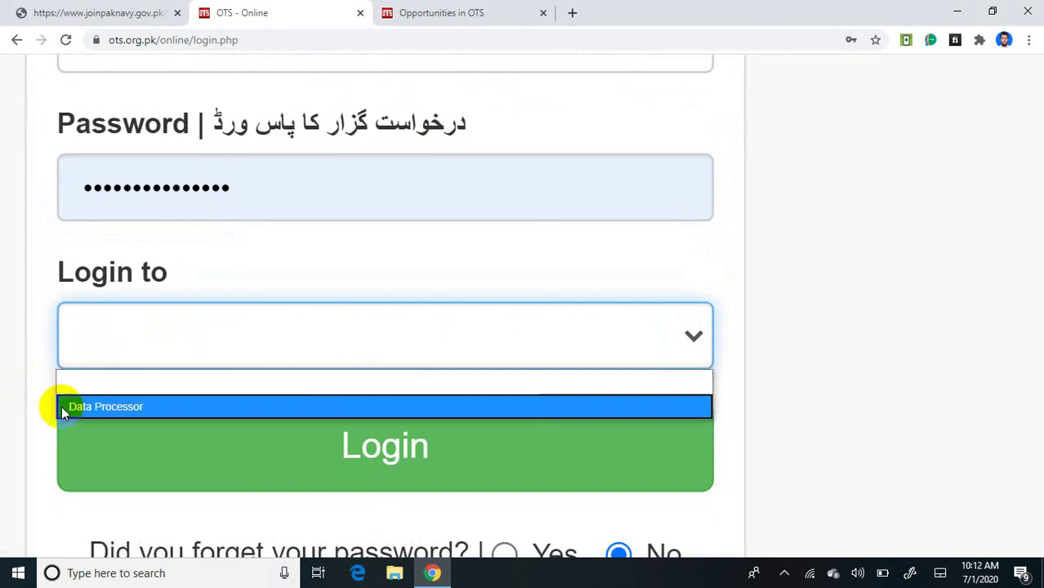
left_click(109, 406)
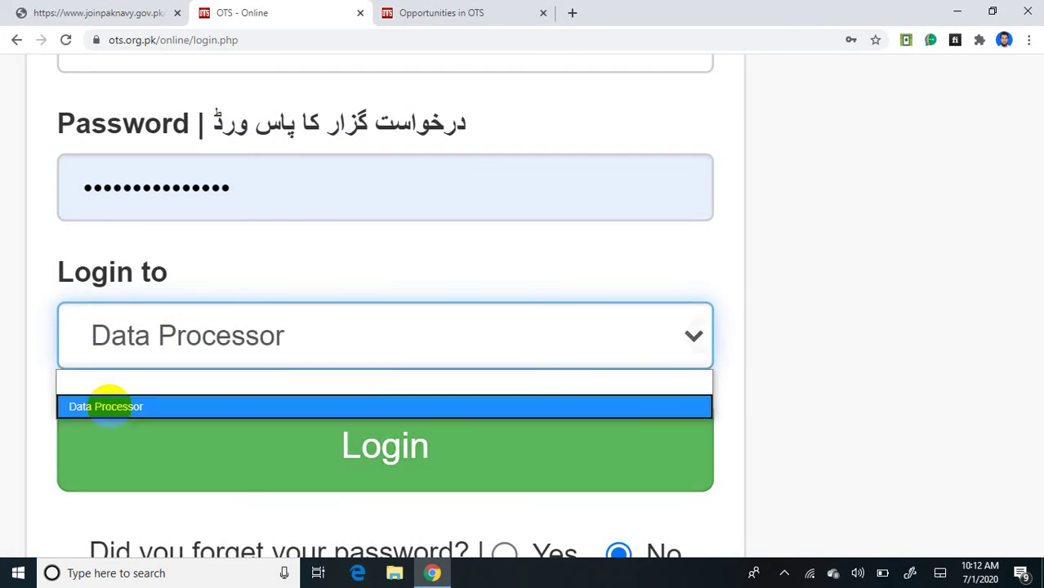
left_click(109, 406)
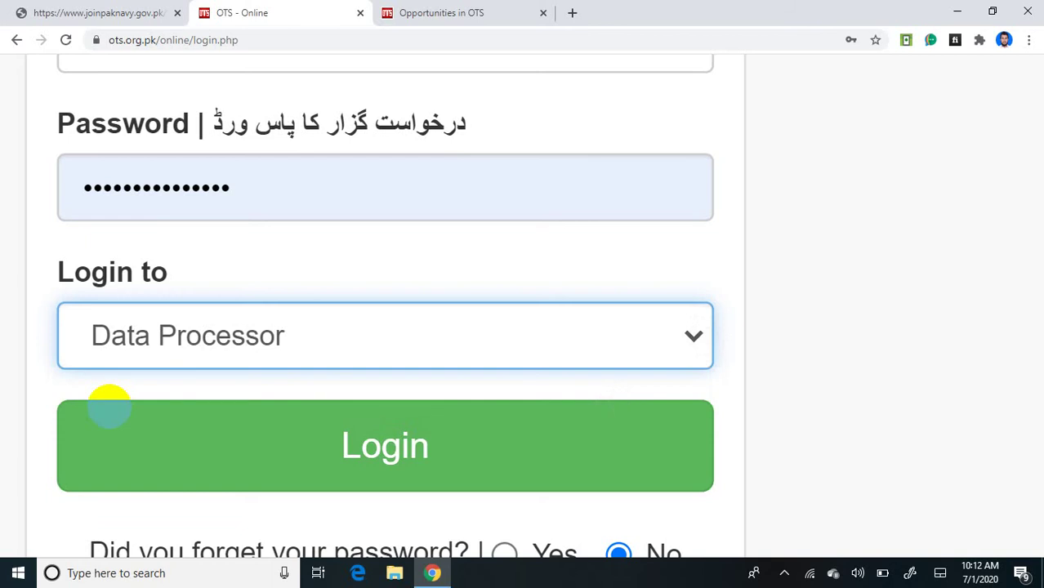
left_click(108, 406)
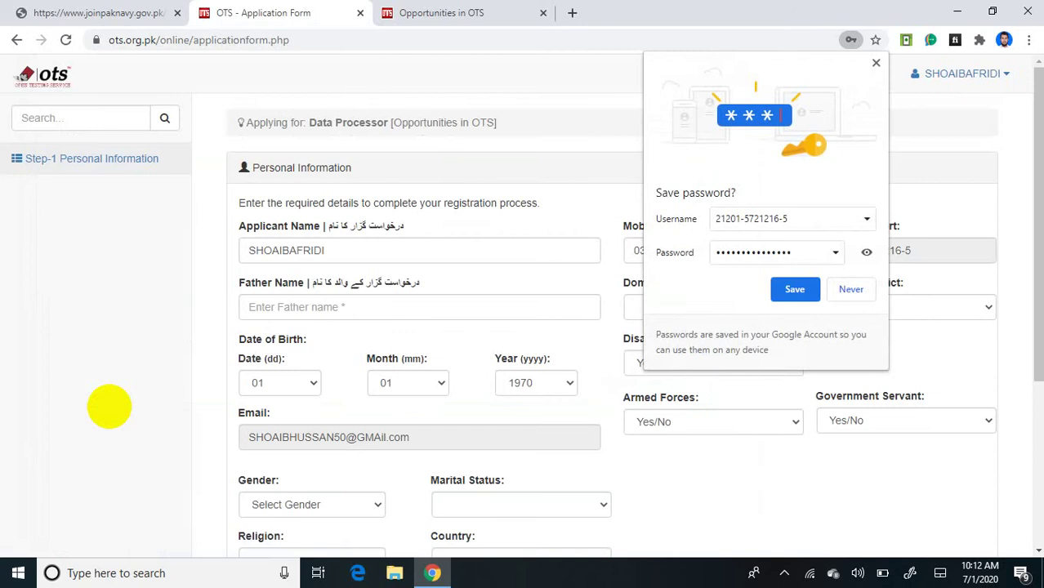
scroll(108, 405, "up", 5)
scroll(109, 406, "down", 1)
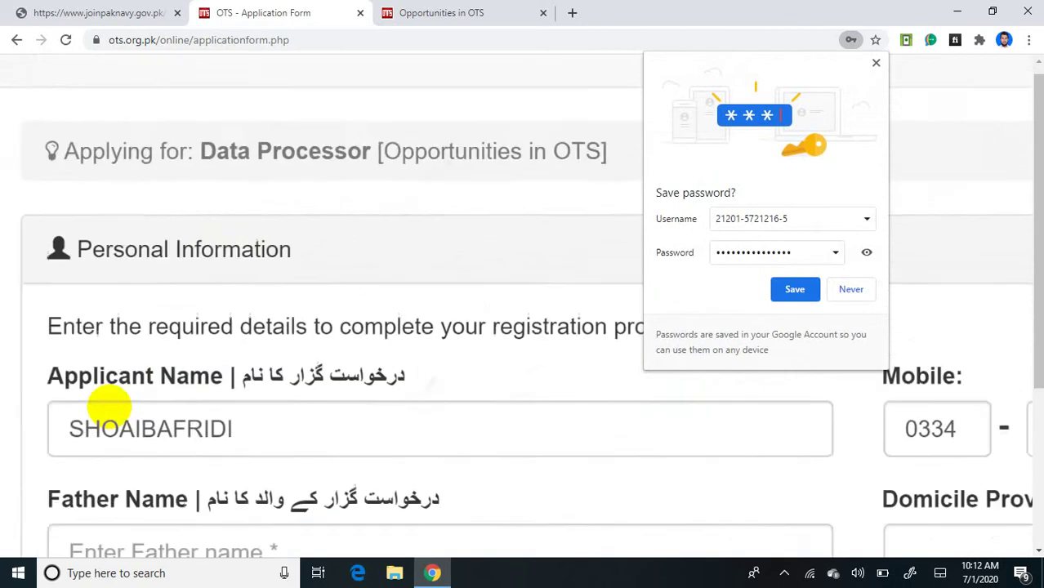
scroll(109, 406, "down", 2)
scroll(108, 406, "up", 3)
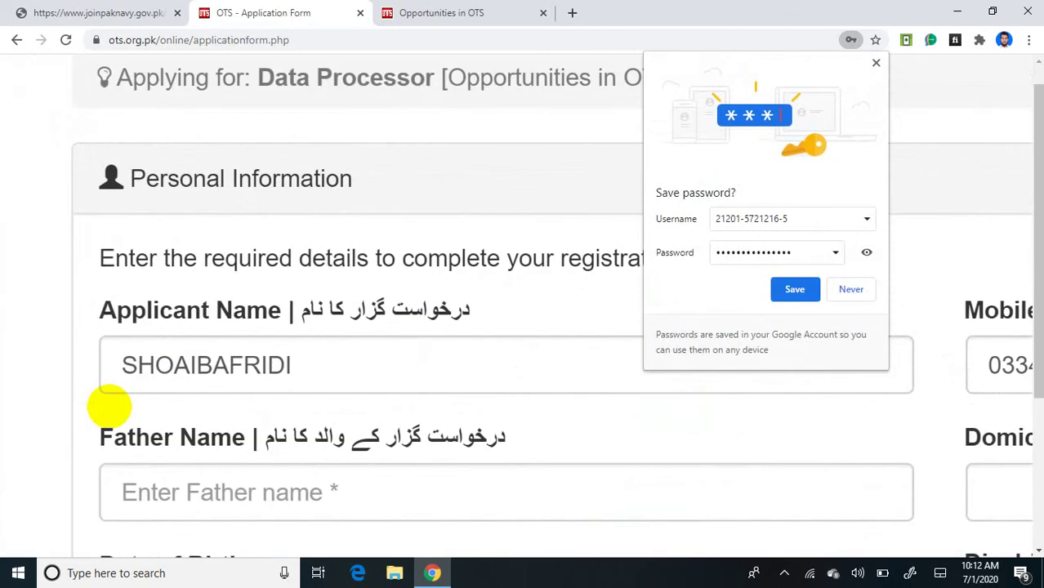
scroll(109, 406, "up", 1)
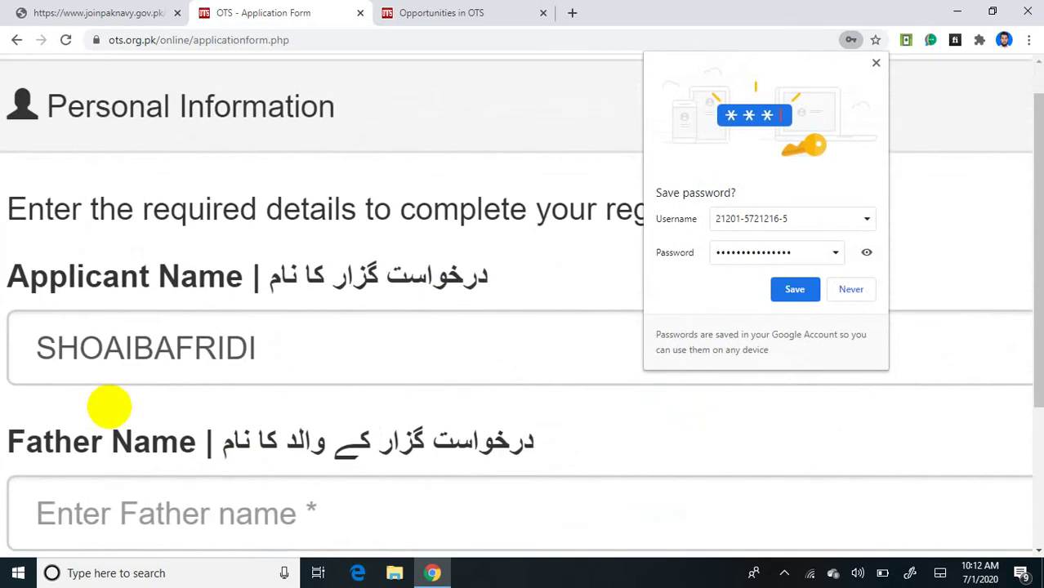
scroll(109, 406, "right", 1)
scroll(109, 406, "left", 1)
left_click(108, 406)
scroll(109, 406, "left", 1)
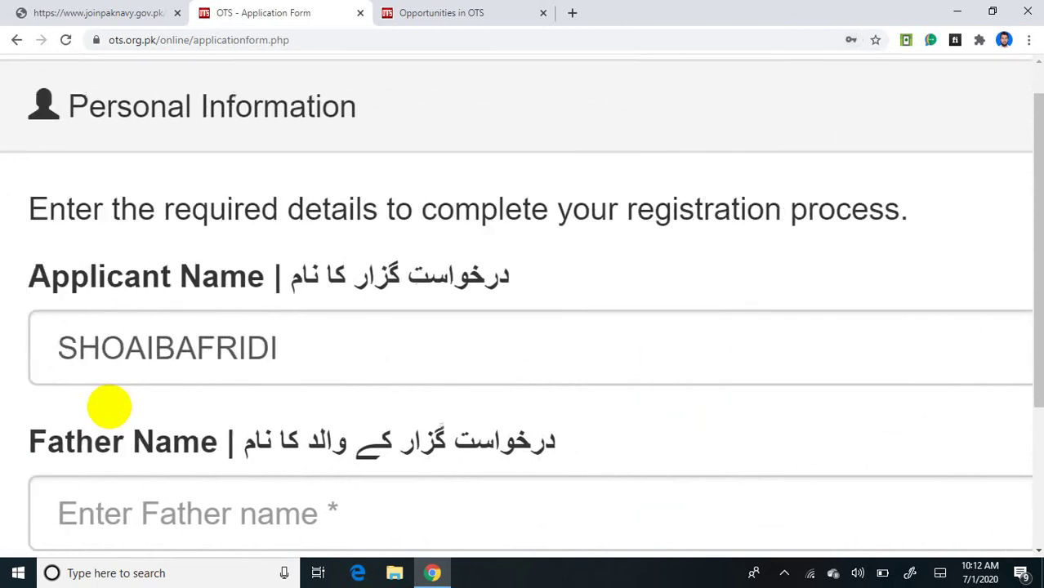
scroll(109, 406, "left", 2)
scroll(109, 406, "down", 2)
key("Tab")
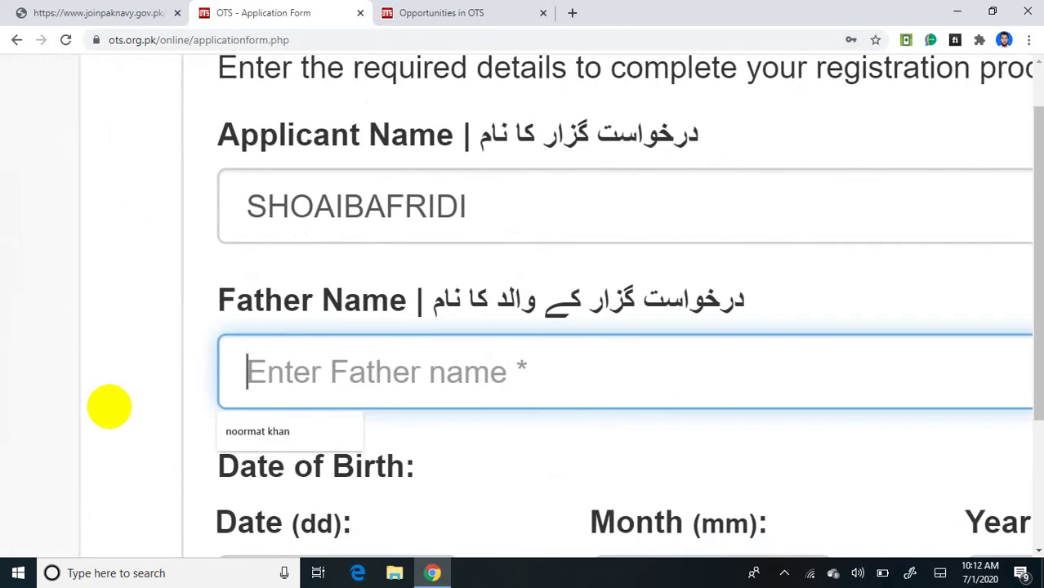
left_click(266, 433)
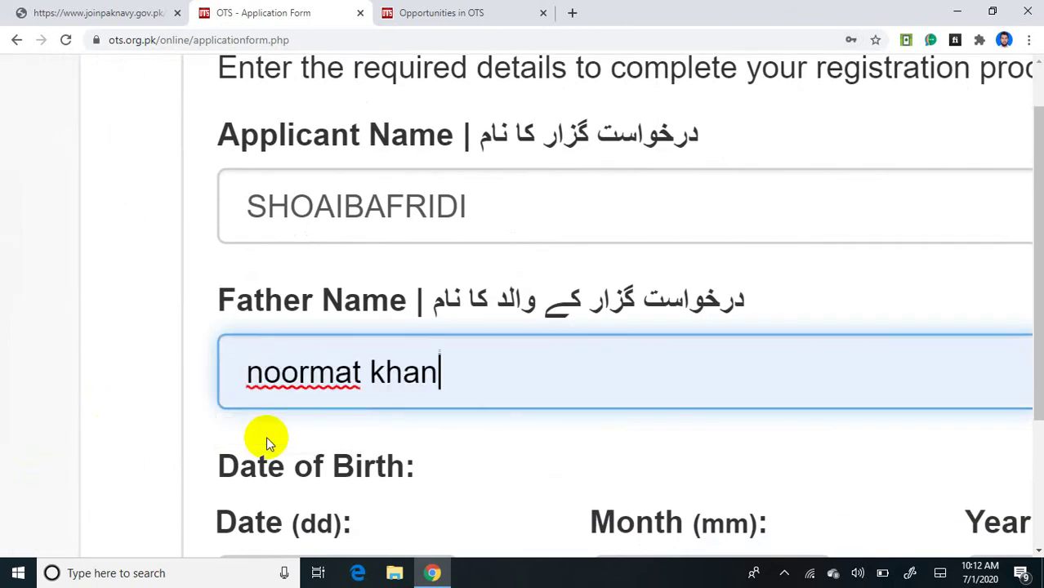
scroll(266, 438, "down", 2)
scroll(266, 438, "up", 3)
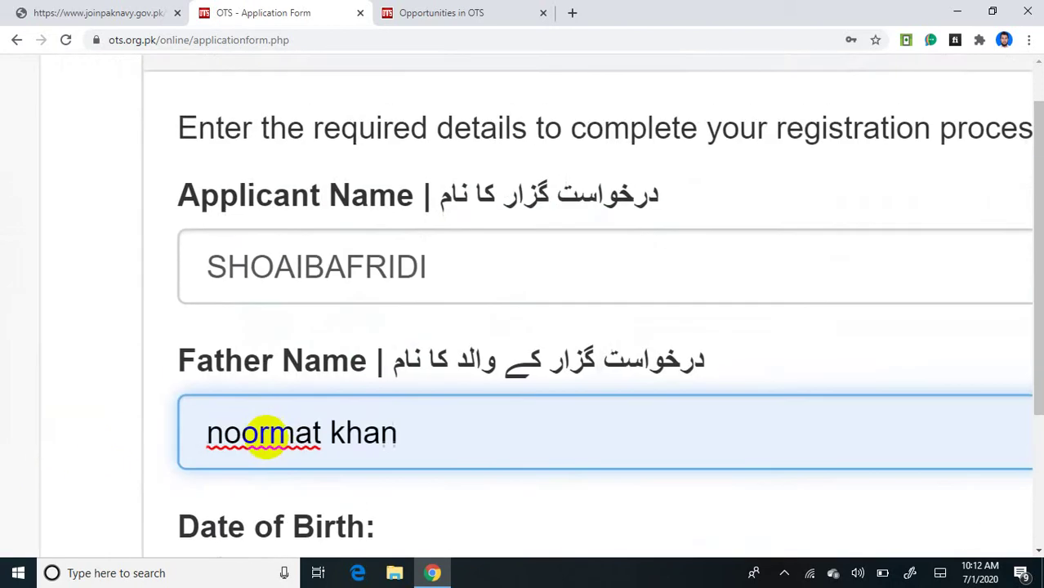
scroll(266, 437, "down", 3)
scroll(266, 438, "right", 3)
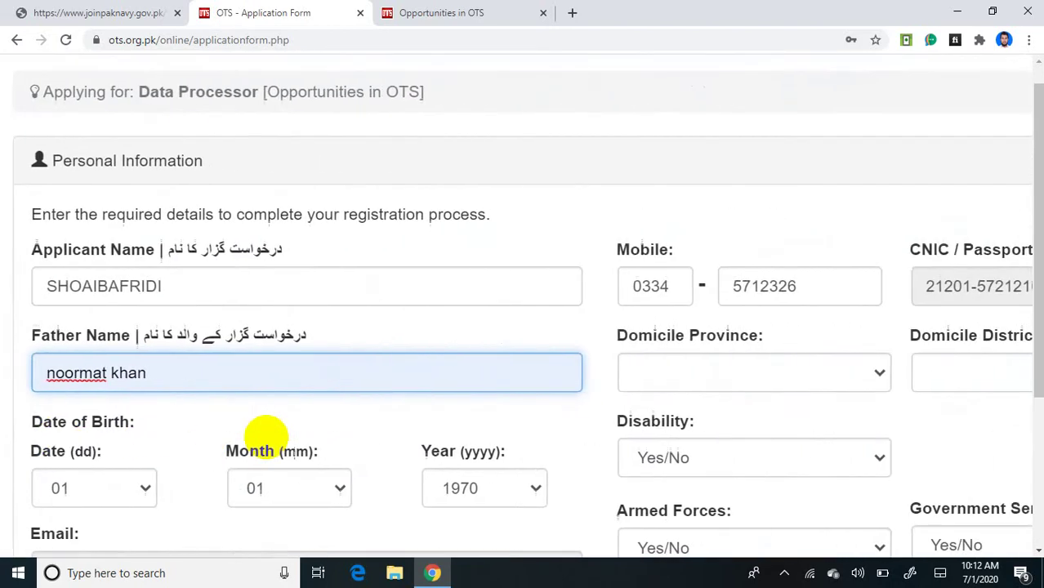
scroll(266, 438, "up", 3)
scroll(266, 438, "down", 4)
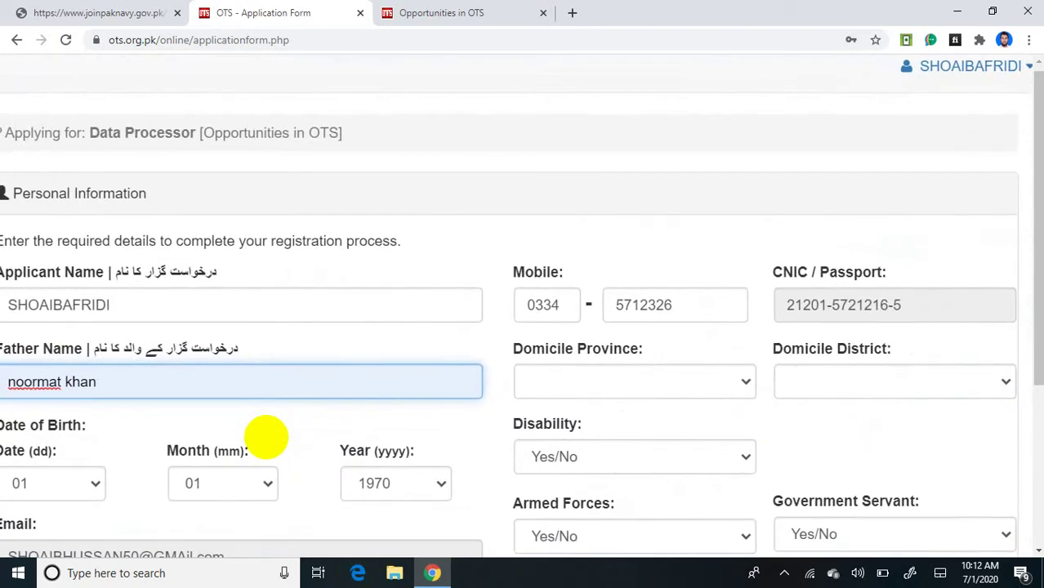
scroll(266, 438, "right", 1)
scroll(266, 438, "up", 5)
scroll(266, 438, "down", 3)
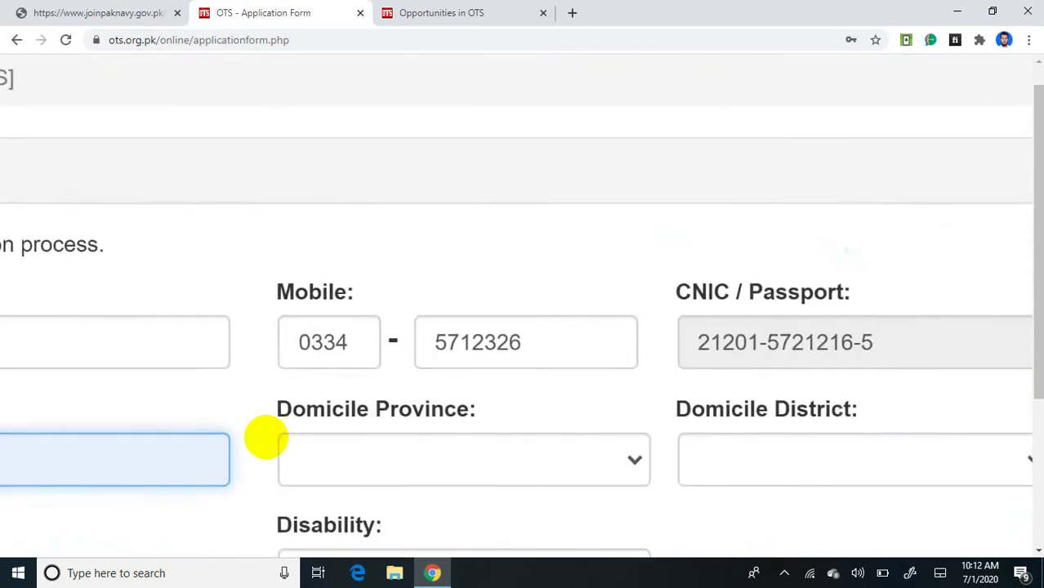
scroll(266, 438, "down", 1)
scroll(266, 437, "up", 1)
Step: Set Domicile Province to FATA
scroll(266, 438, "down", 2)
left_click(454, 329)
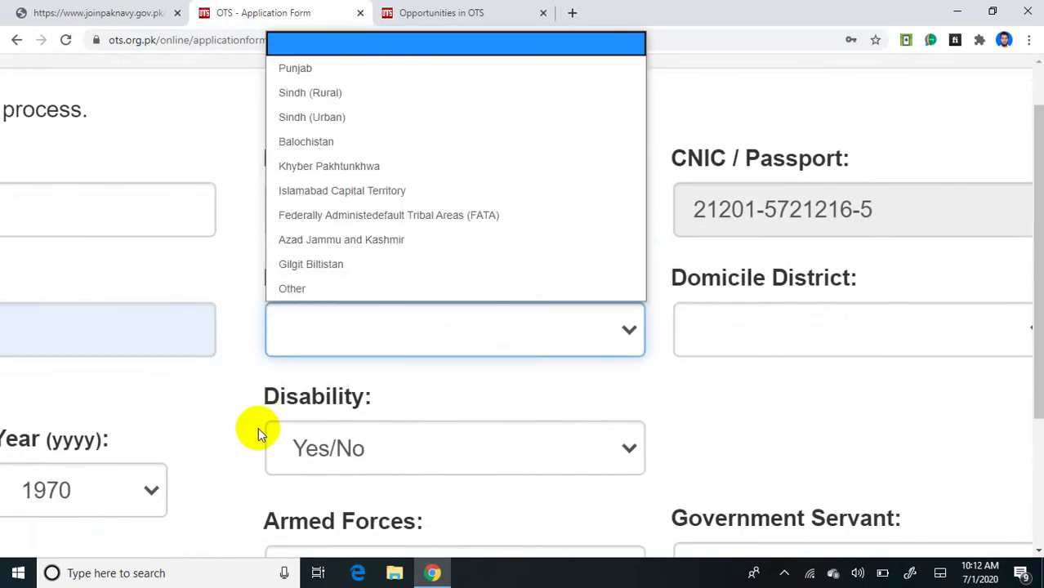
left_click(258, 428)
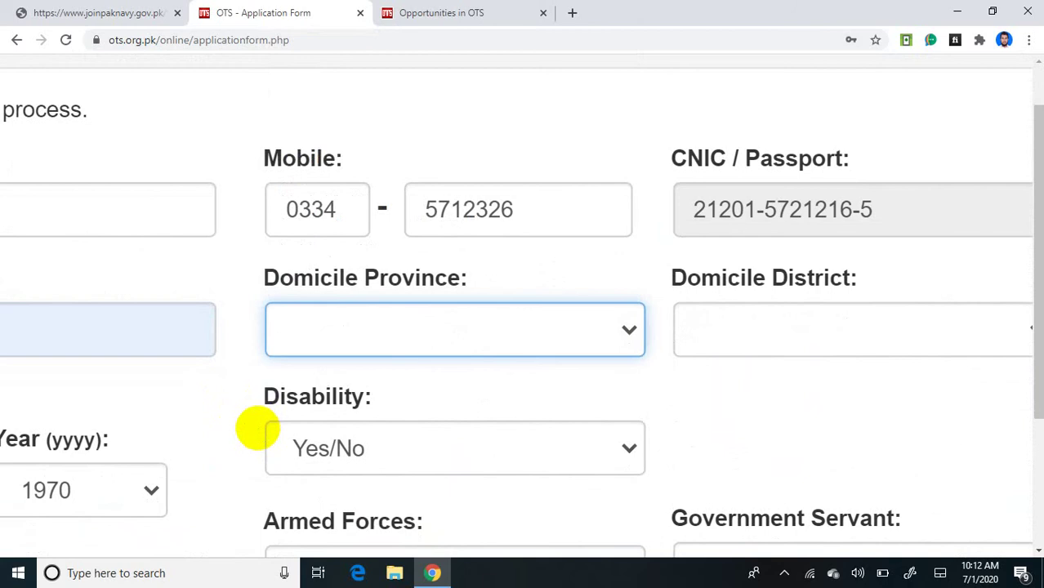
scroll(258, 428, "down", 1)
left_click(454, 325)
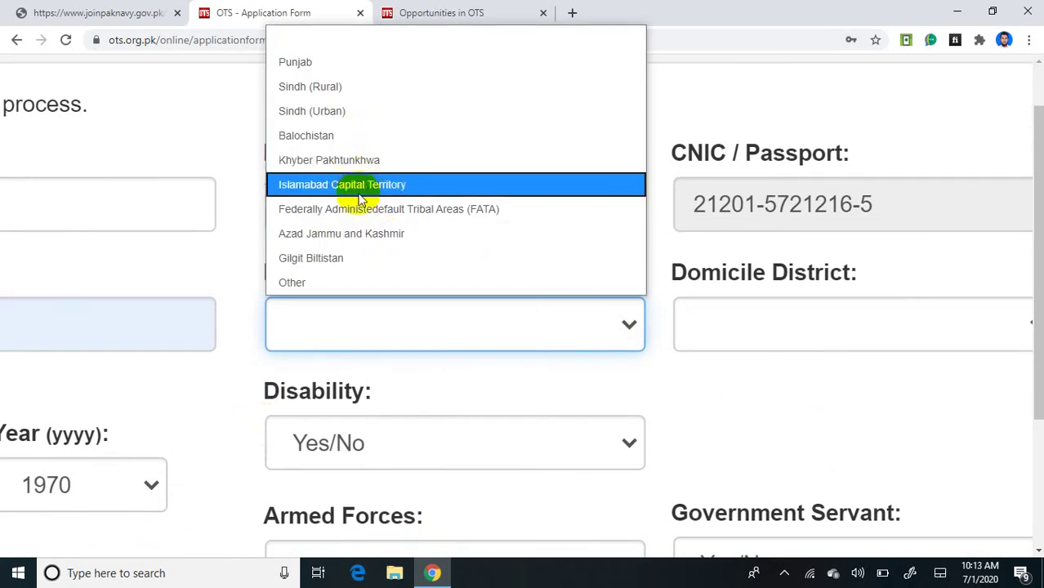
left_click(418, 213)
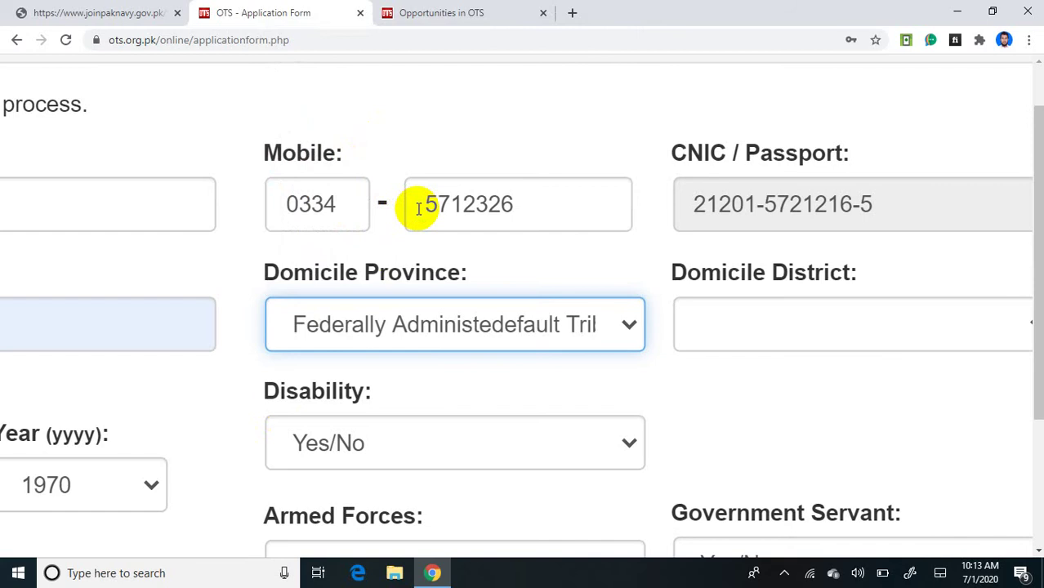
Step: Filter Domicile District with 'khy' and select Khyber Agency
scroll(418, 209, "up", 5)
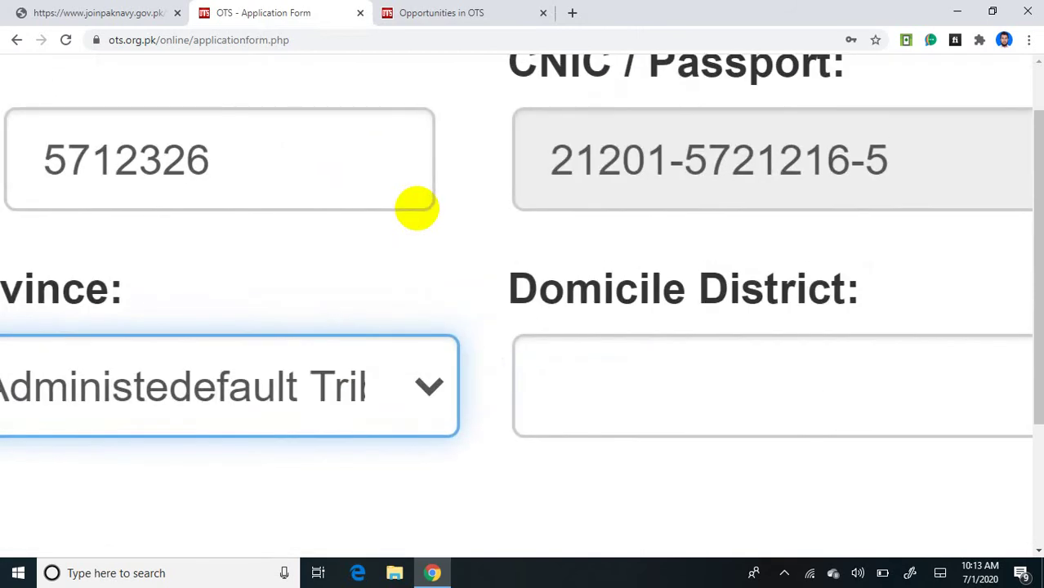
scroll(416, 208, "right", 1)
left_click(878, 392)
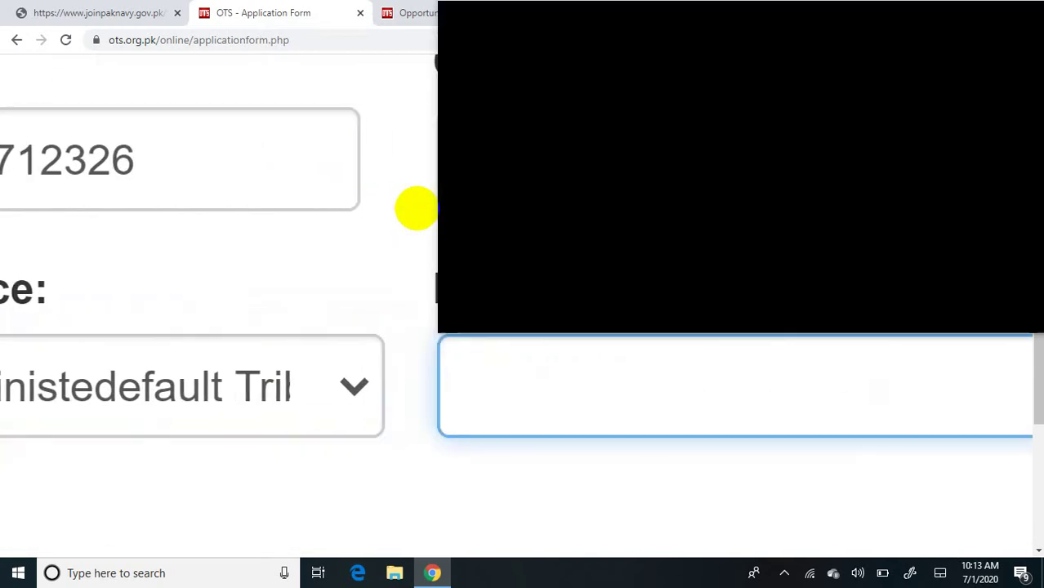
type("khy")
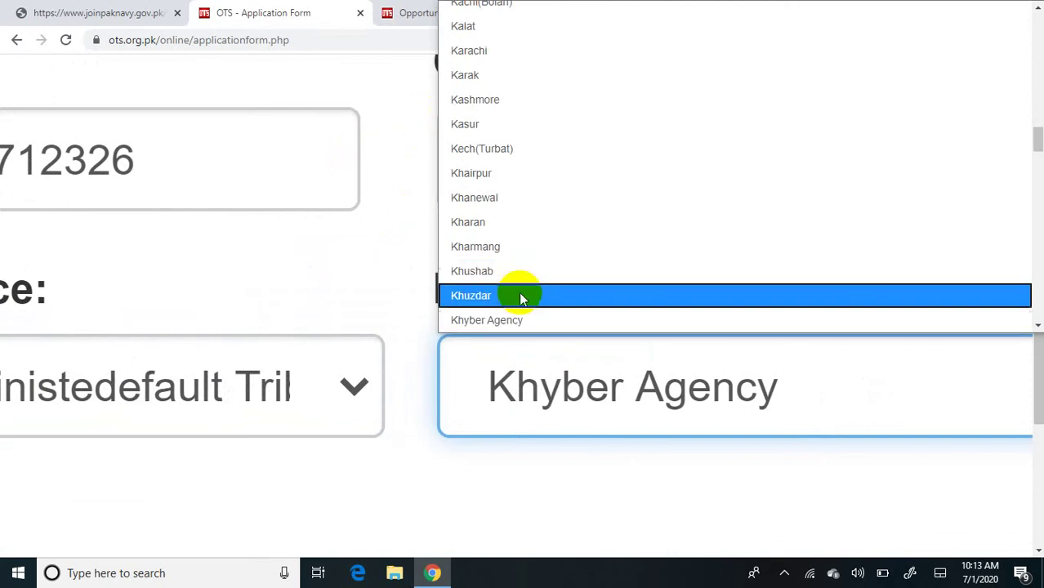
left_click(519, 321)
scroll(519, 322, "left", 10)
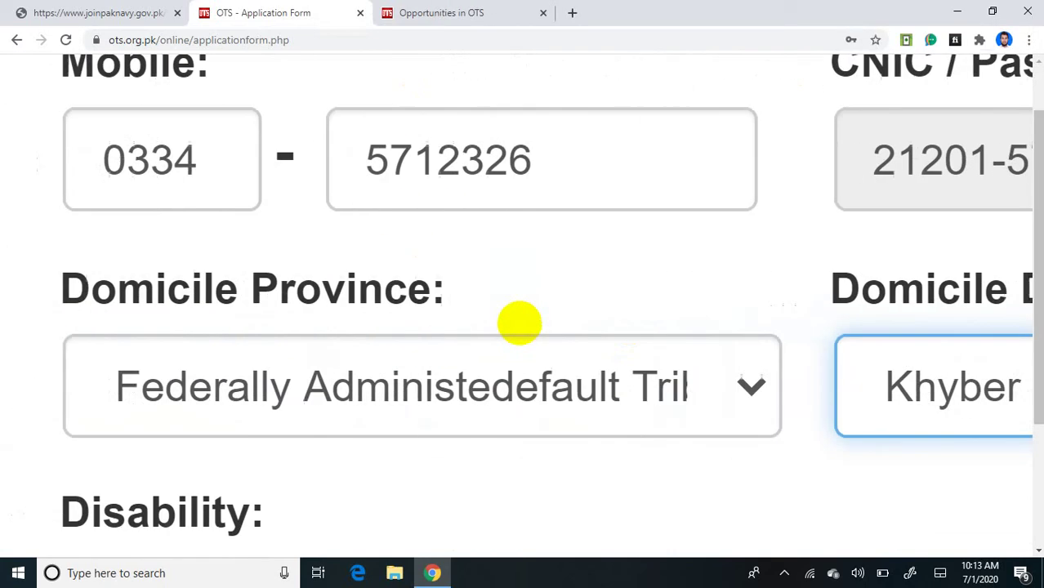
scroll(520, 321, "left", 10)
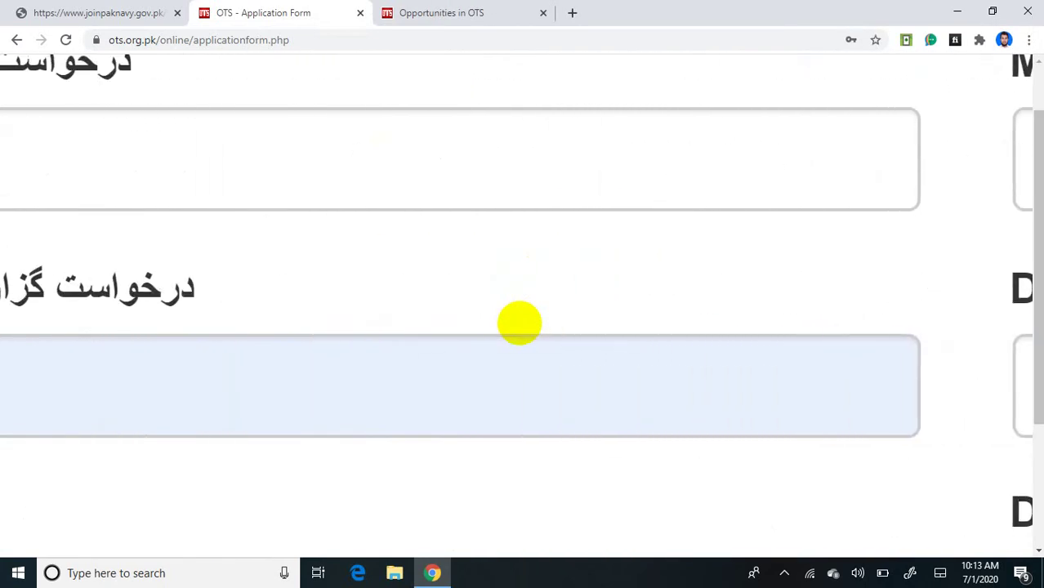
scroll(520, 323, "left", 3)
scroll(519, 322, "down", 3)
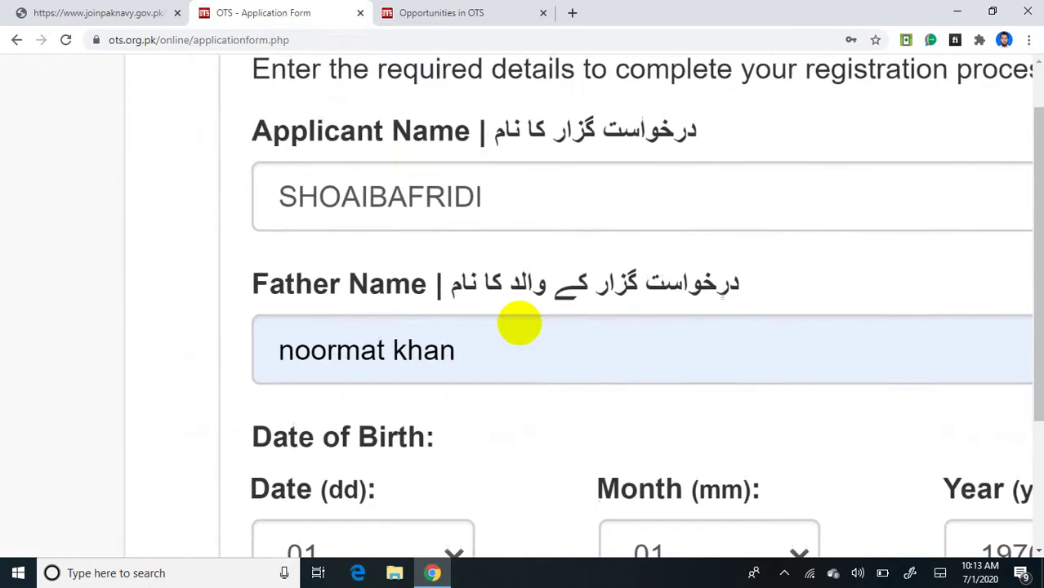
scroll(519, 323, "down", 2)
scroll(519, 322, "up", 2)
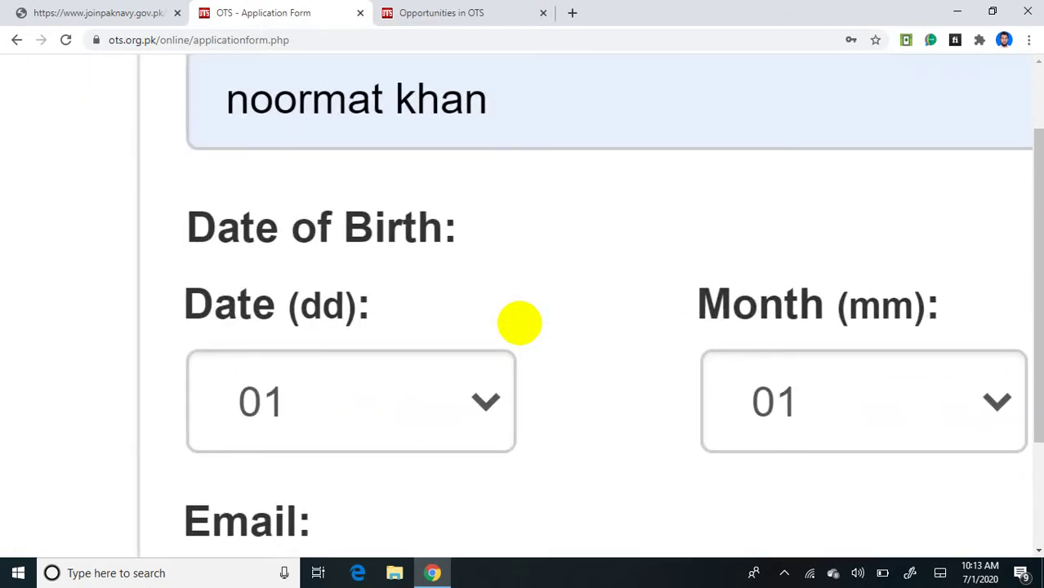
Step: Set the date of birth to day 1, month 3, year 2002
left_click(351, 401)
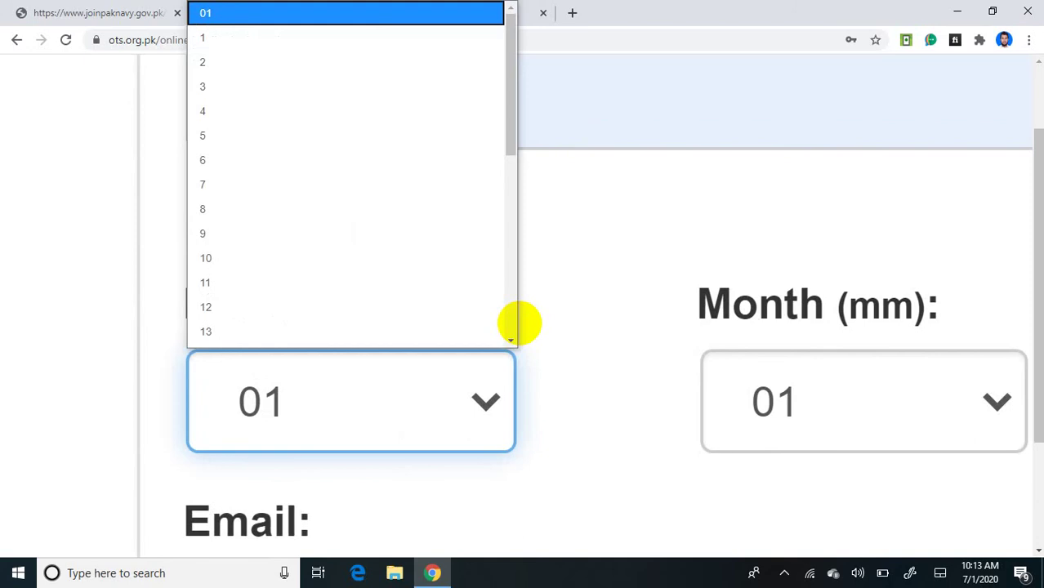
key("Down")
key("Return")
scroll(519, 322, "right", 3)
left_click(520, 322)
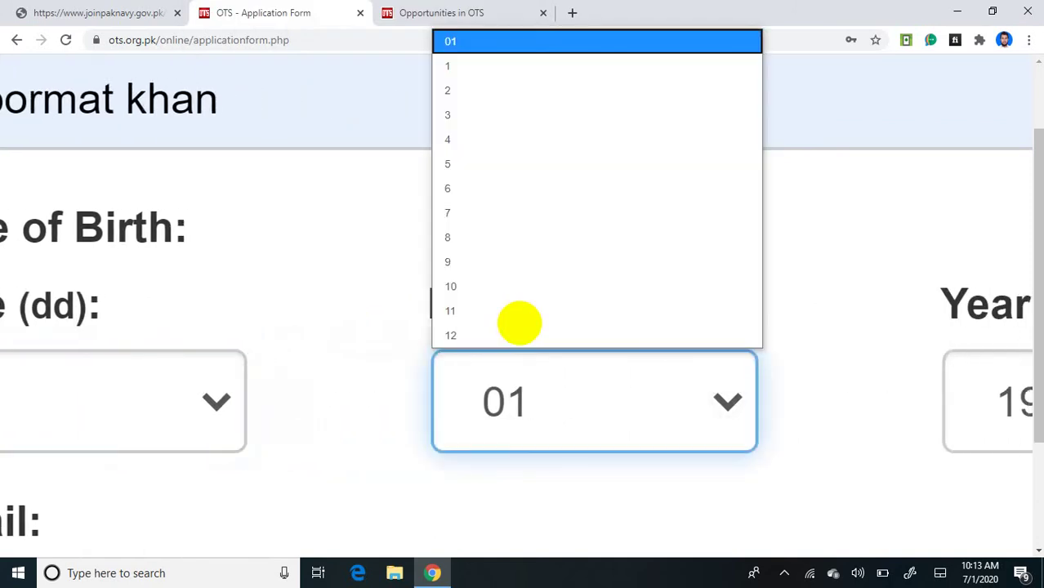
key("Down")
key("Down")
key("Down")
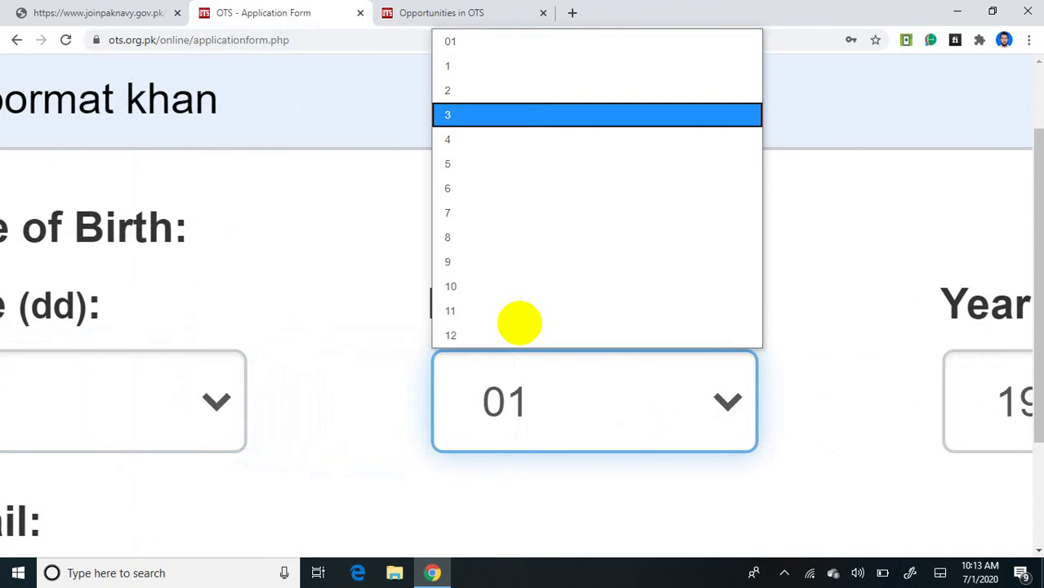
key("Return")
scroll(520, 322, "right", 4)
scroll(519, 321, "right", 1)
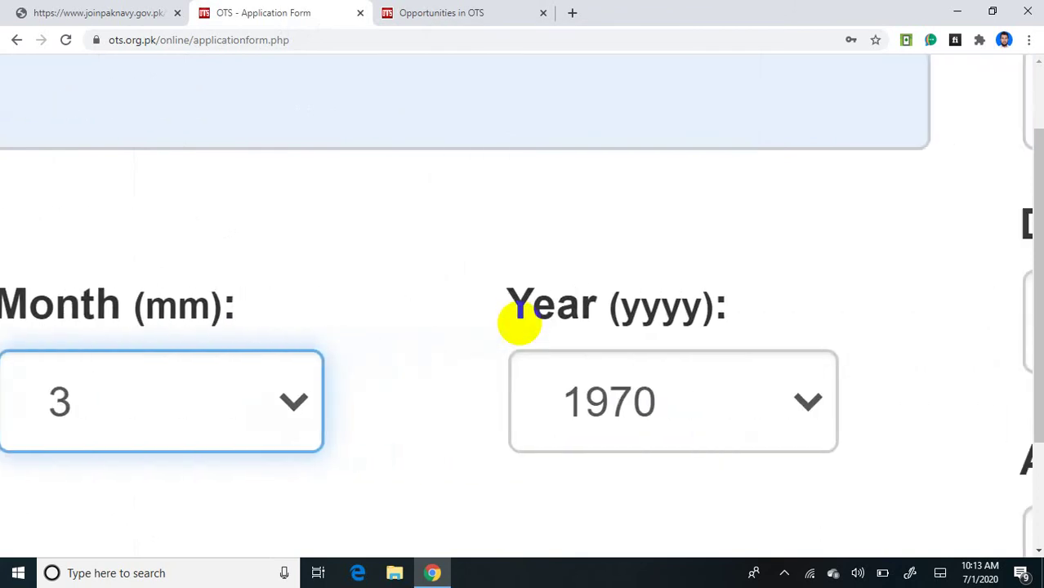
left_click(672, 401)
key("Down")
key("Down")
key("Down")
key("Down")
key("Down")
key("Down")
key("Down")
key("Down")
key("Down")
key("Down")
key("Down")
key("Down")
key("Down")
key("Down")
key("Down")
key("Down")
key("Down")
key("Down")
key("Down")
key("Down")
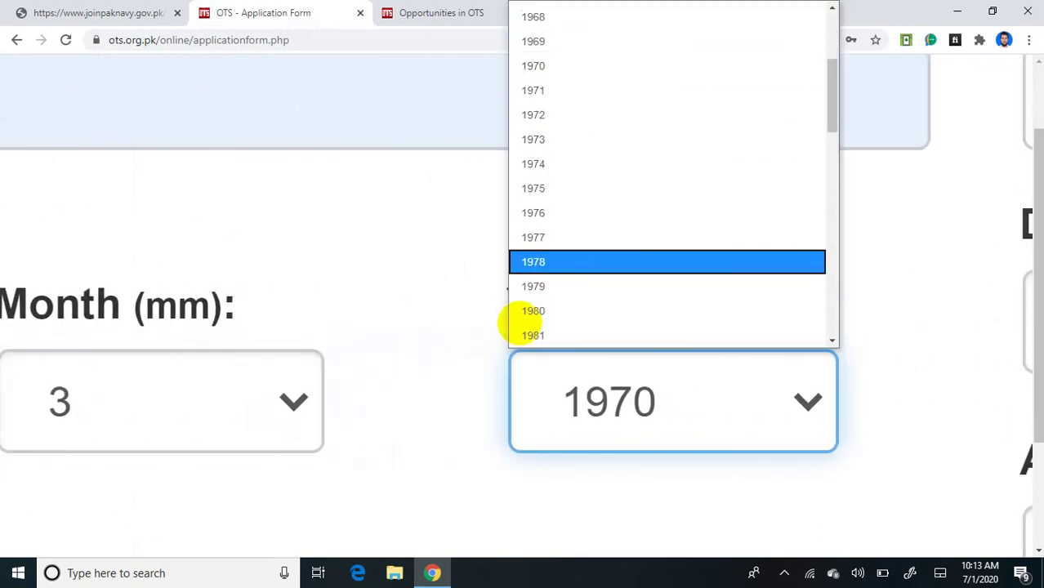
scroll(523, 323, "down", 5)
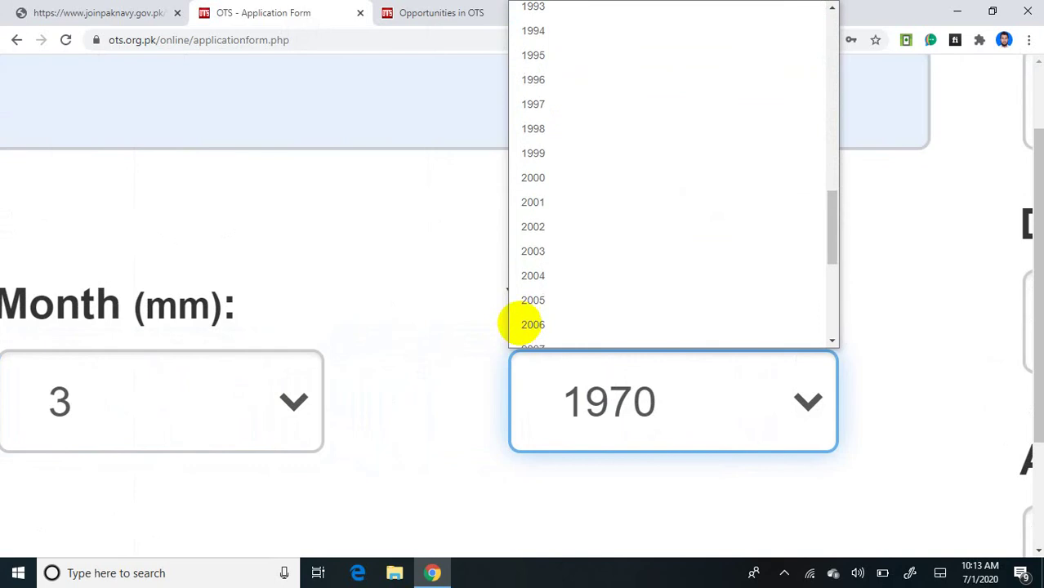
left_click(604, 213)
scroll(520, 324, "down", 3)
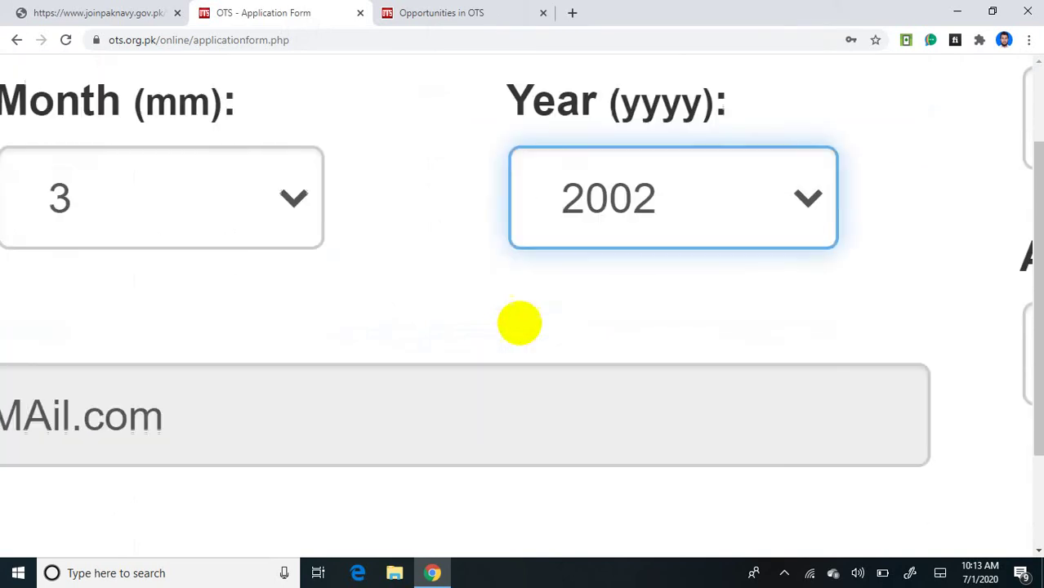
scroll(519, 324, "down", 2)
scroll(519, 323, "left", 3)
scroll(520, 323, "right", 1)
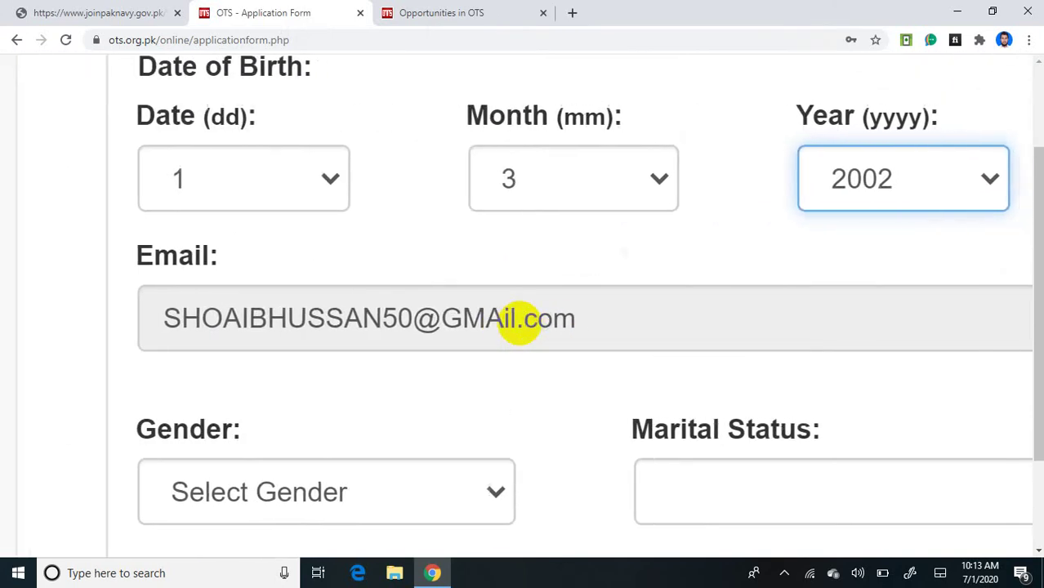
scroll(520, 323, "down", 2)
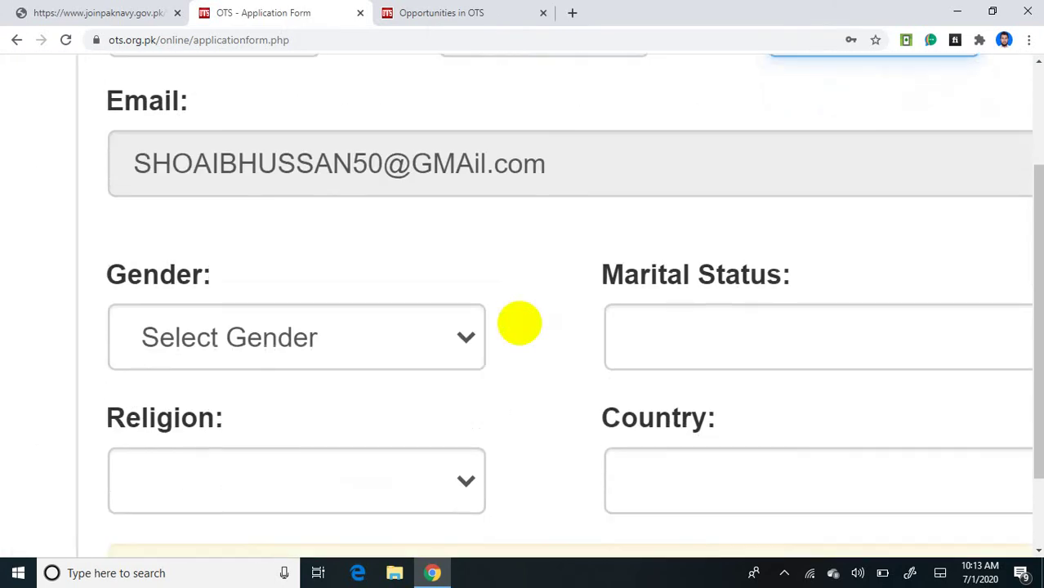
scroll(519, 323, "up", 3)
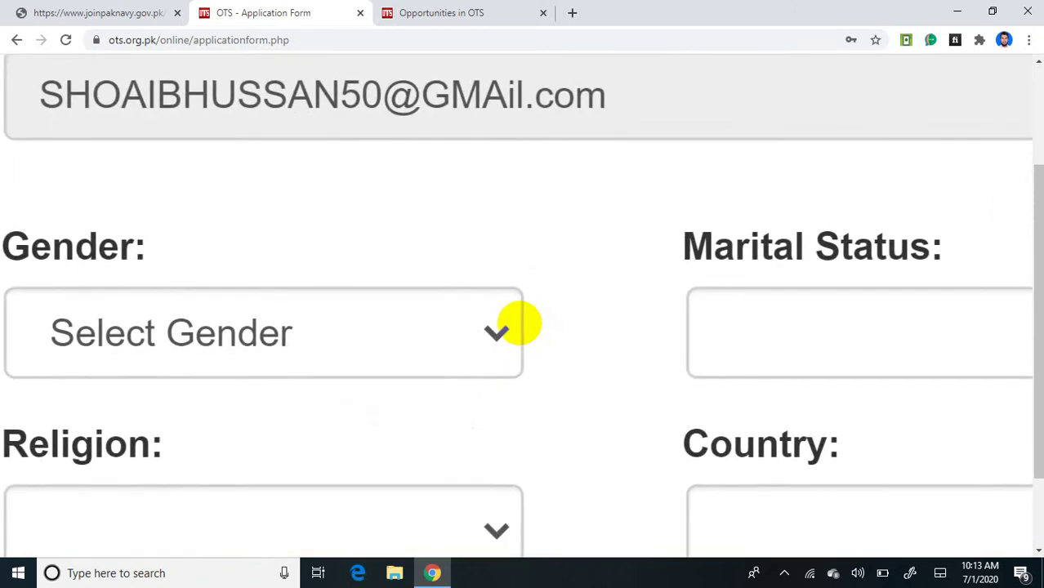
Step: Choose Male for Gender and Single for Marital Status
left_click(519, 323)
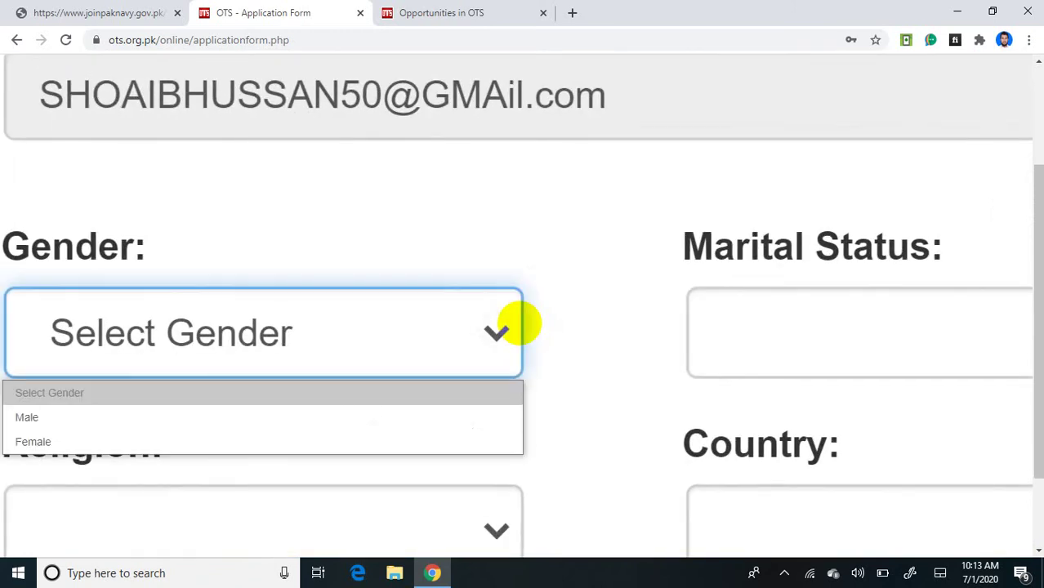
key("Down")
key("Return")
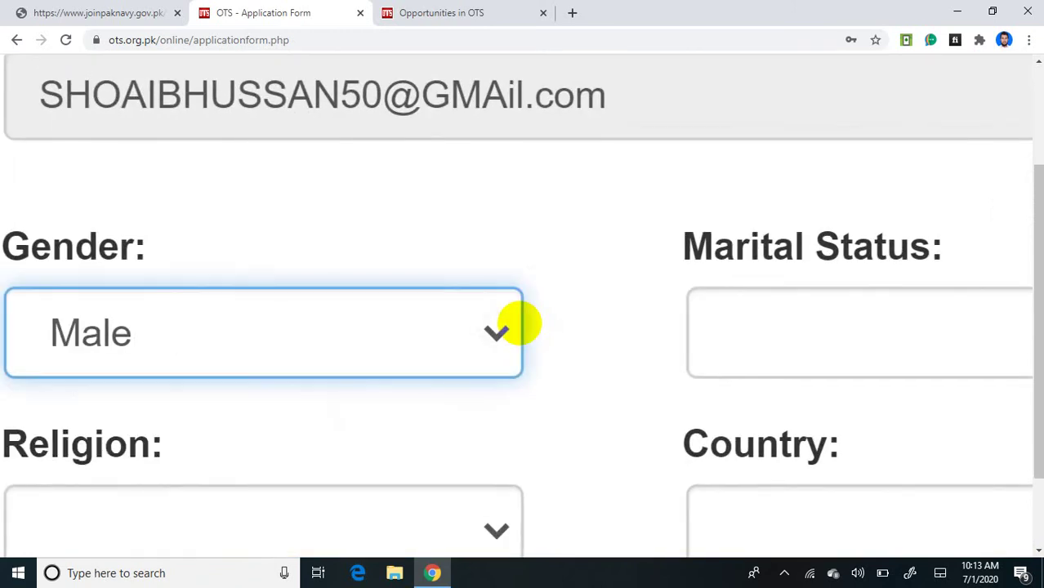
scroll(519, 323, "right", 5)
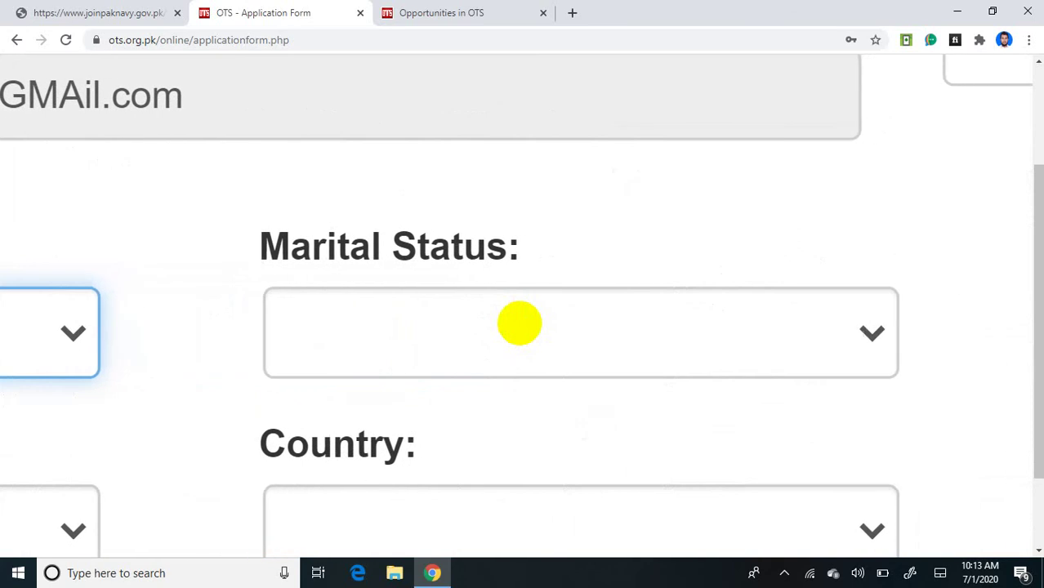
left_click(519, 323)
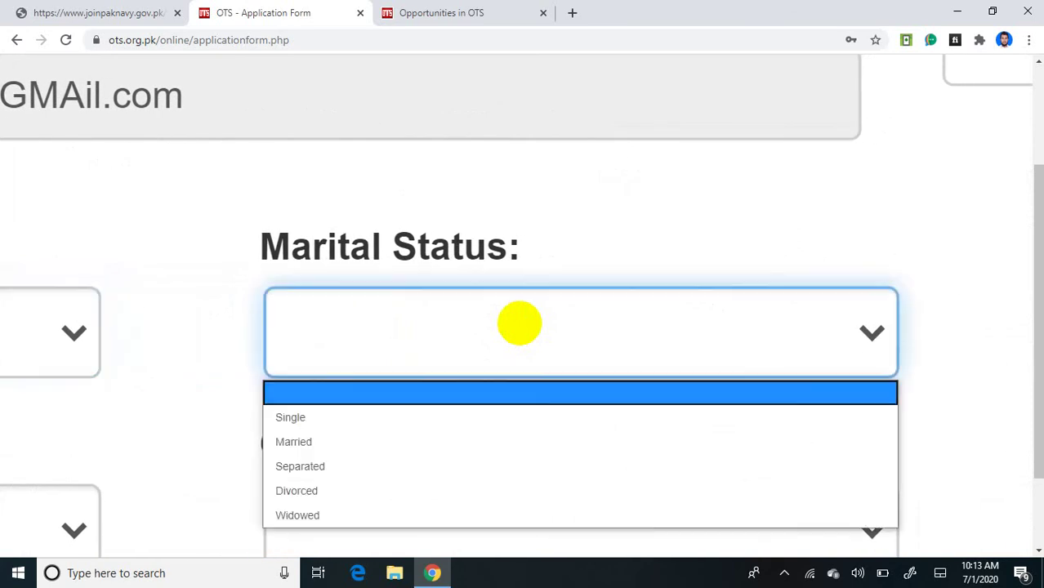
key("Down")
key("Return")
scroll(519, 323, "right", 4)
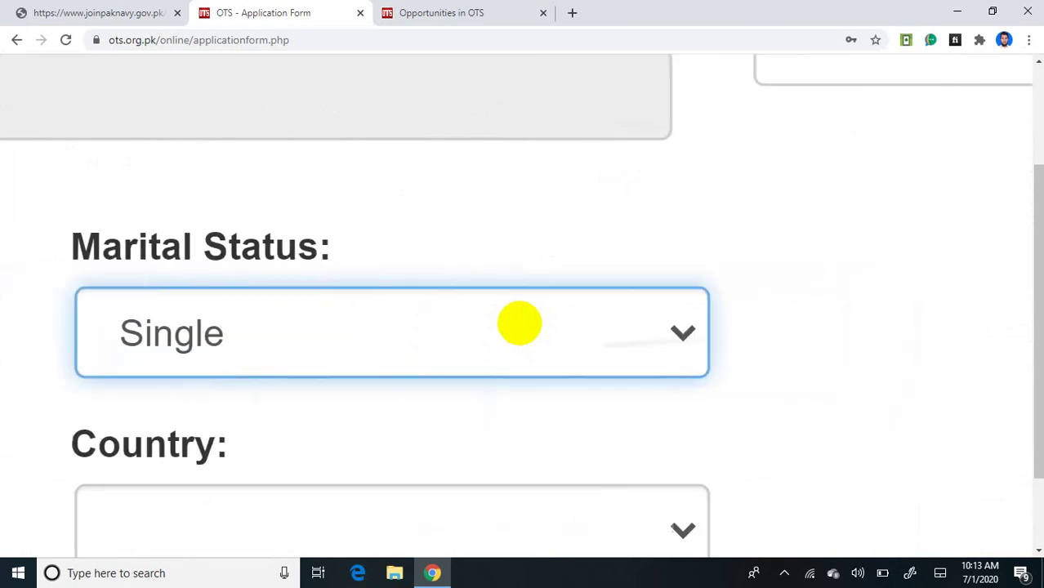
scroll(519, 323, "down", 3)
scroll(519, 324, "up", 1)
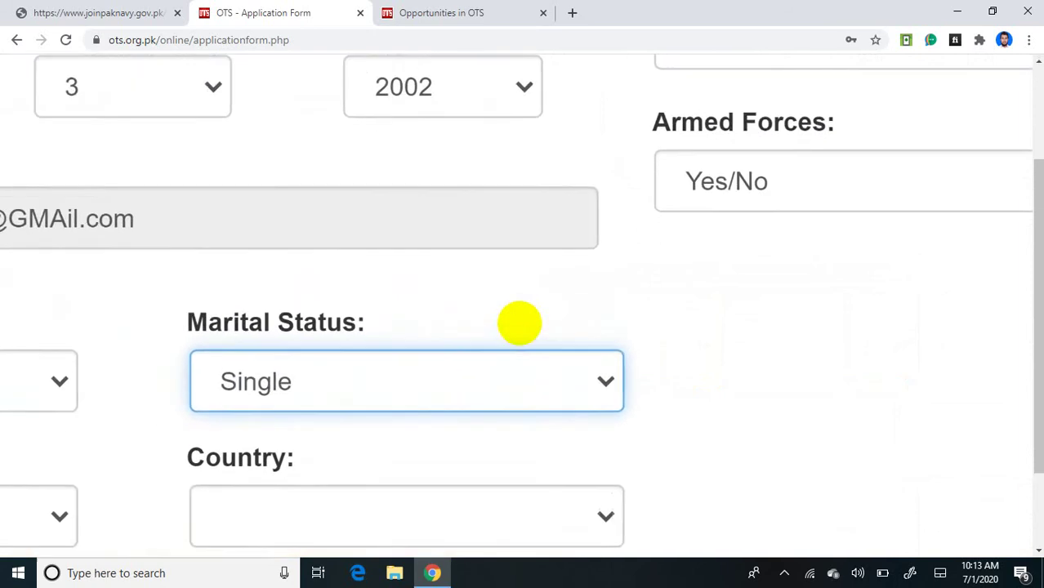
Step: Answer No for the Disability question
scroll(519, 324, "up", 1)
scroll(520, 323, "right", 3)
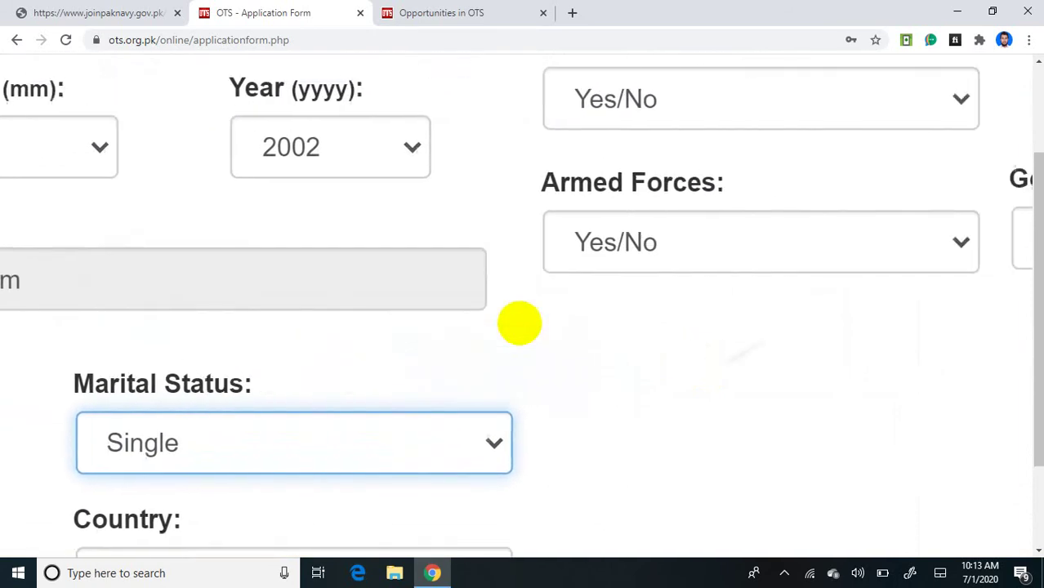
scroll(519, 323, "up", 2)
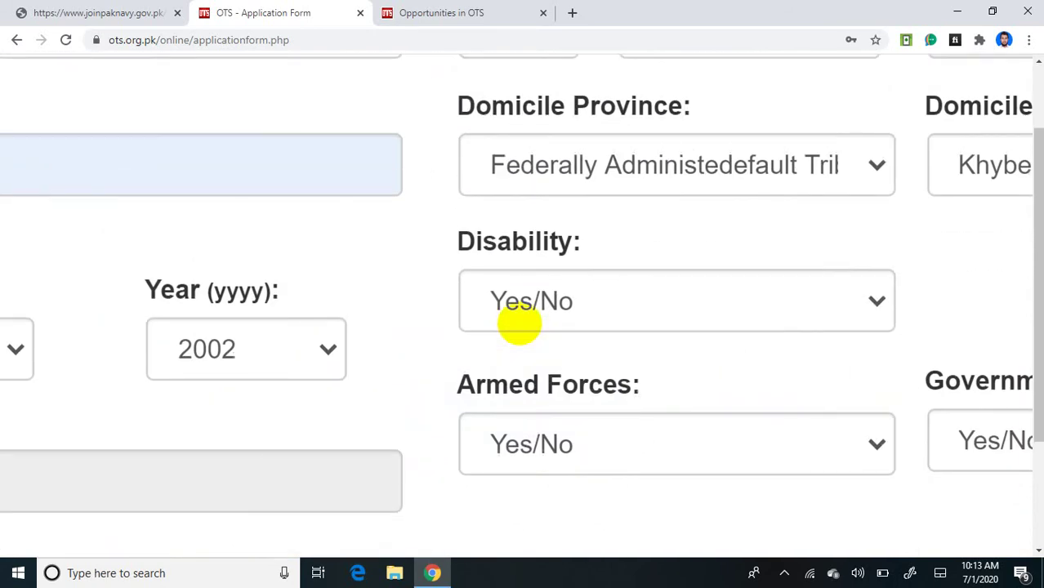
scroll(519, 323, "up", 2)
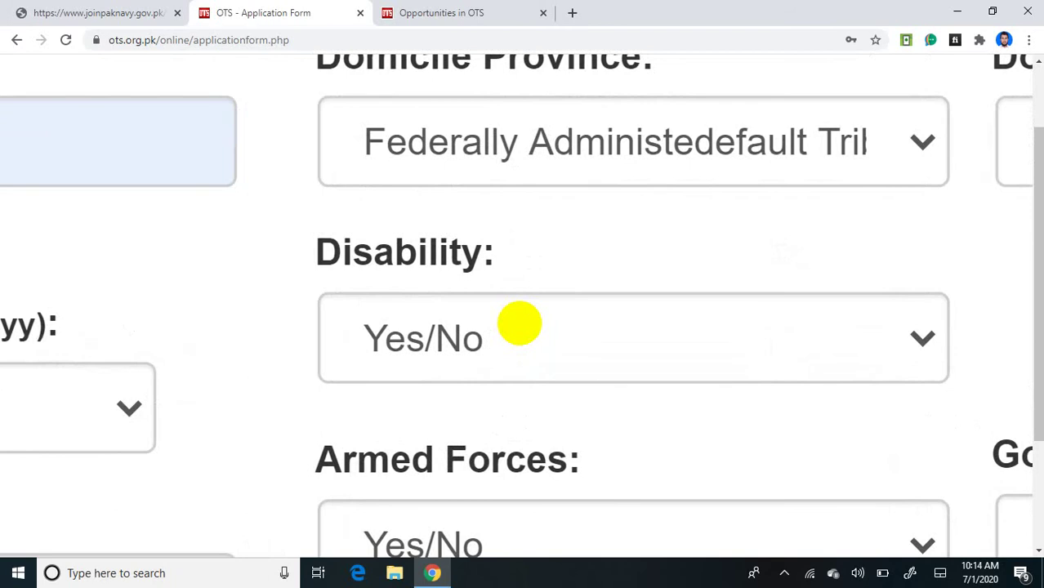
scroll(519, 323, "up", 1)
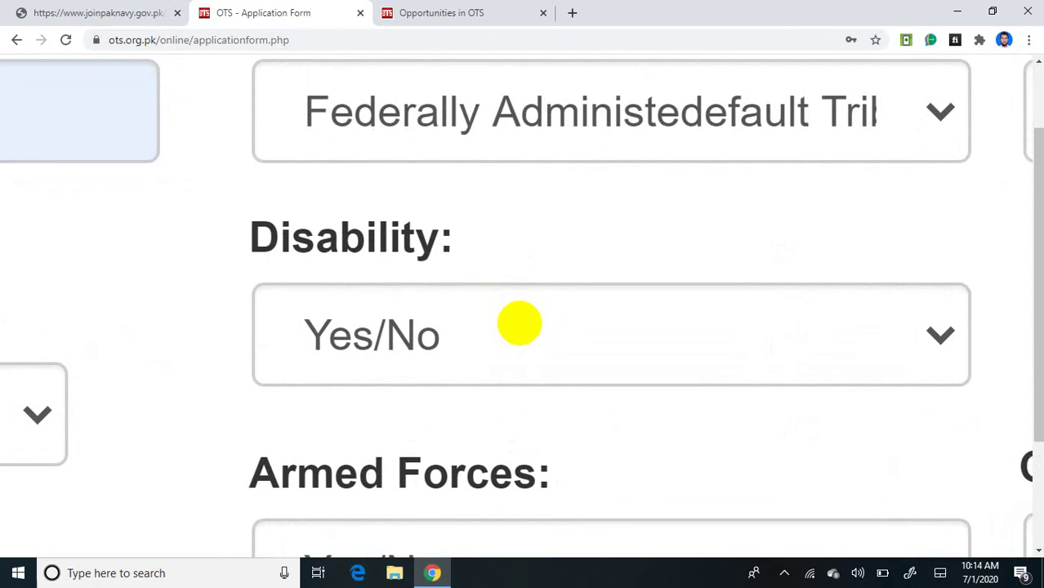
left_click(520, 324)
key("Down")
key("Down")
key("Return")
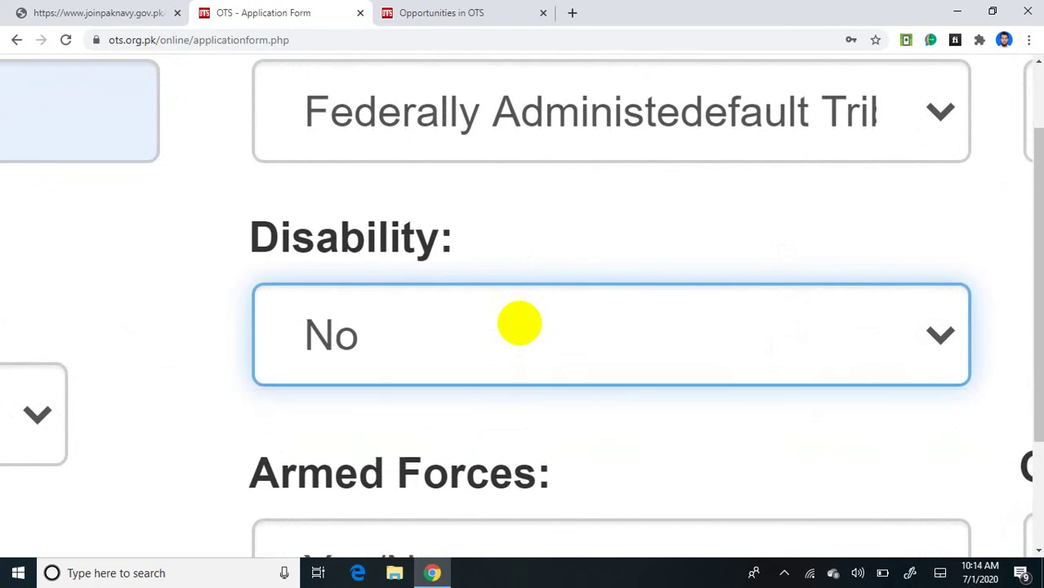
scroll(520, 324, "right", 5)
scroll(519, 324, "left", 3)
scroll(519, 324, "down", 2)
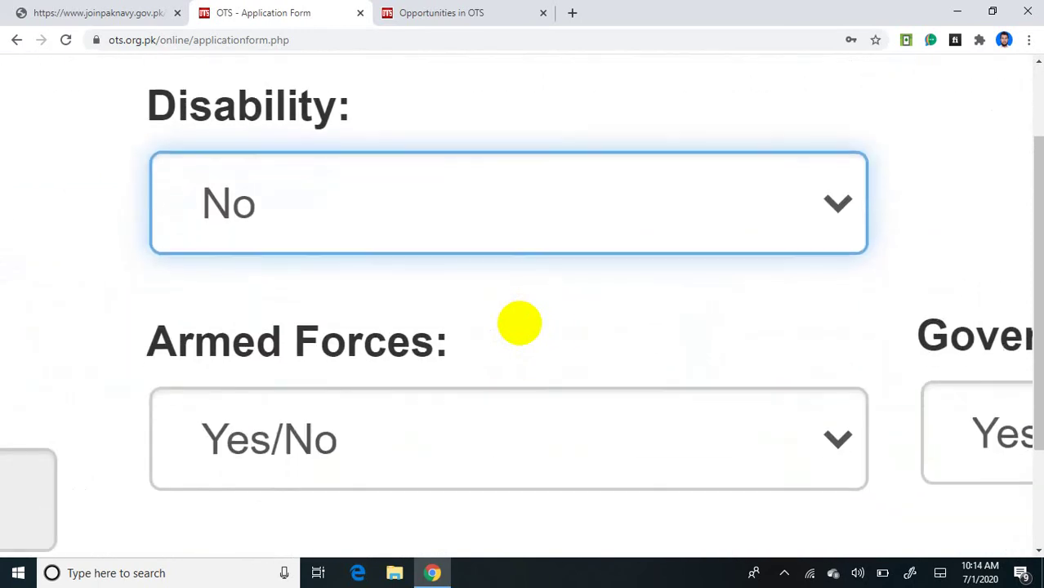
Step: Answer No for the Armed Forces and Government Servant questions
key("Tab")
key("alt+Down")
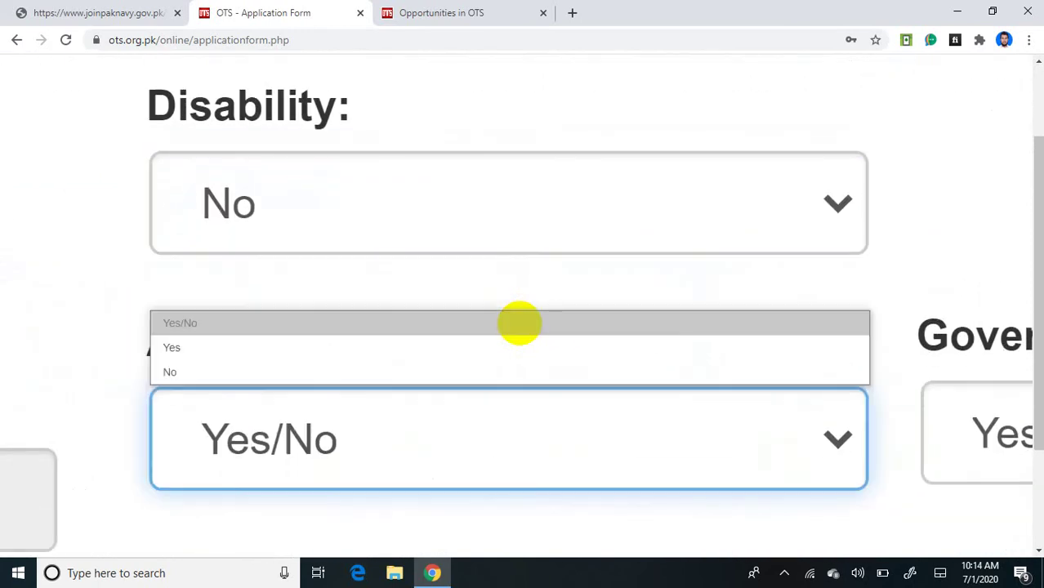
key("Down")
key("Down")
key("Return")
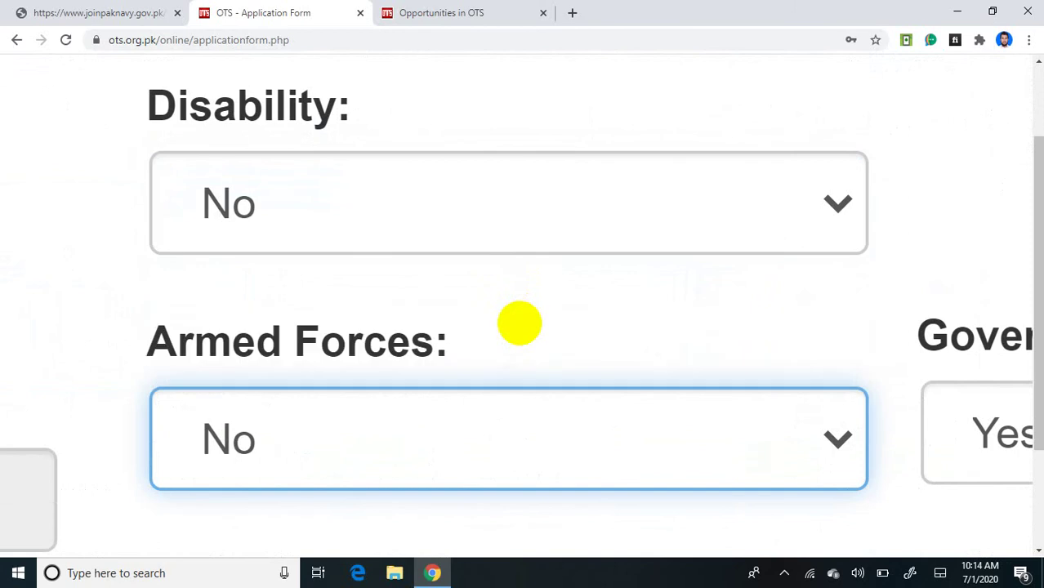
scroll(519, 323, "right", 3)
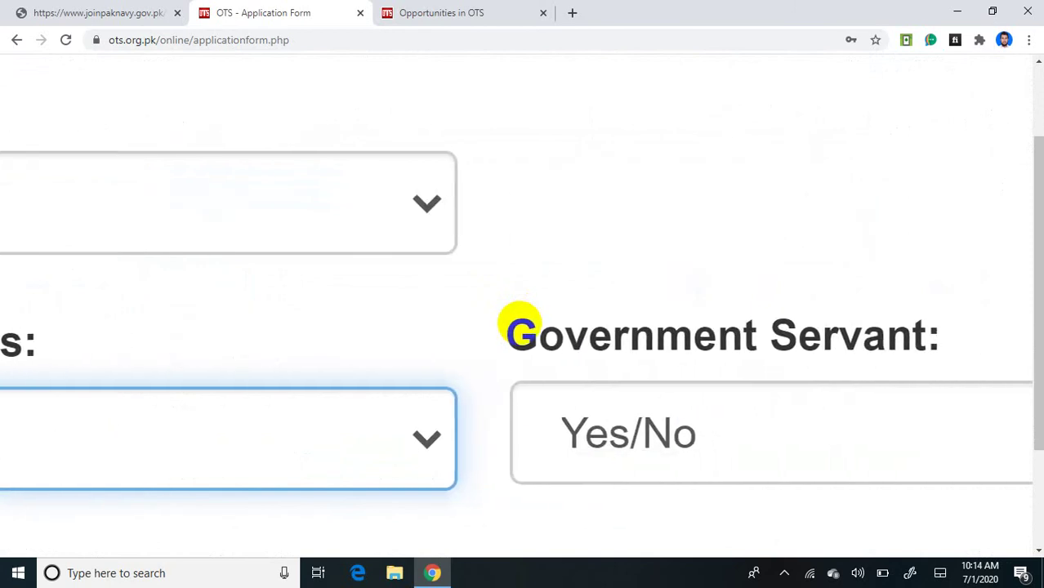
left_click(520, 327)
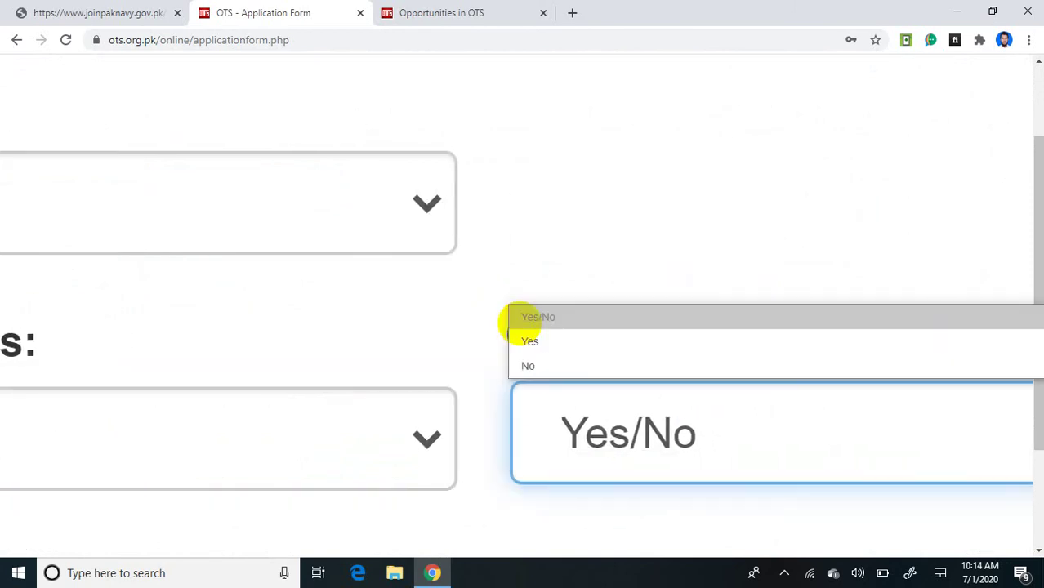
key("Down")
key("Down")
key("Return")
scroll(520, 324, "down", 5)
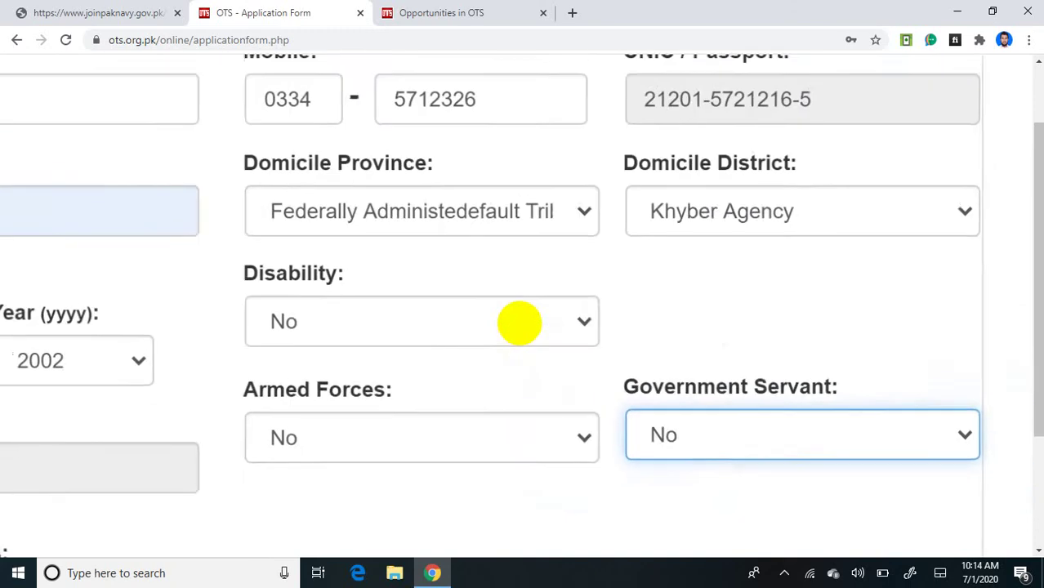
scroll(519, 324, "up", 4)
scroll(519, 323, "down", 5)
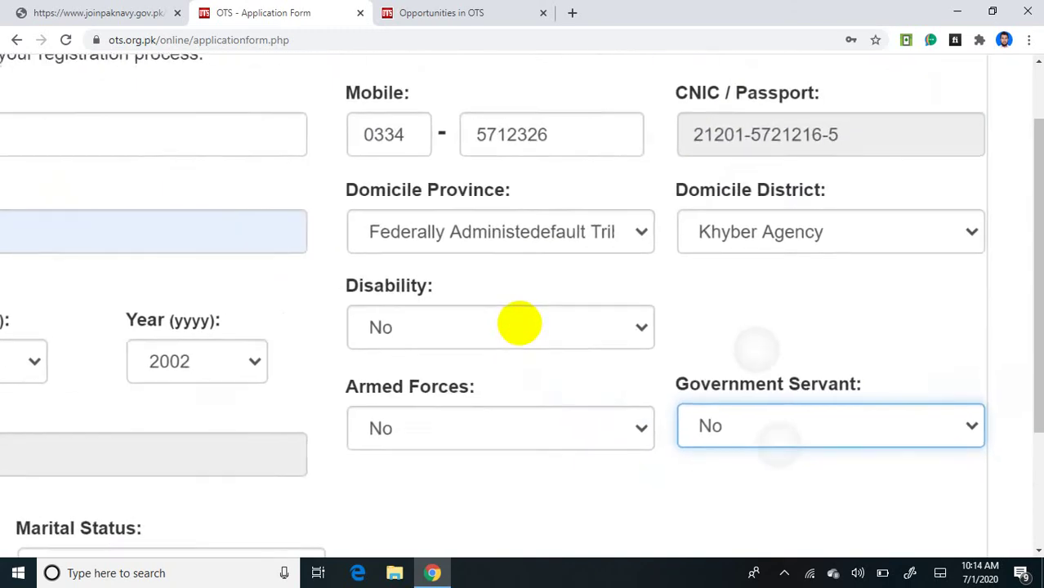
scroll(519, 323, "up", 2)
Step: Set the Religion field to Muslim
scroll(519, 323, "down", 2)
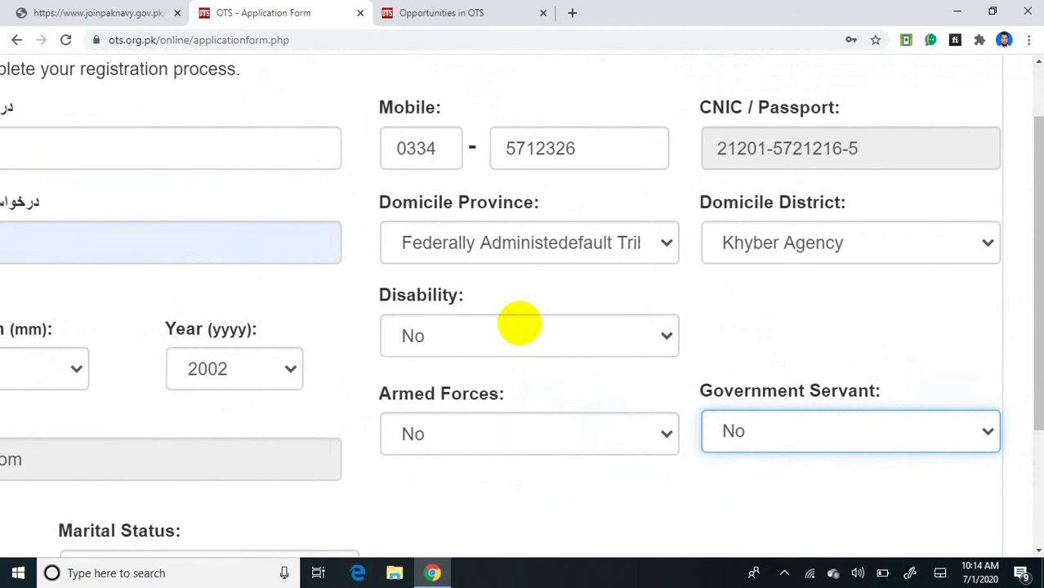
scroll(520, 323, "down", 5)
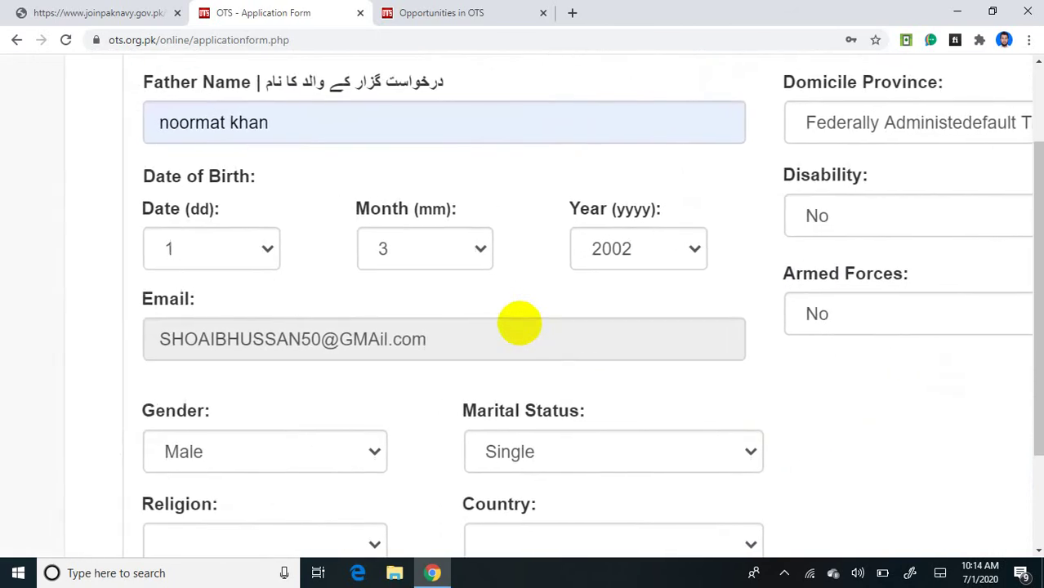
scroll(519, 323, "down", 1)
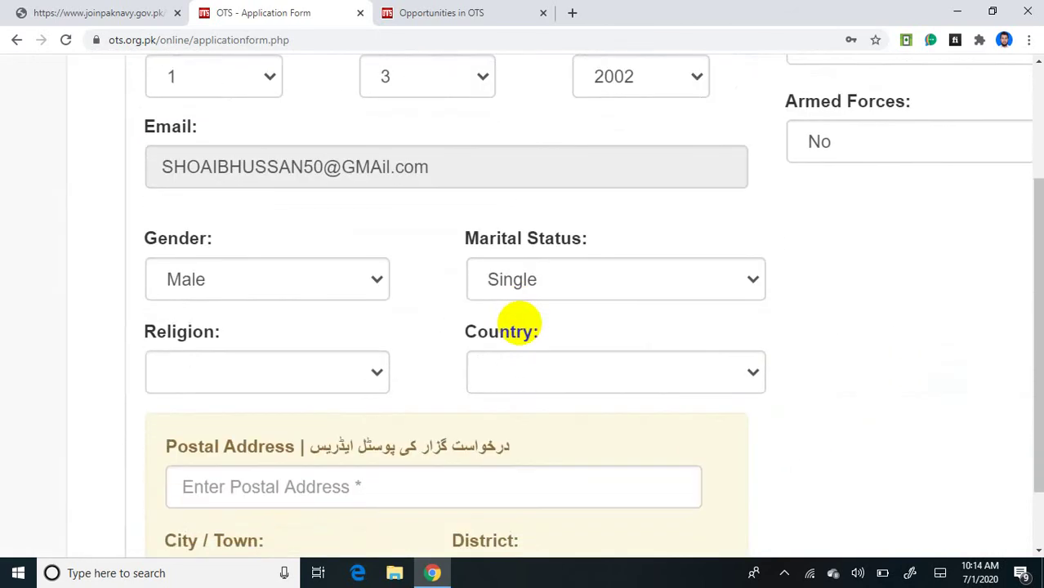
left_click(267, 373)
key("Down")
key("Return")
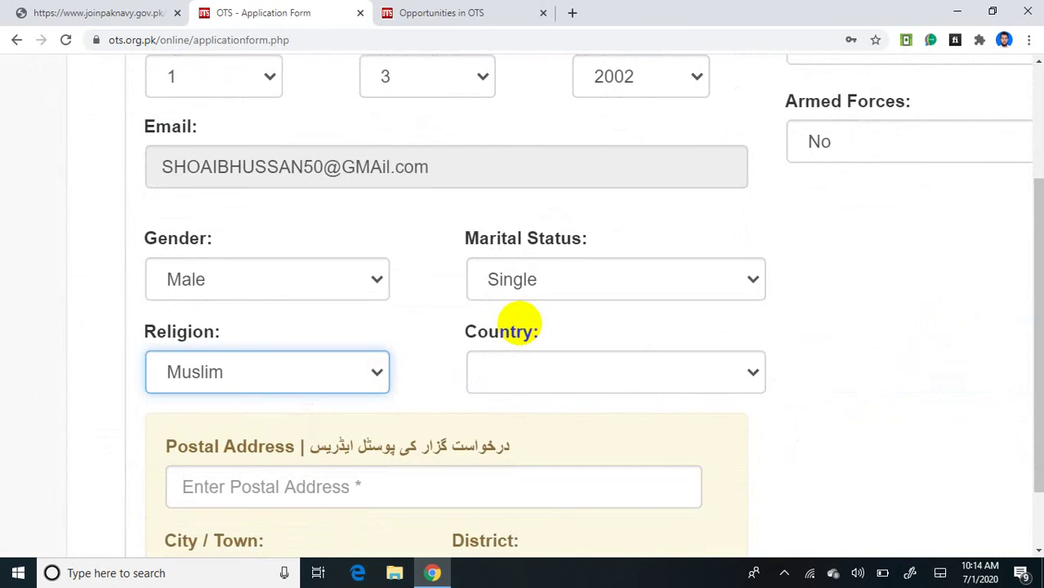
Step: Select Pakistan as the Country
key("Tab")
key("alt+Down")
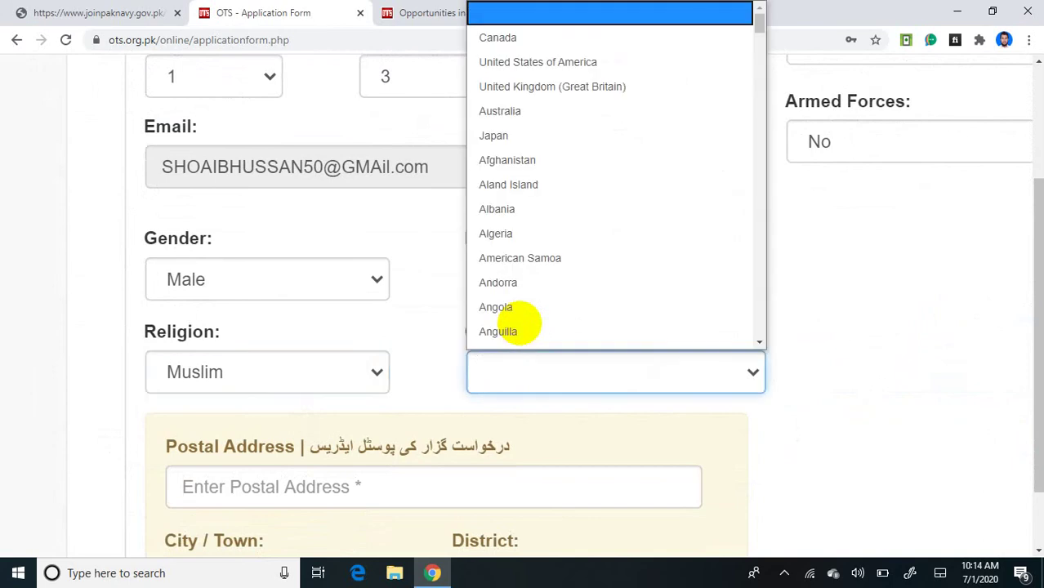
key("p")
key("Return")
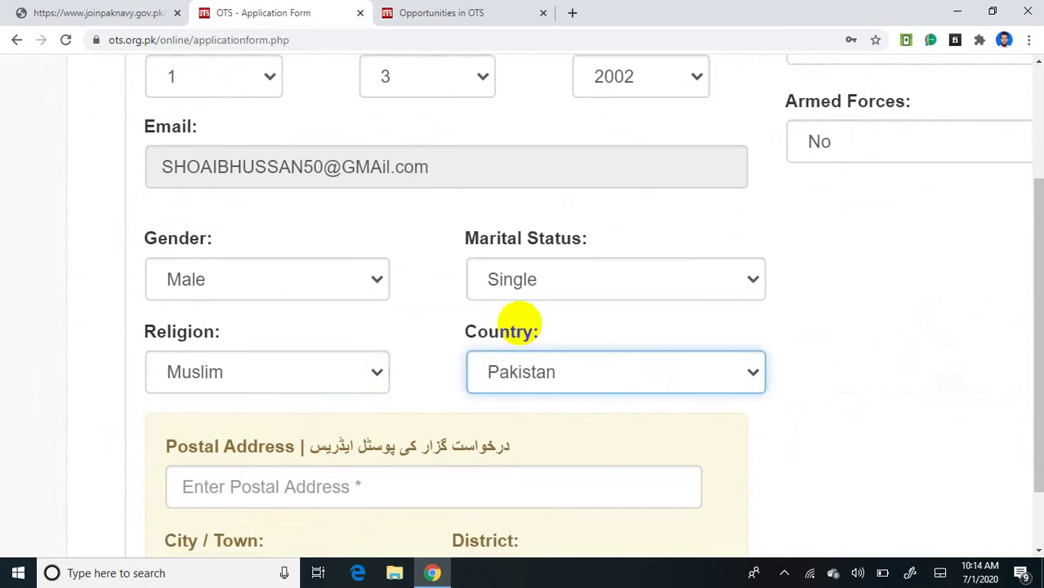
scroll(518, 321, "right", 5)
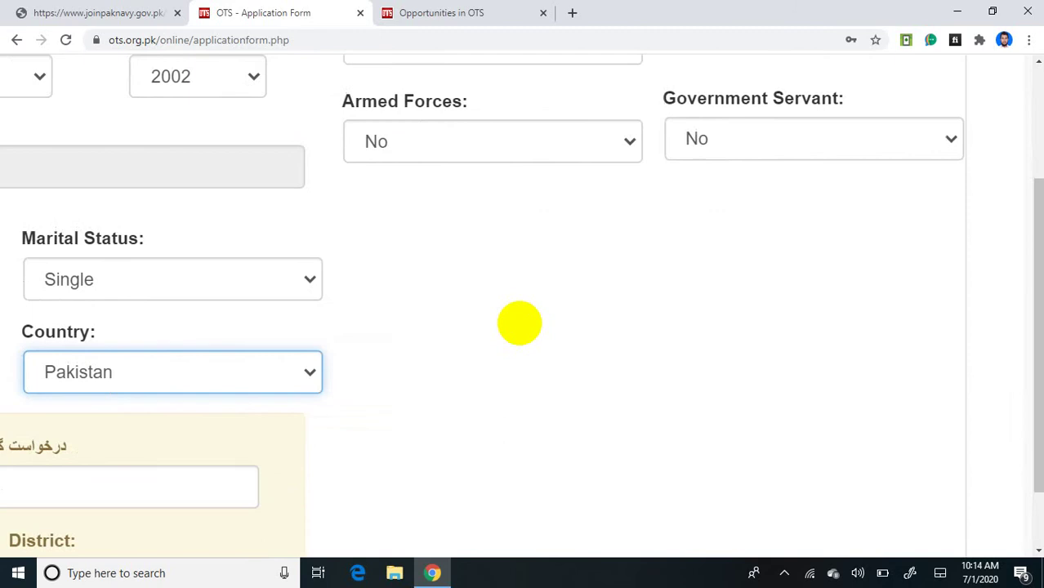
scroll(518, 321, "left", 3)
scroll(517, 321, "left", 3)
scroll(518, 320, "down", 1)
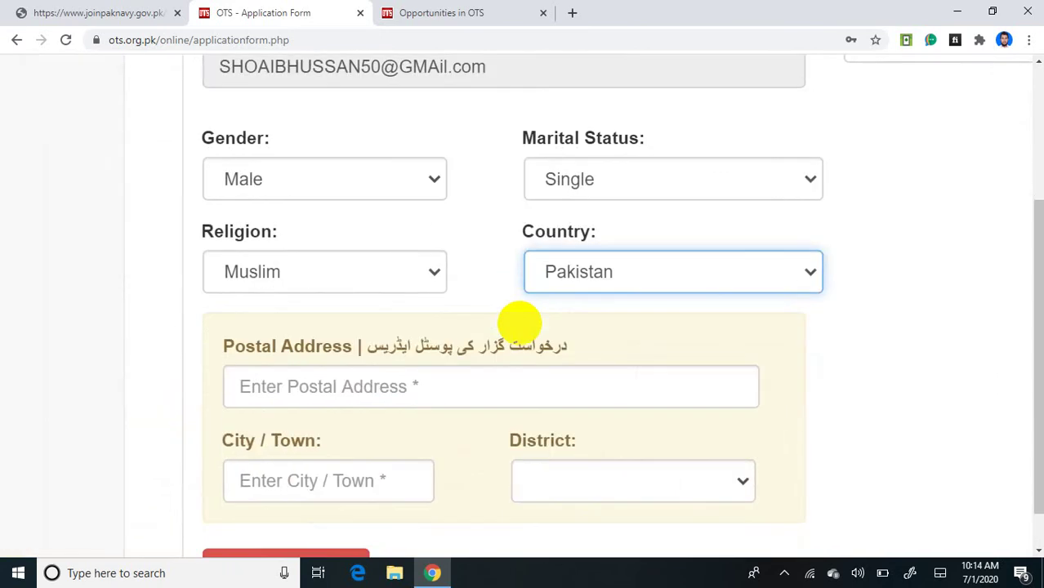
Step: Fill the Postal Address and City/Town from the browser's saved address
left_click(404, 382)
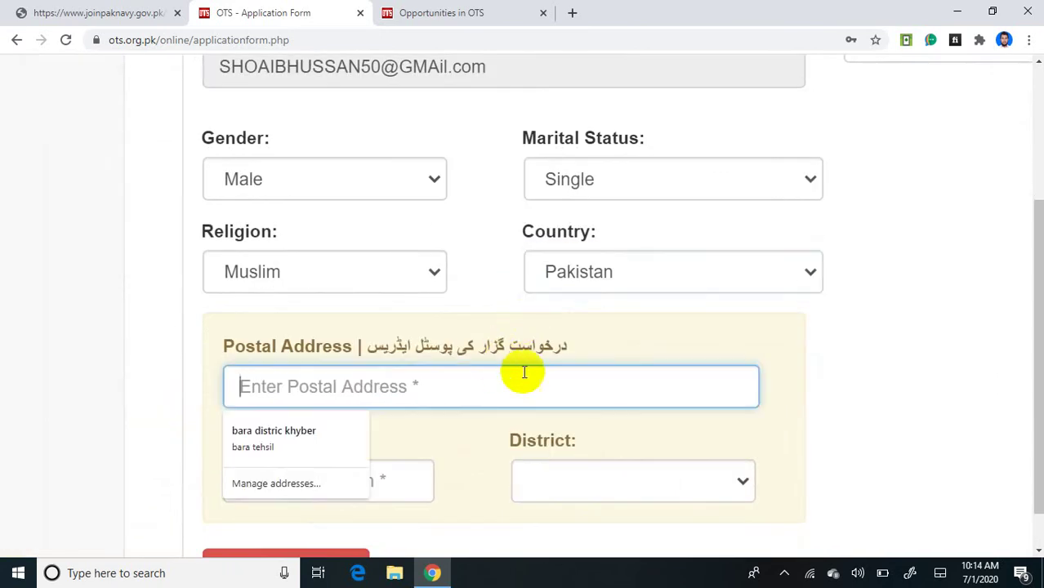
left_click(260, 438)
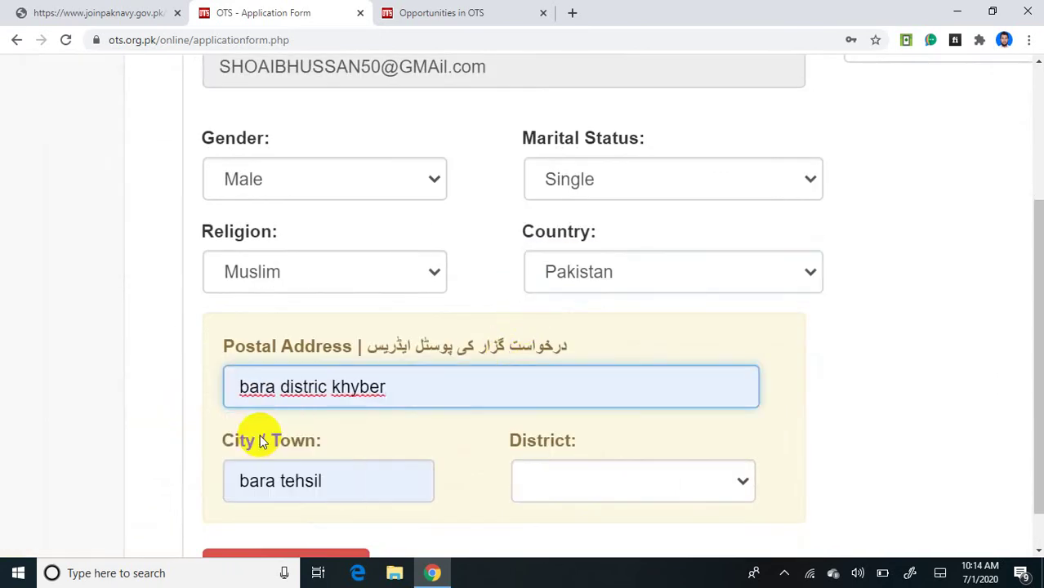
scroll(260, 441, "down", 2)
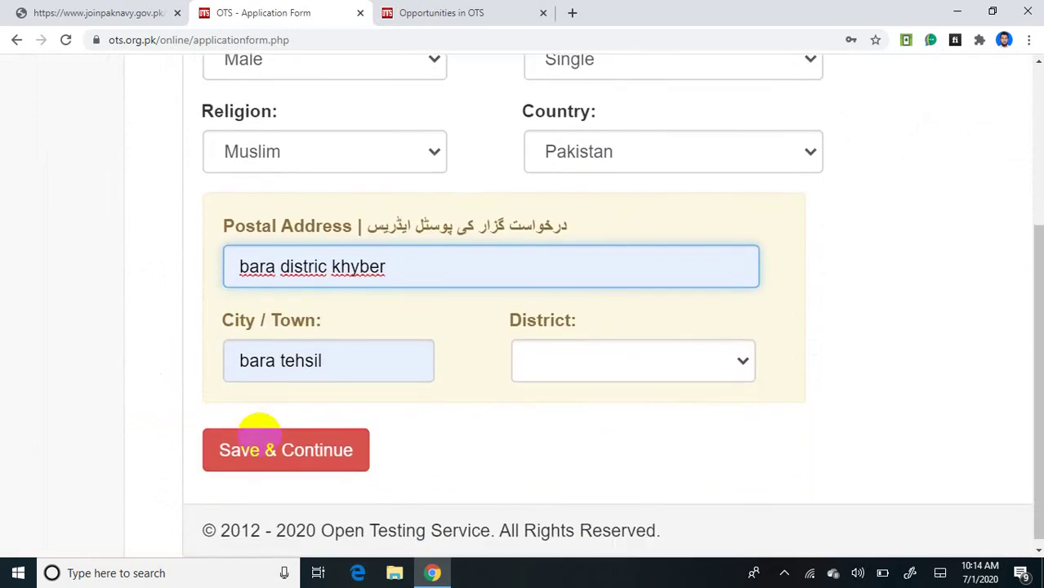
Step: Choose Khyber Agency as the postal District
key("Tab")
key("Tab")
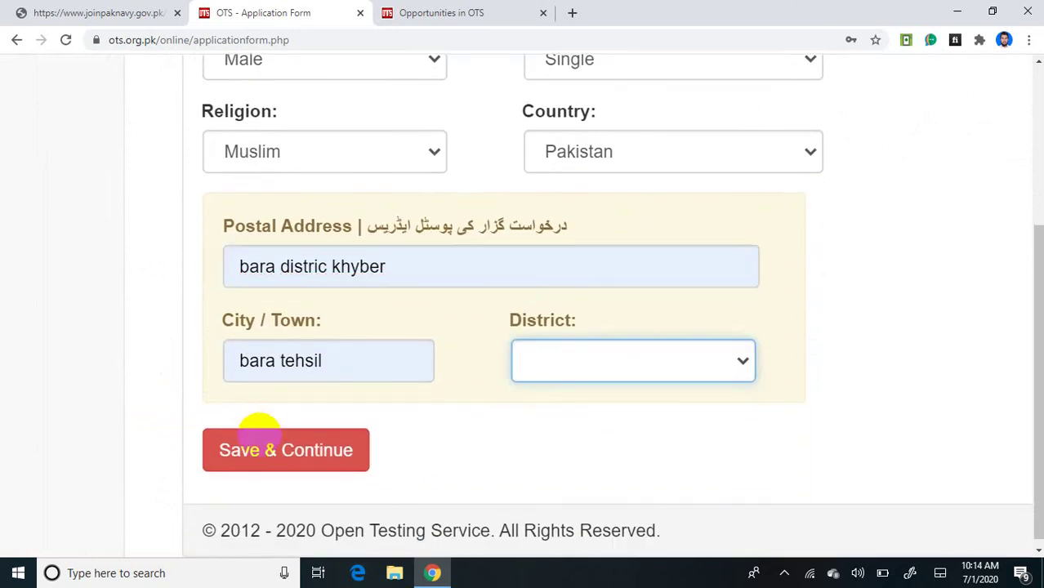
key("alt+Down")
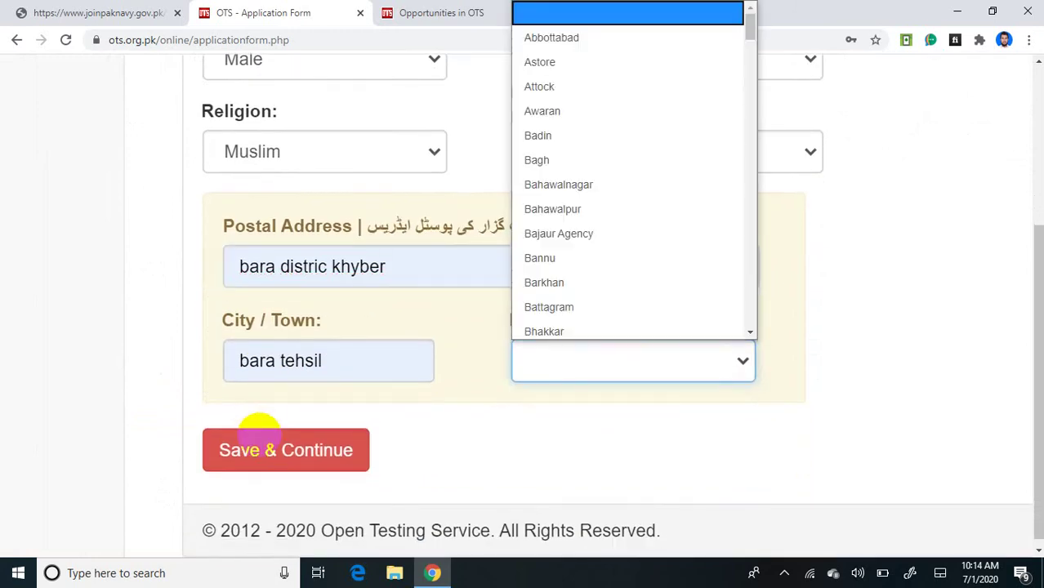
key("k")
key("Down")
key("Down")
key("Down")
key("Down")
key("Down")
key("Down")
key("Down")
key("Down")
key("Down")
key("Down")
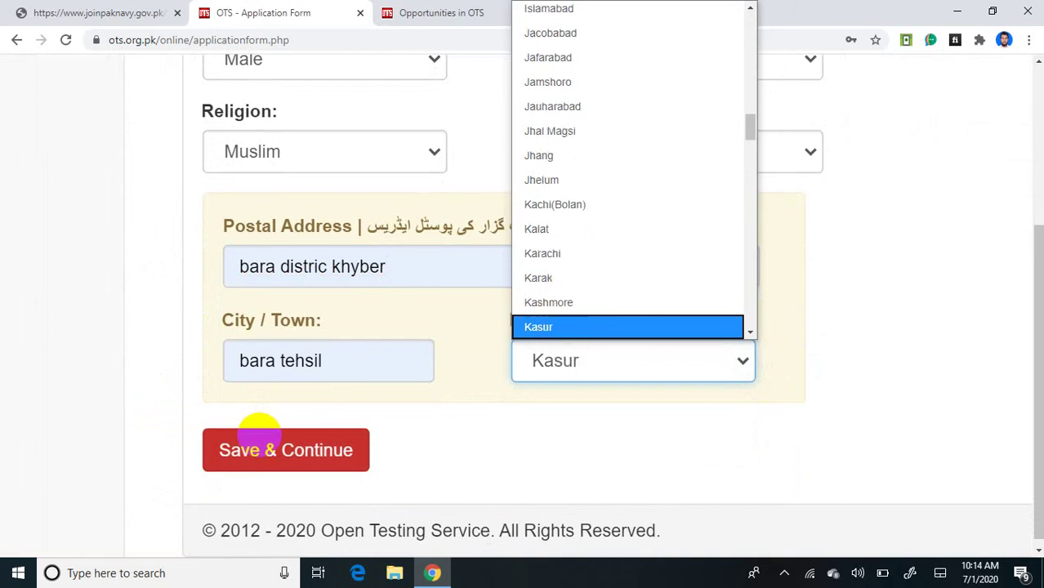
key("Down")
key("Down")
key("Down")
key("Down")
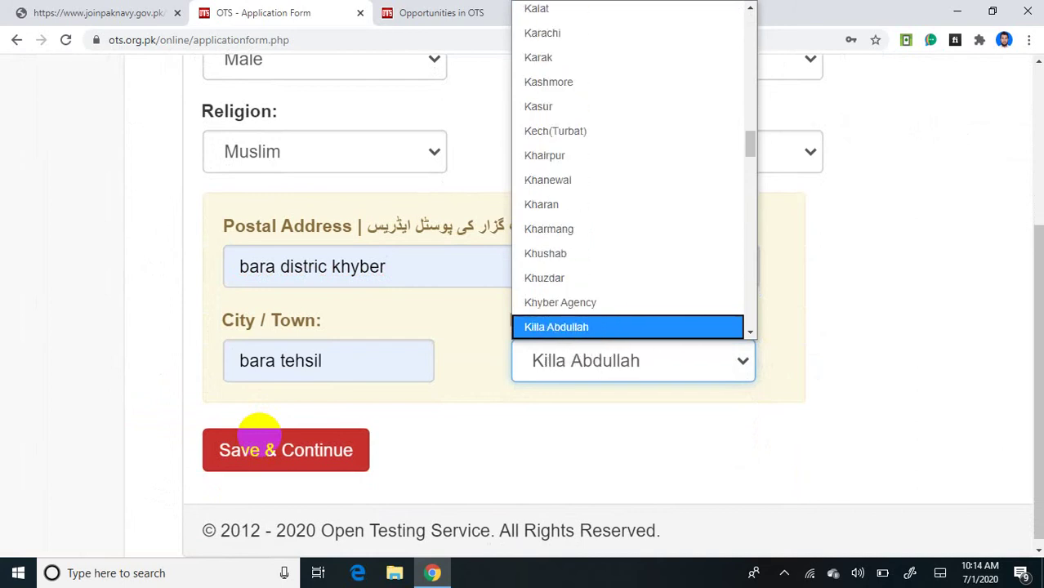
key("Up")
key("Return")
scroll(258, 432, "down", 1)
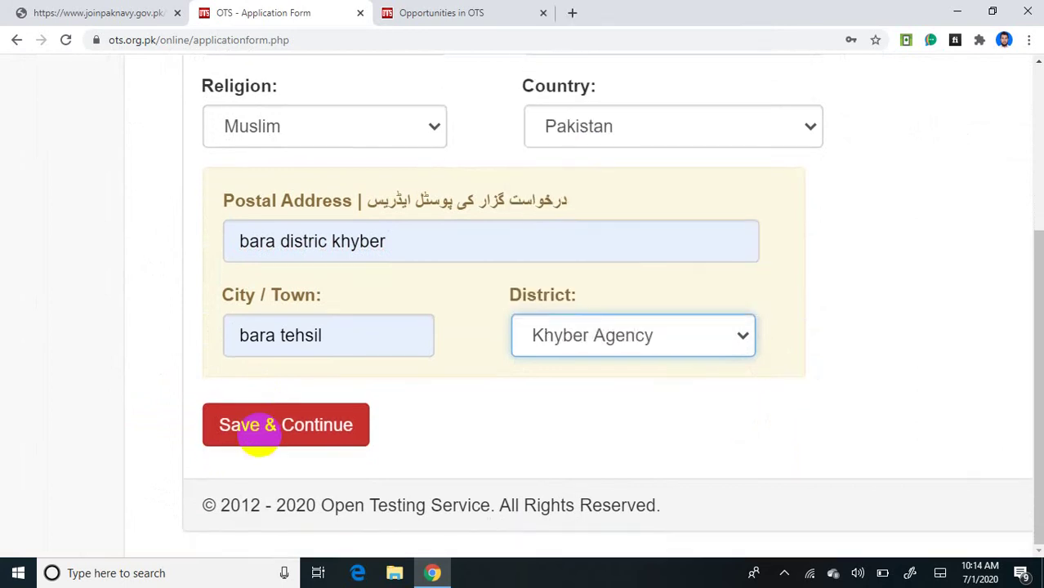
scroll(258, 433, "up", 5)
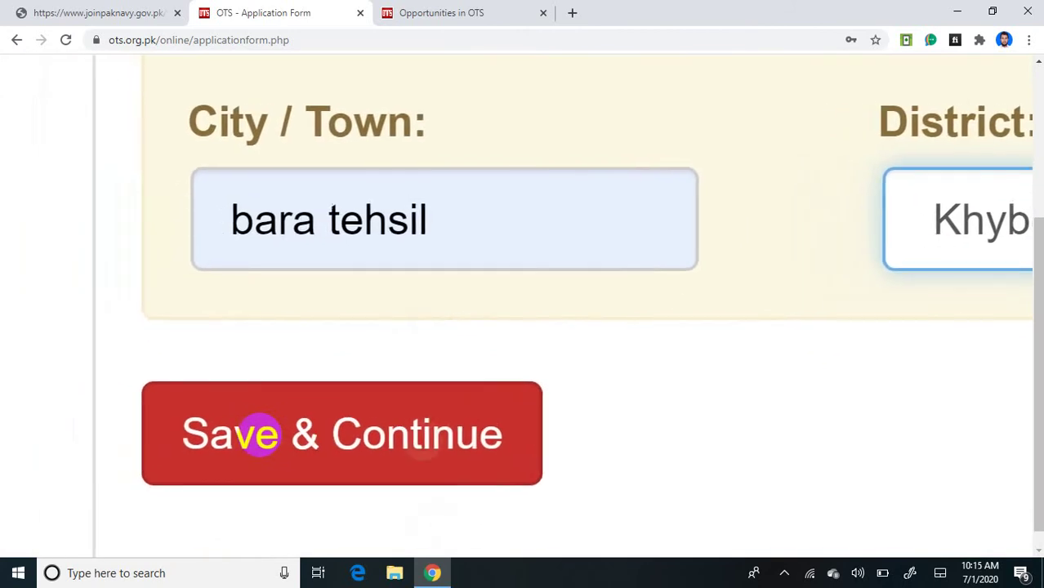
Step: Review the Personal Information form and submit it with Save & Continue
left_click(258, 432)
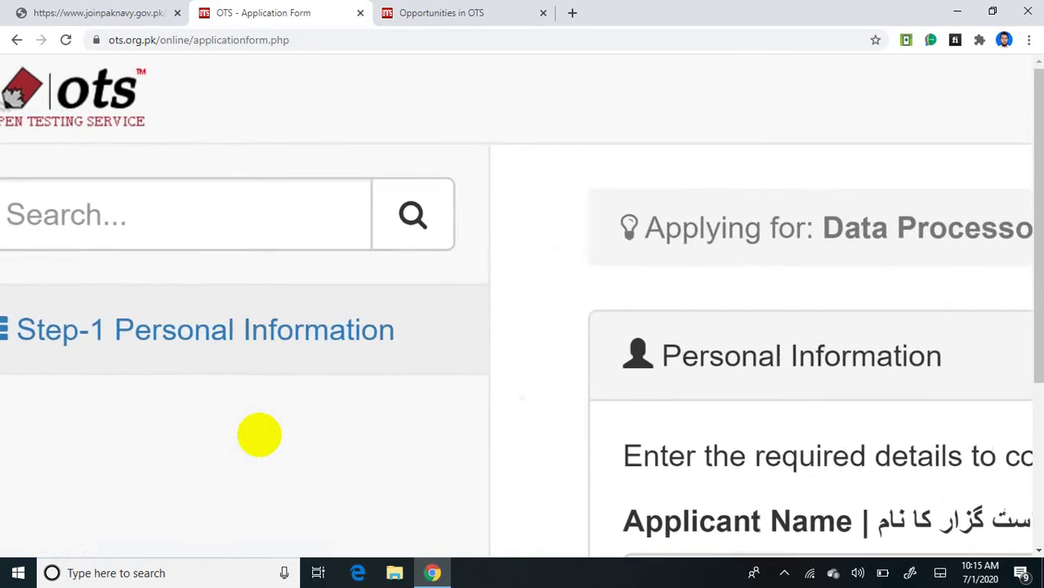
scroll(259, 434, "up", 1)
scroll(259, 435, "left", 2)
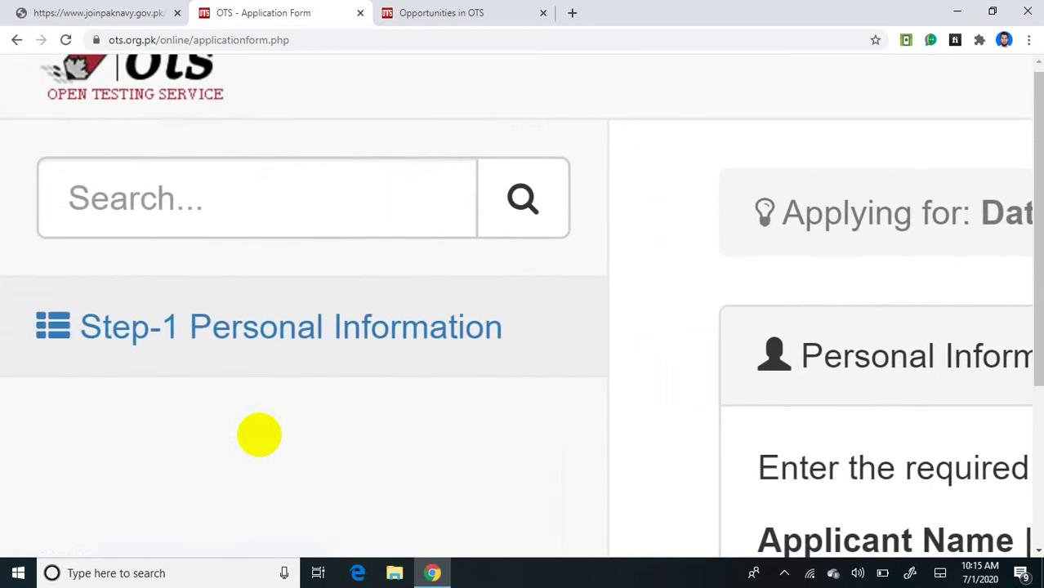
scroll(259, 434, "down", 2)
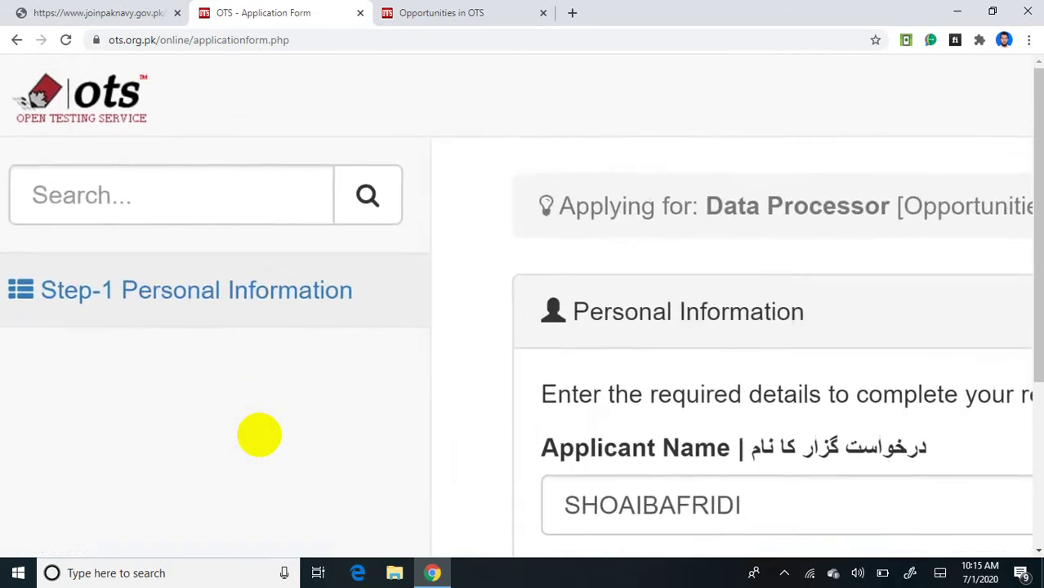
scroll(258, 435, "up", 3)
scroll(259, 434, "right", 5)
scroll(259, 434, "up", 1)
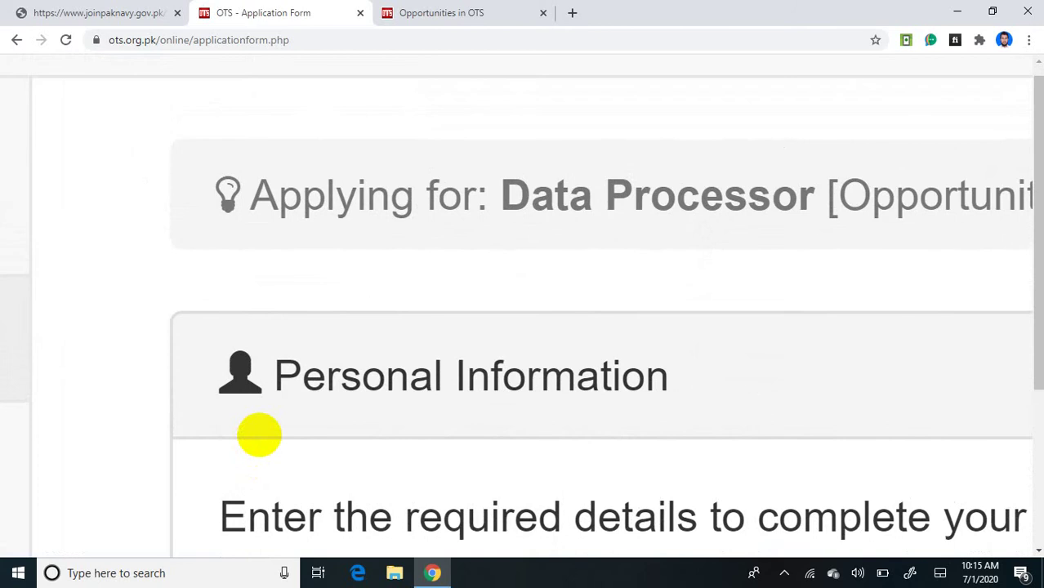
scroll(259, 434, "right", 5)
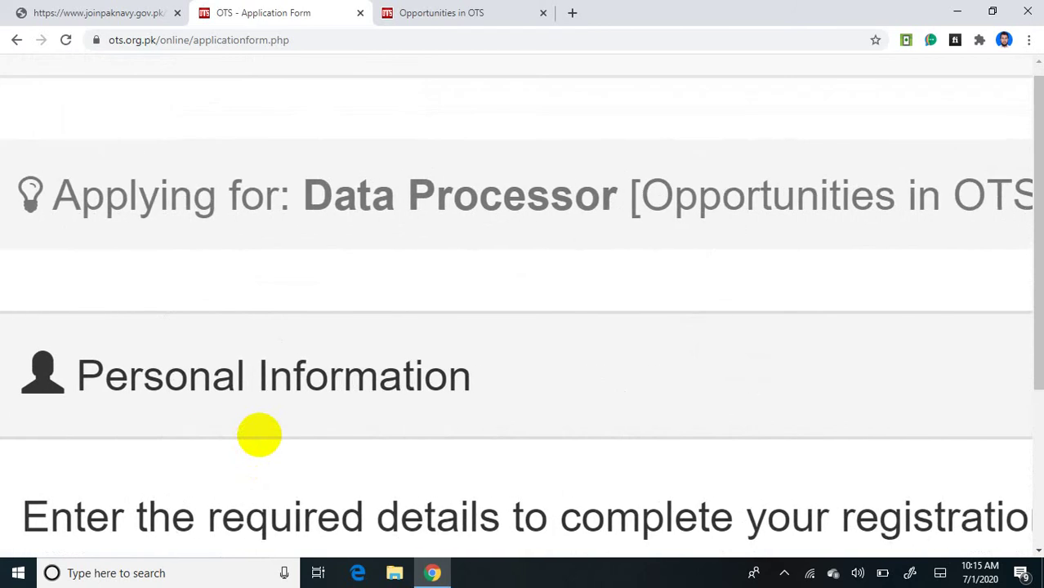
scroll(259, 434, "down", 2)
scroll(259, 434, "down", 1)
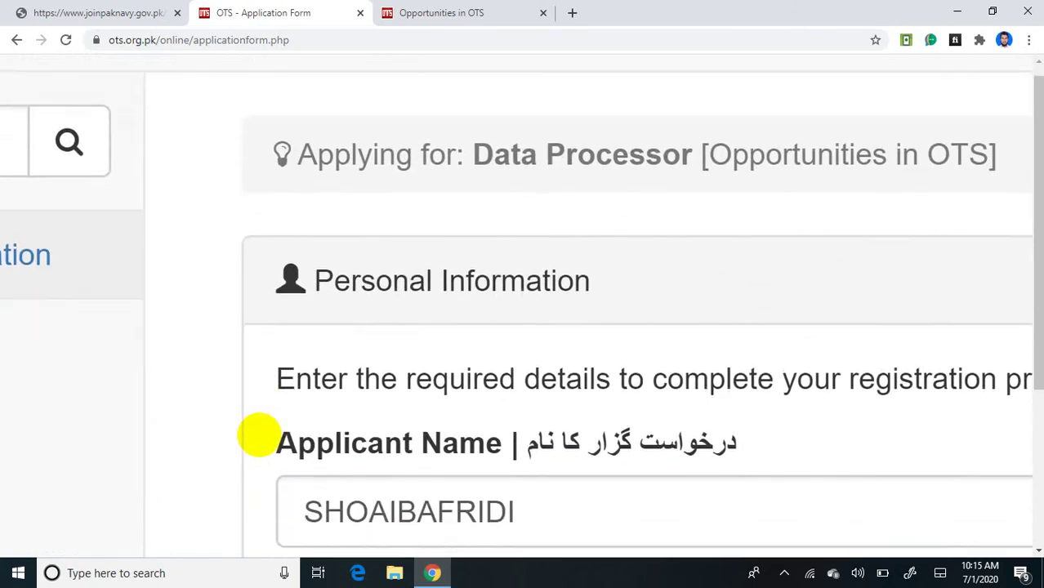
scroll(259, 435, "down", 1)
scroll(259, 435, "down", 1)
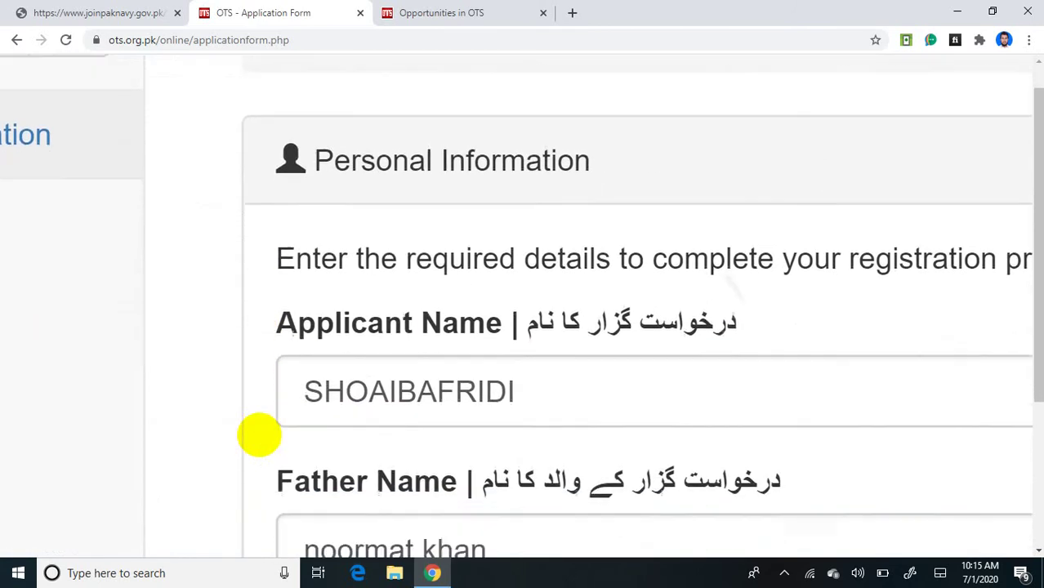
scroll(259, 434, "down", 3)
scroll(259, 434, "down", 2)
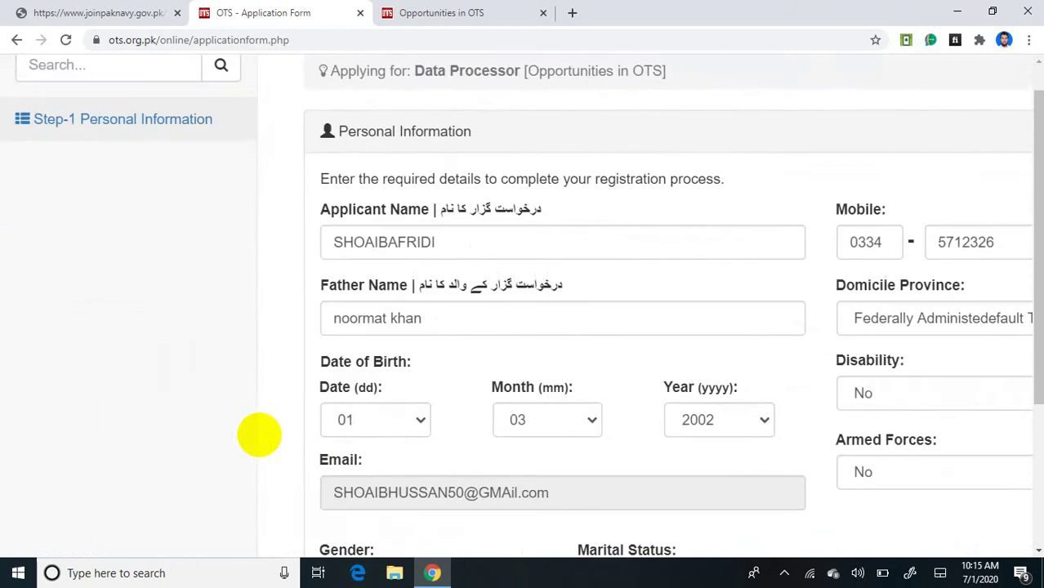
scroll(259, 435, "right", 3)
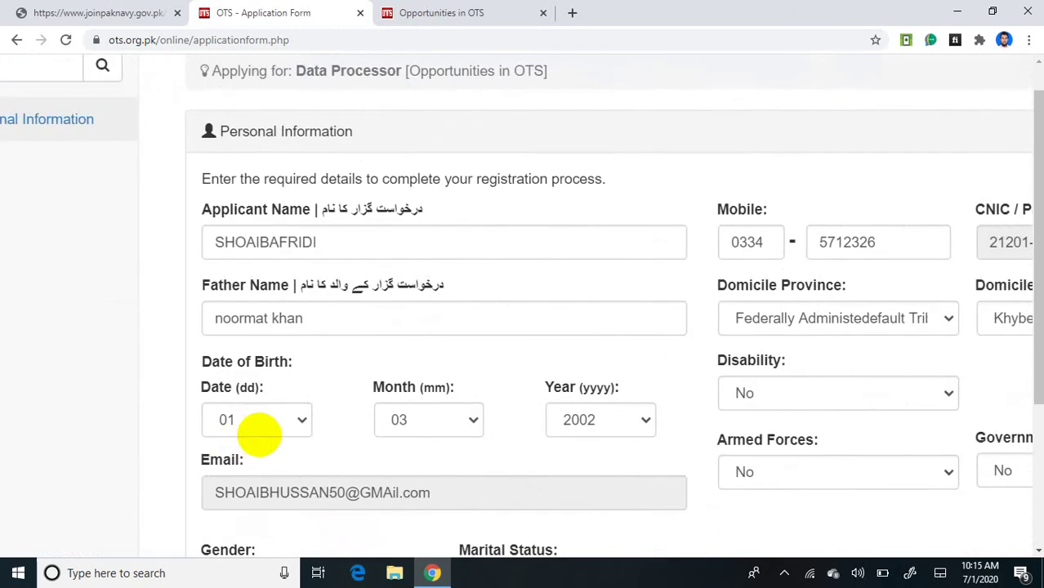
scroll(259, 434, "down", 3)
scroll(259, 433, "down", 1)
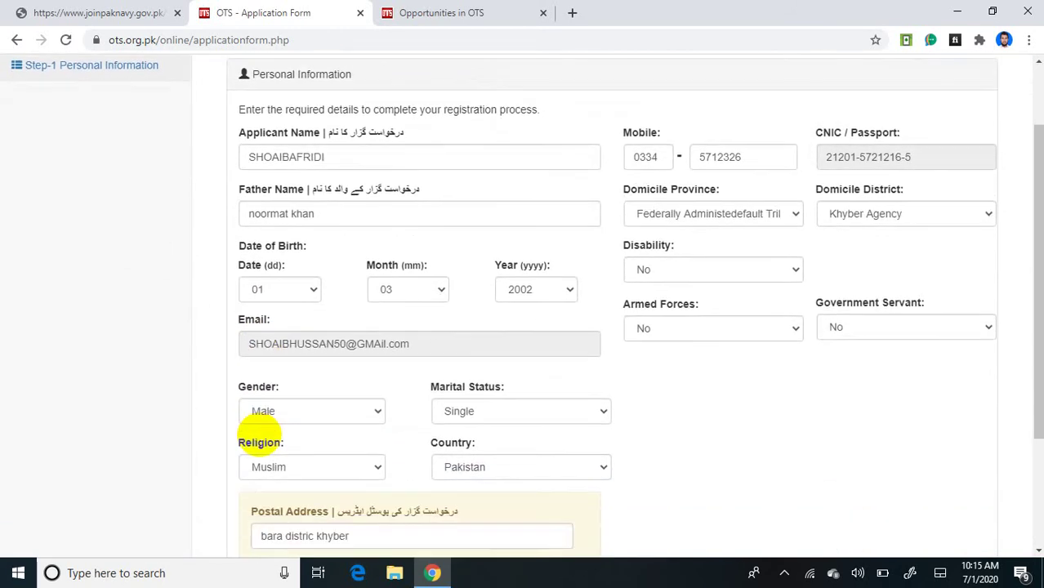
scroll(259, 434, "up", 5)
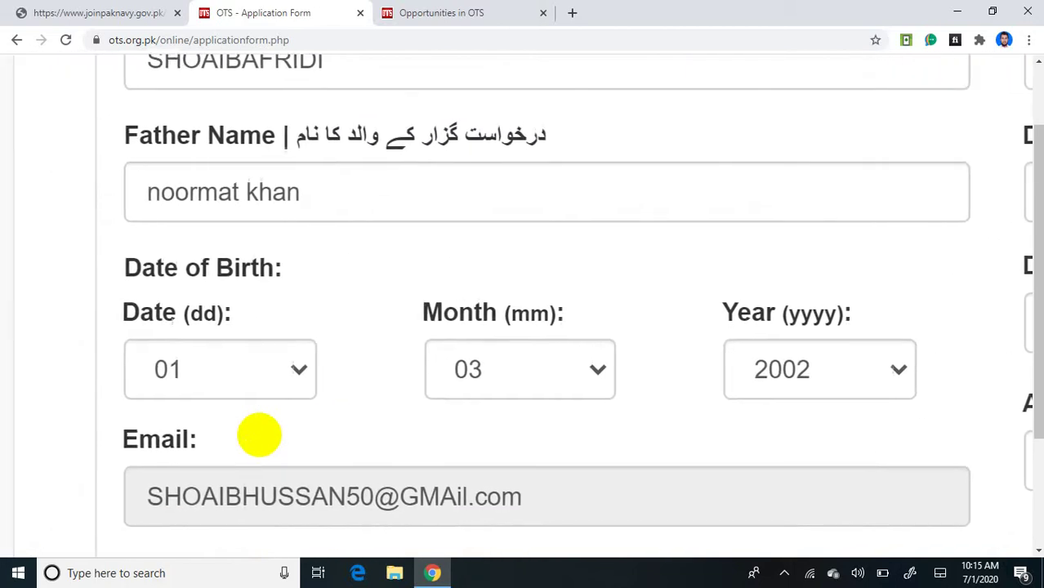
scroll(259, 434, "down", 4)
scroll(259, 434, "down", 4)
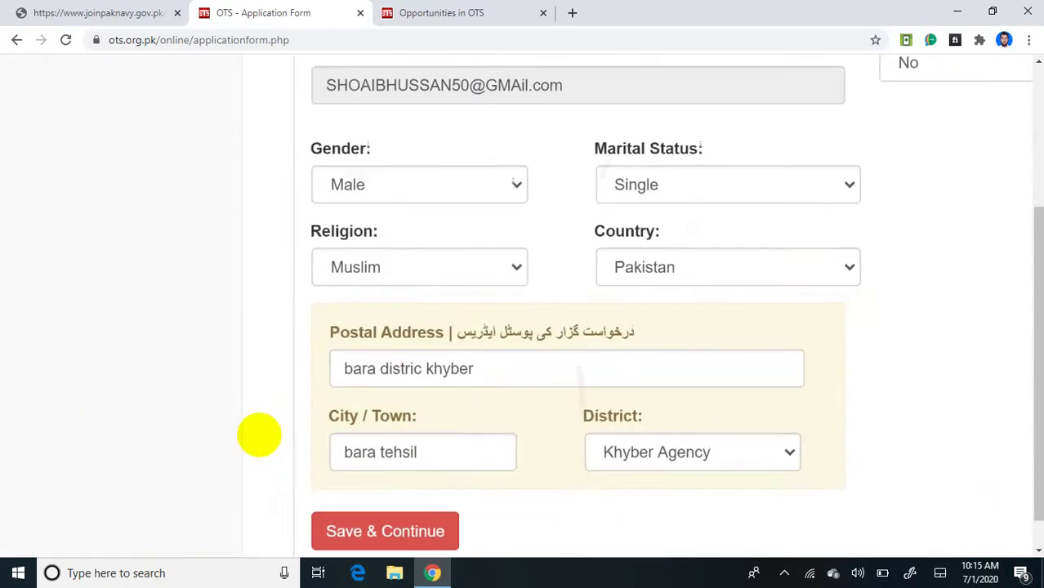
scroll(259, 435, "down", 2)
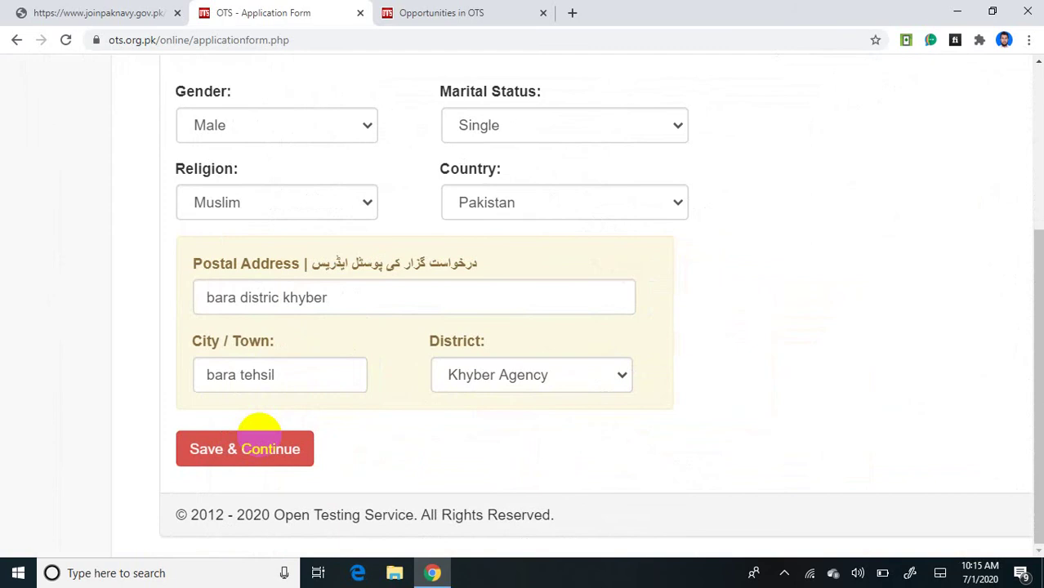
left_click(259, 434)
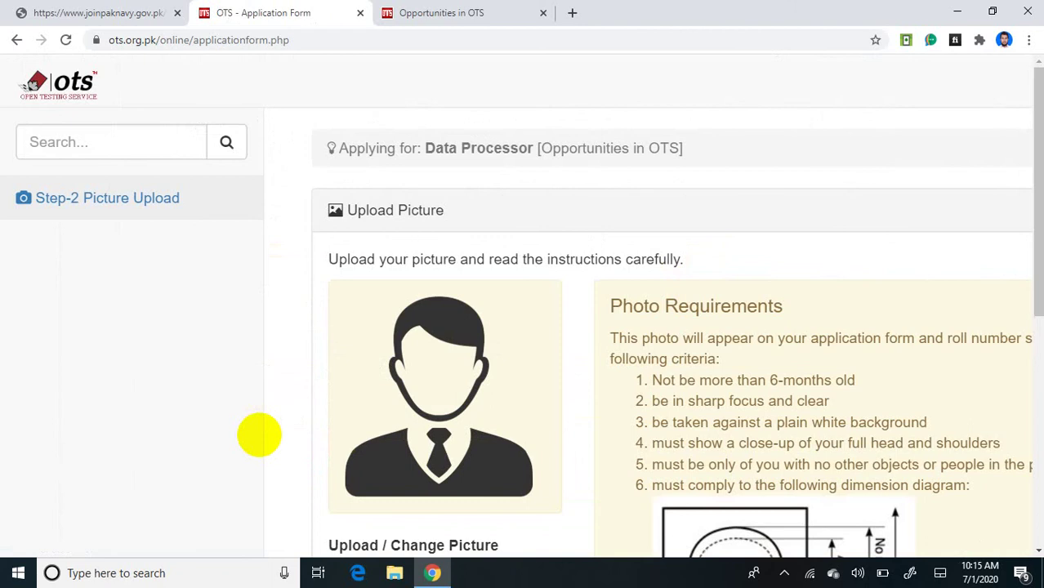
Step: Use Choose File on the Picture Upload page to bring up the Open dialog
scroll(259, 435, "down", 1)
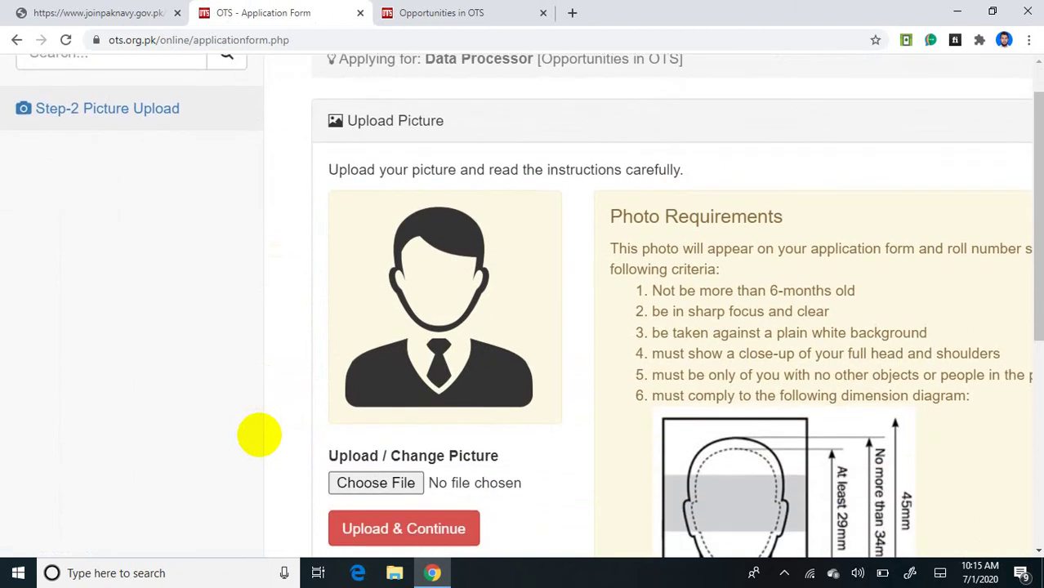
scroll(259, 435, "up", 5)
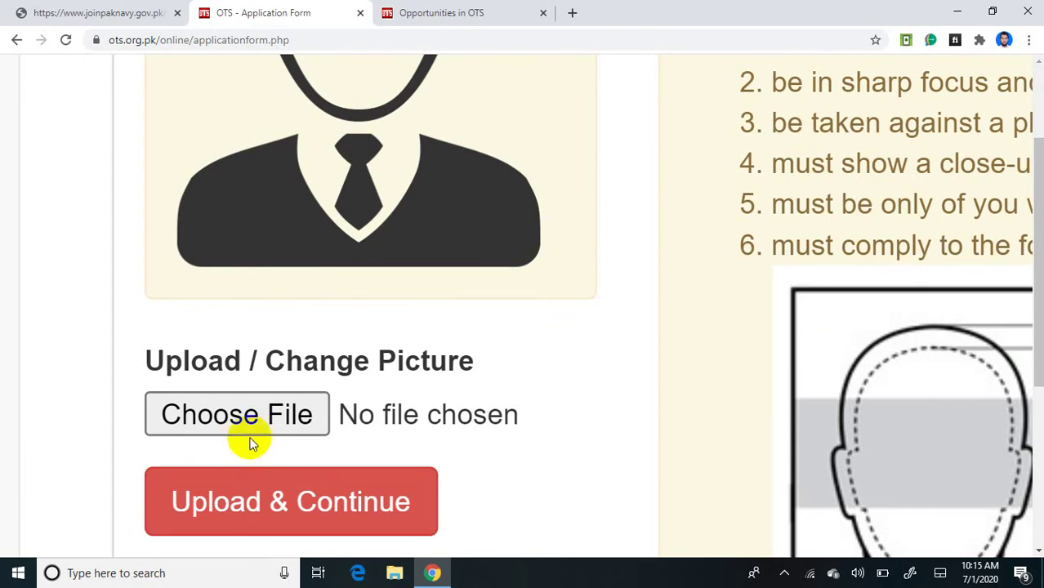
left_click(252, 423)
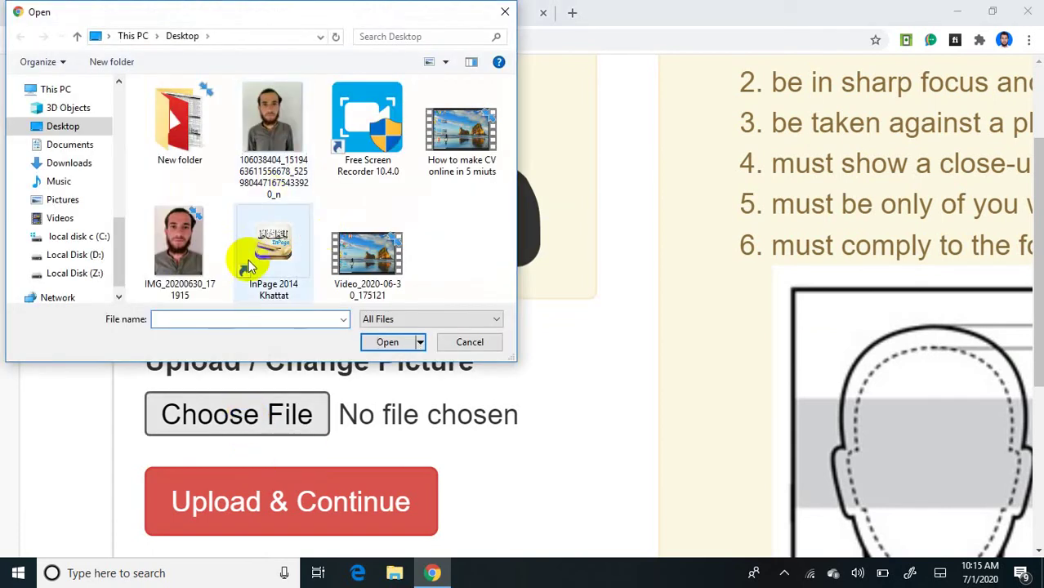
Step: Pick DSC_0005 copy.jpg from This PC > 3D Objects in the Open dialog
left_click(367, 254)
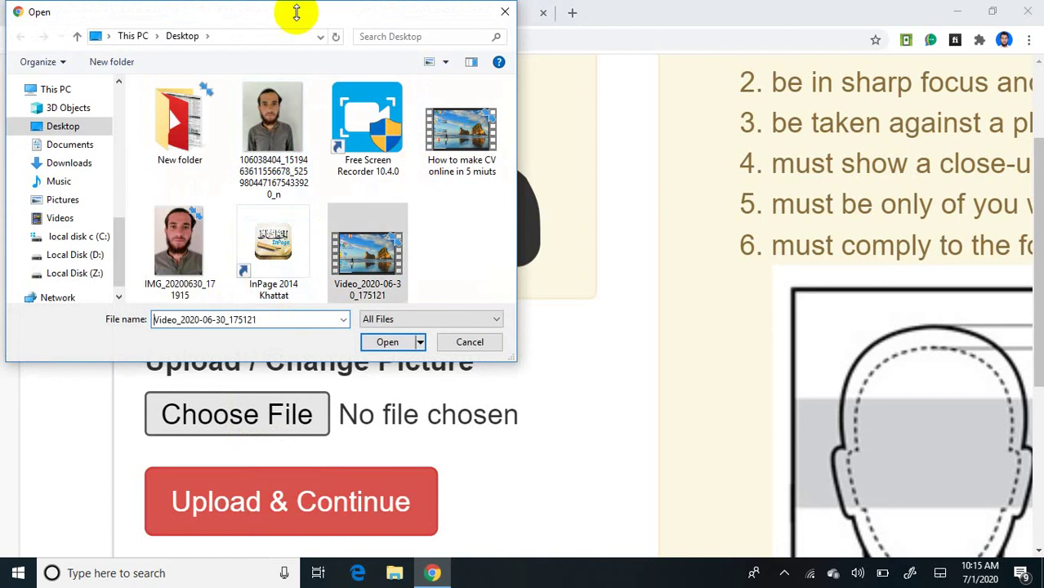
left_click(57, 90)
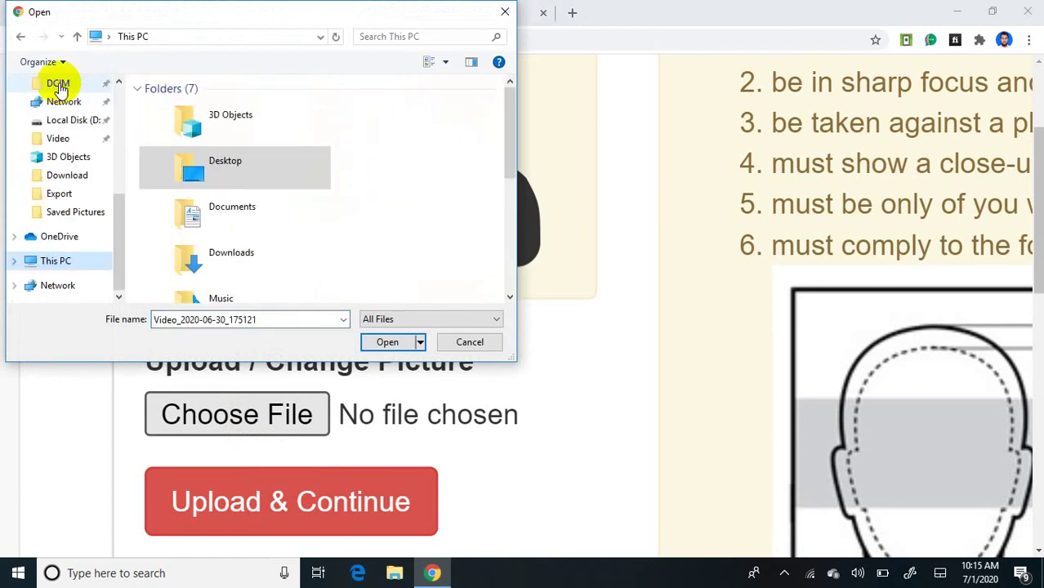
double_click(234, 118)
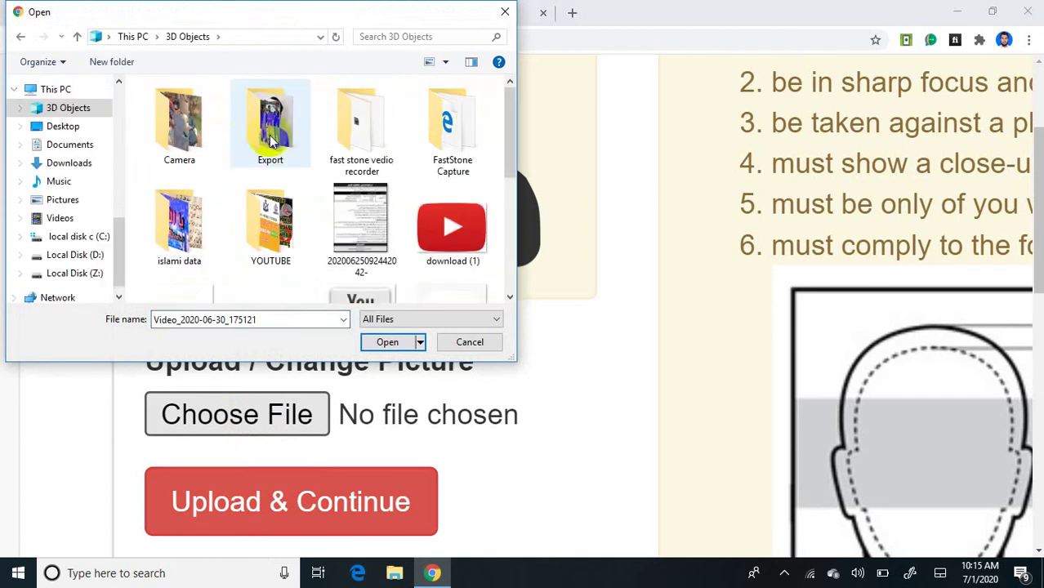
scroll(277, 212, "down", 2)
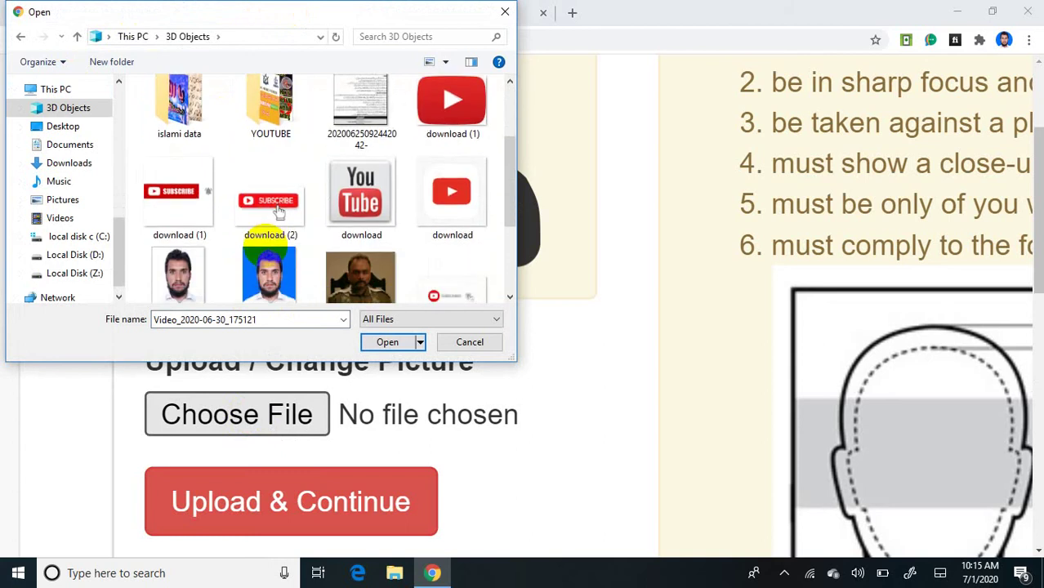
scroll(269, 237, "down", 1)
double_click(265, 229)
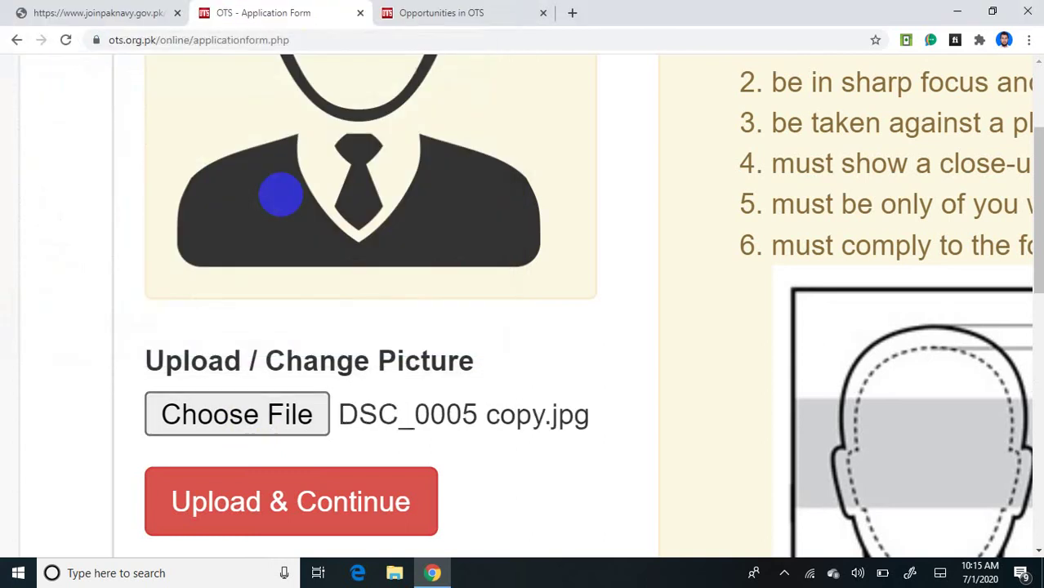
Step: Submit the chosen photo with Upload & Continue
scroll(280, 195, "down", 3)
scroll(281, 194, "up", 1)
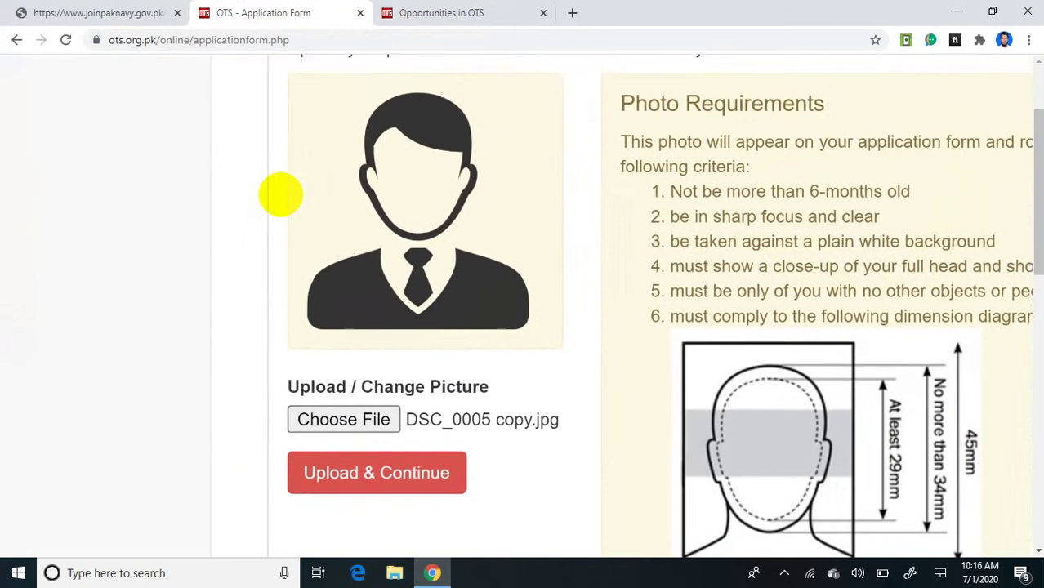
scroll(280, 194, "down", 2)
scroll(280, 195, "down", 1)
scroll(280, 195, "up", 4)
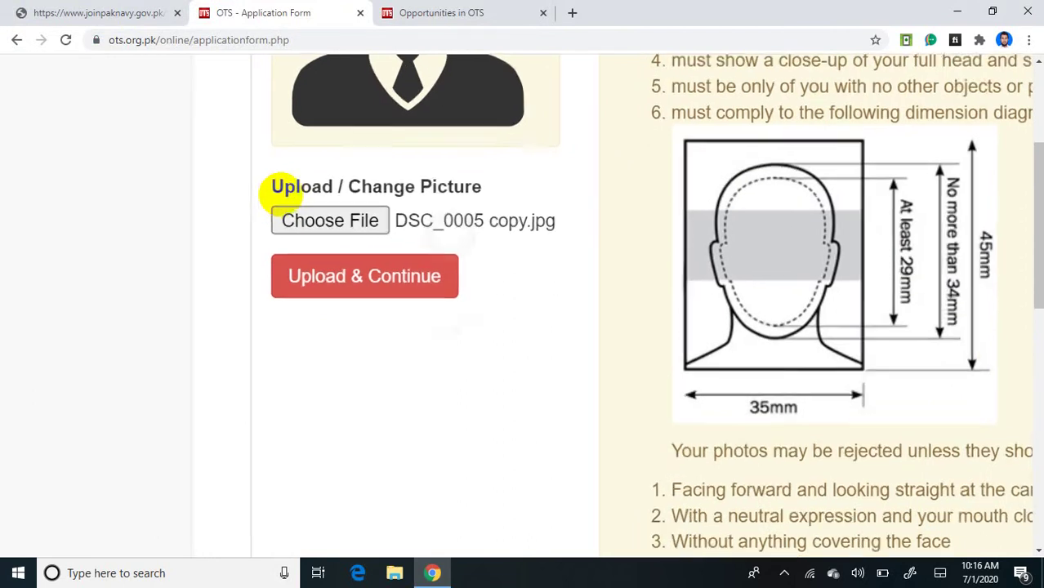
right_click(278, 193)
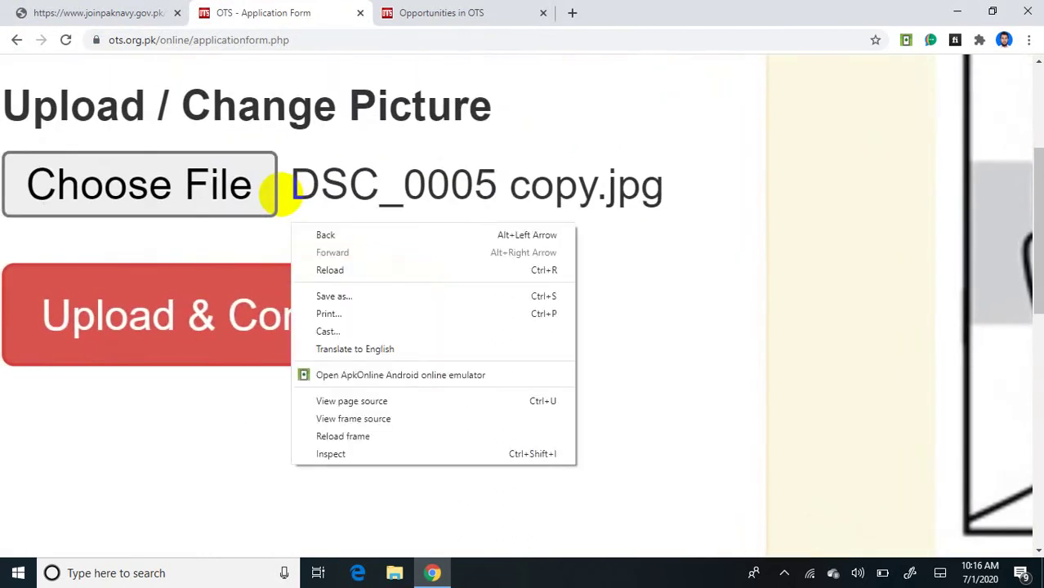
left_click(167, 315)
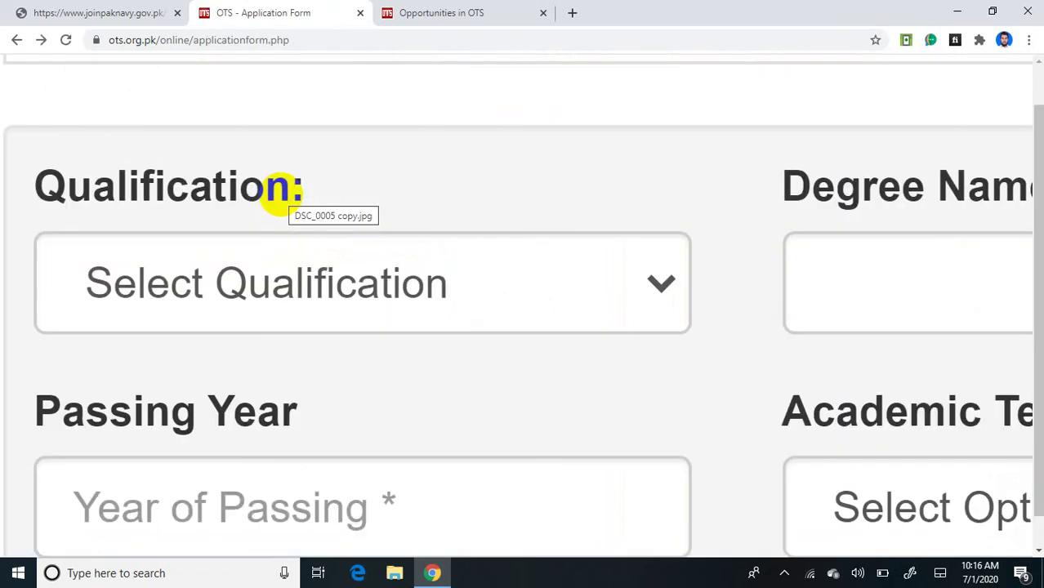
Step: Look over the empty Academic Information form and expand the Qualification dropdown
scroll(281, 194, "down", 5)
scroll(281, 195, "up", 3)
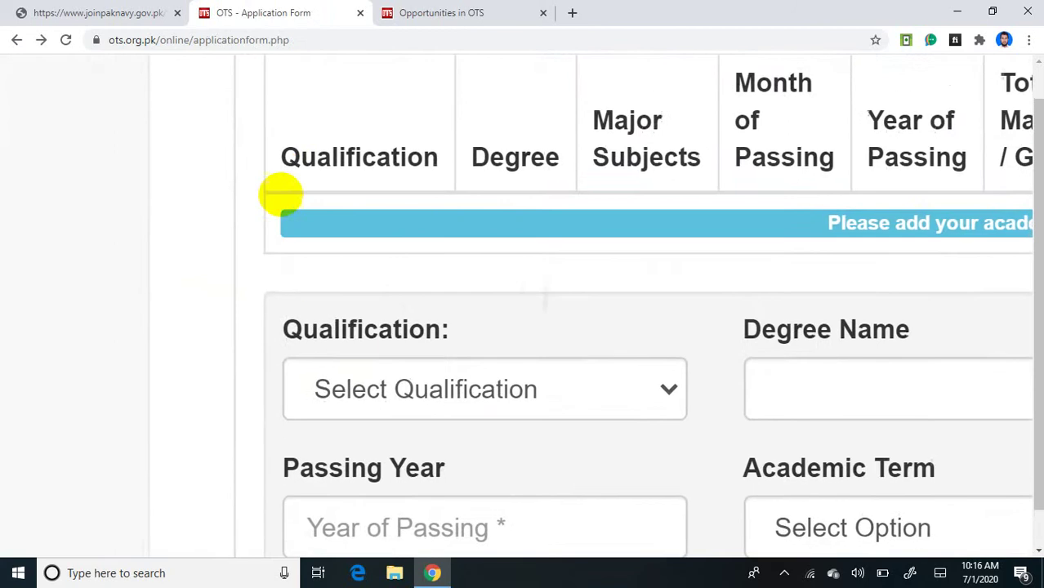
scroll(281, 195, "up", 3)
scroll(281, 195, "left", 4)
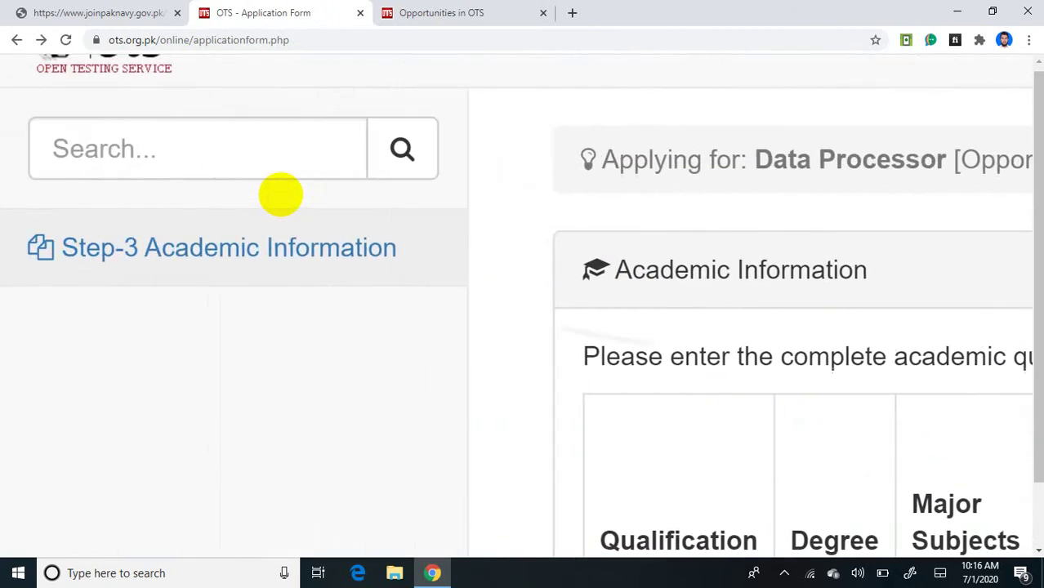
scroll(281, 195, "right", 1)
scroll(280, 194, "up", 3)
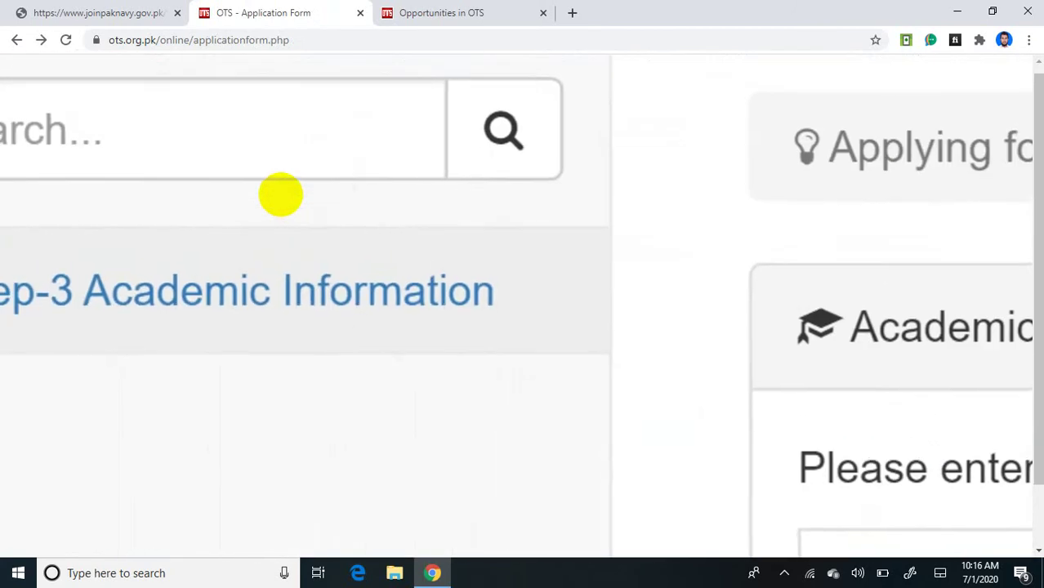
scroll(280, 195, "down", 3)
scroll(281, 195, "down", 3)
scroll(281, 194, "right", 5)
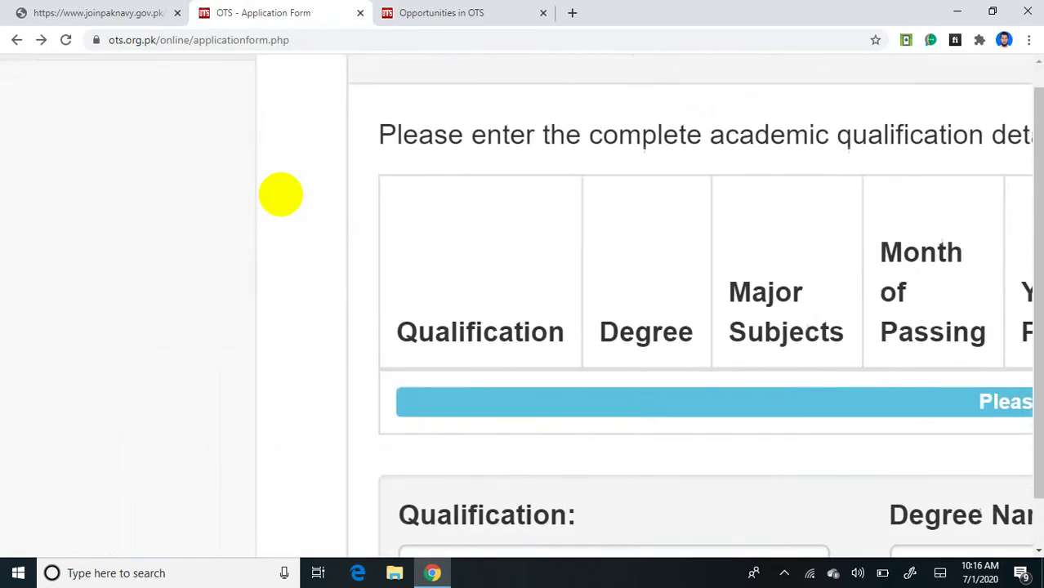
scroll(281, 194, "up", 3)
scroll(281, 195, "down", 5)
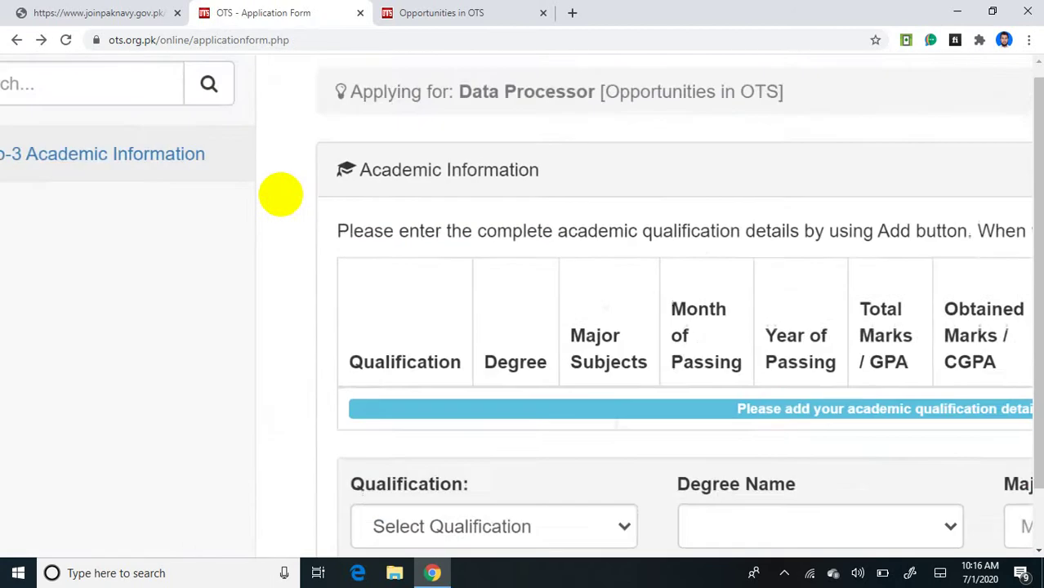
scroll(281, 194, "right", 2)
scroll(281, 194, "up", 4)
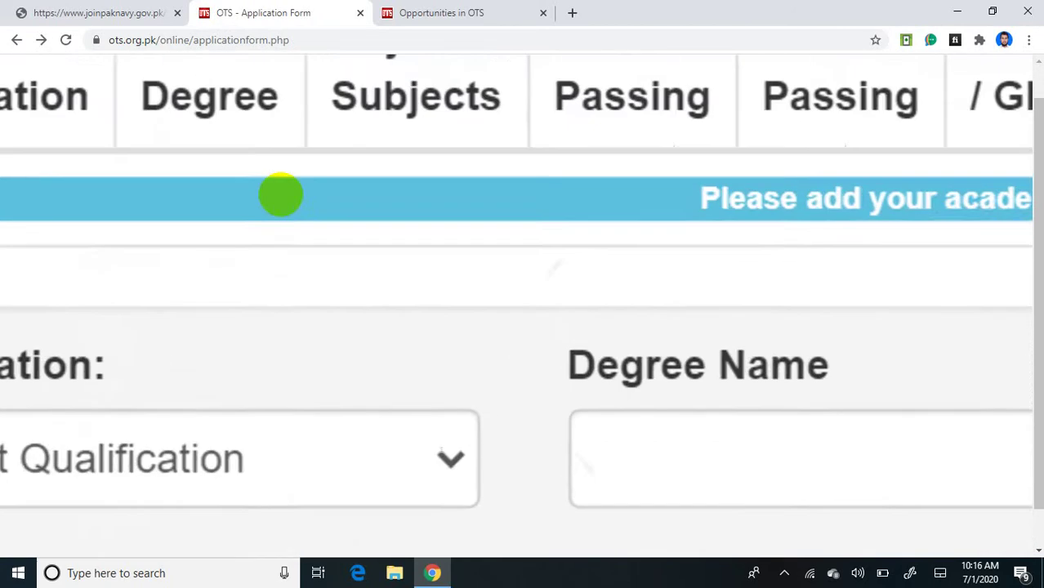
scroll(281, 195, "left", 2)
scroll(281, 194, "down", 2)
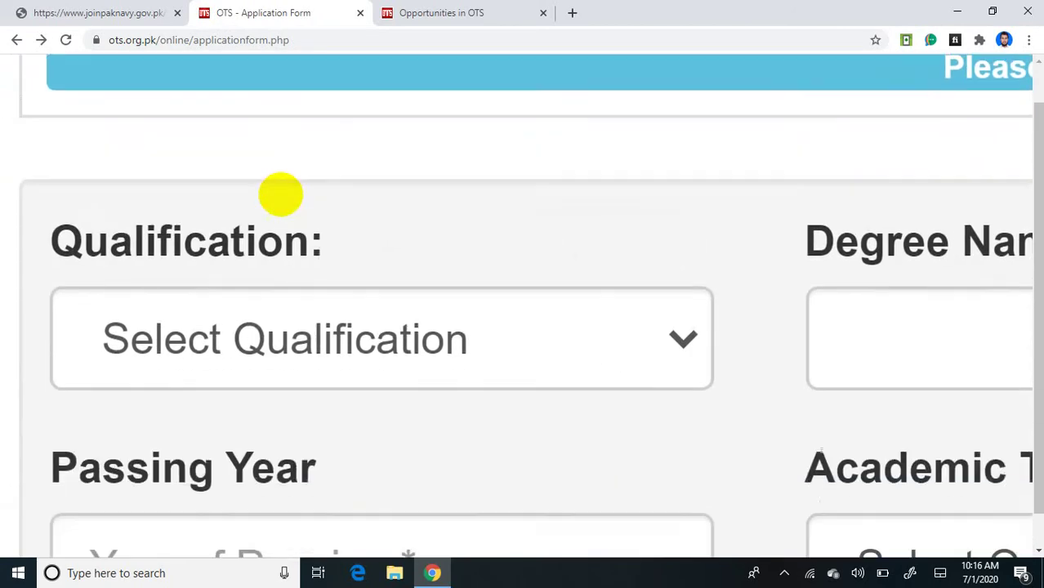
left_click(691, 317)
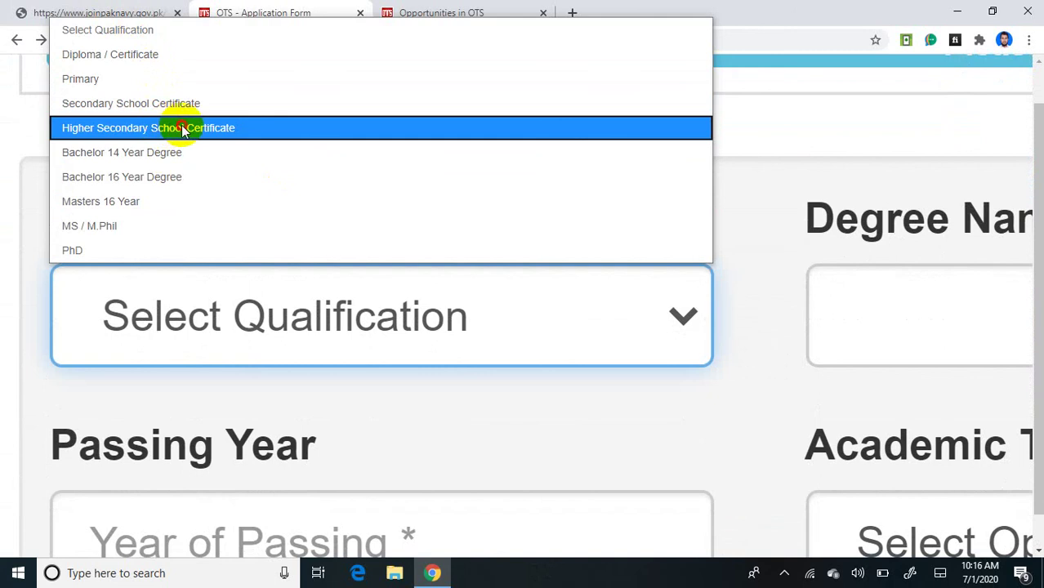
Step: Set the qualification to Higher Secondary School Certificate with the degree F.Sc Pre Engineering
left_click(172, 129)
scroll(182, 125, "right", 3)
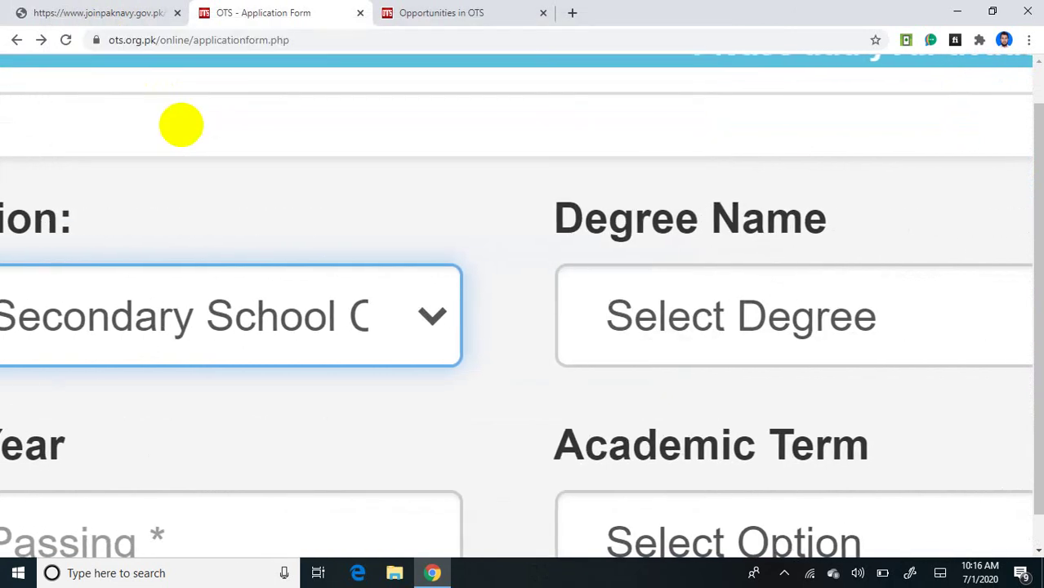
scroll(181, 125, "right", 2)
left_click(625, 317)
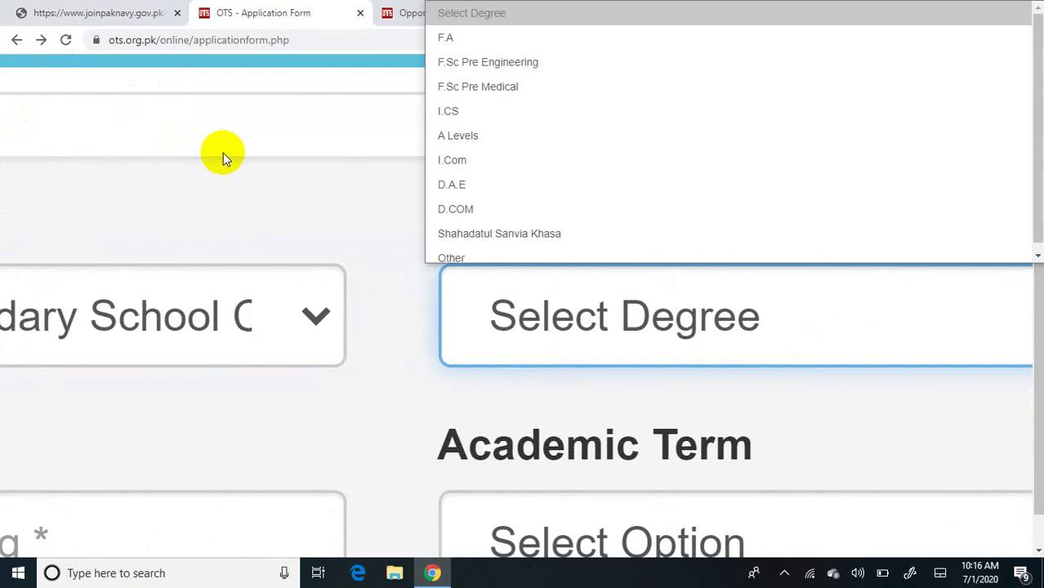
key("Down")
key("Down")
key("Return")
scroll(223, 153, "right", 4)
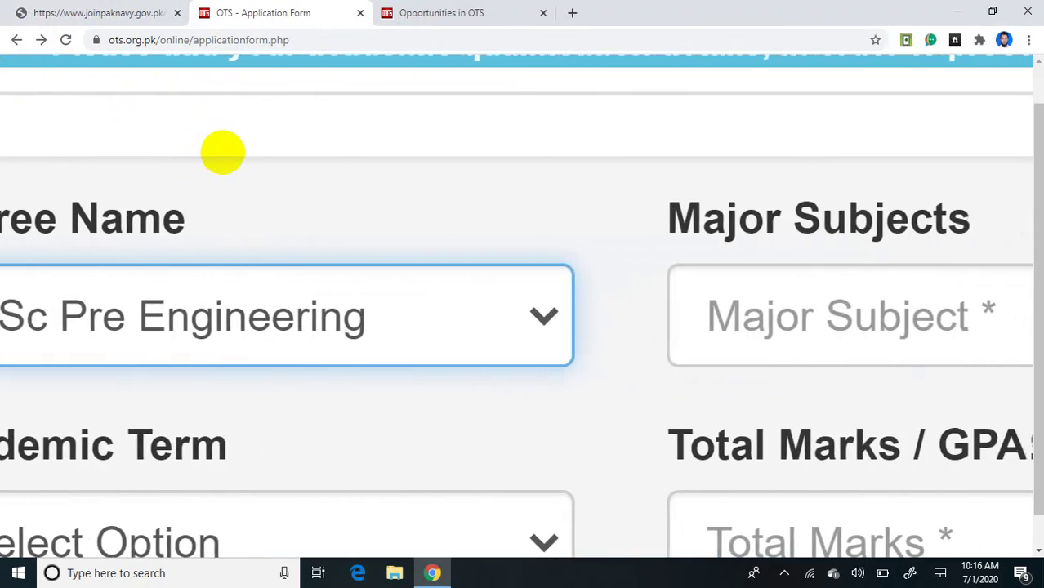
scroll(223, 152, "right", 4)
Step: Fill Major Subjects with the suggested 'science' and Passing Year with '2019'
key("Tab")
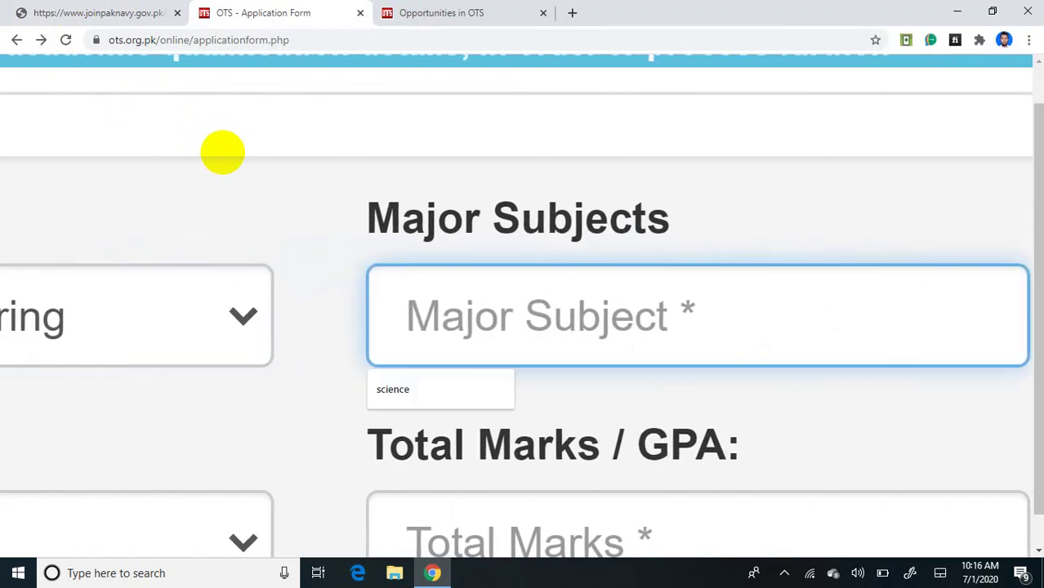
left_click(405, 389)
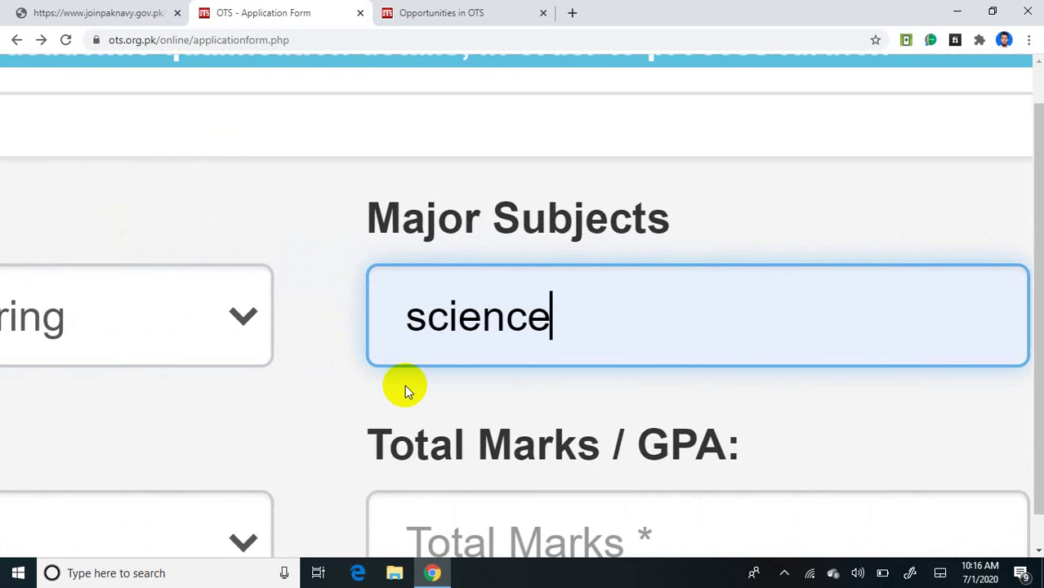
scroll(404, 385, "left", 8)
scroll(404, 385, "left", 4)
scroll(404, 384, "down", 2)
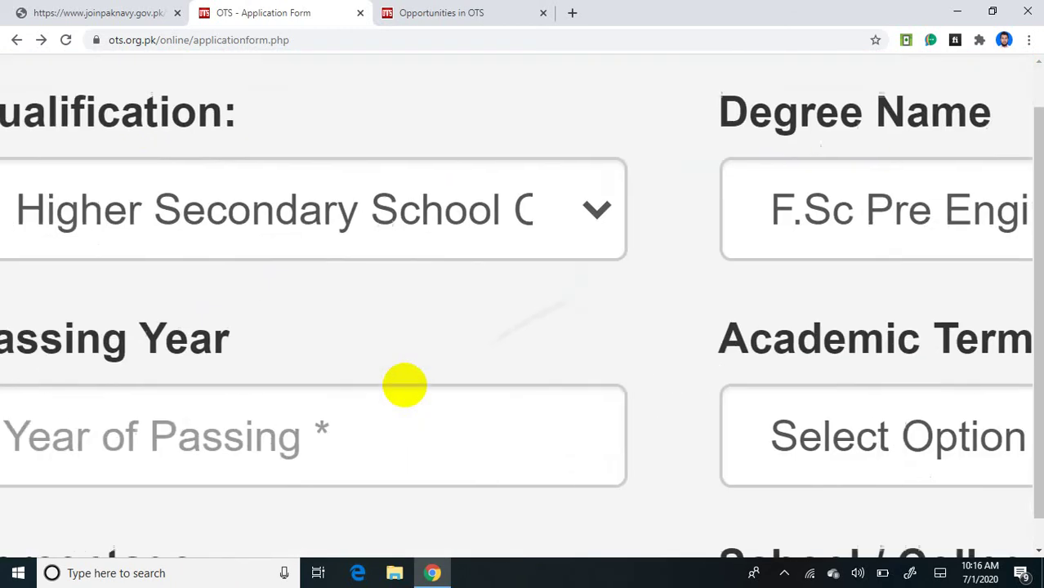
left_click(404, 384)
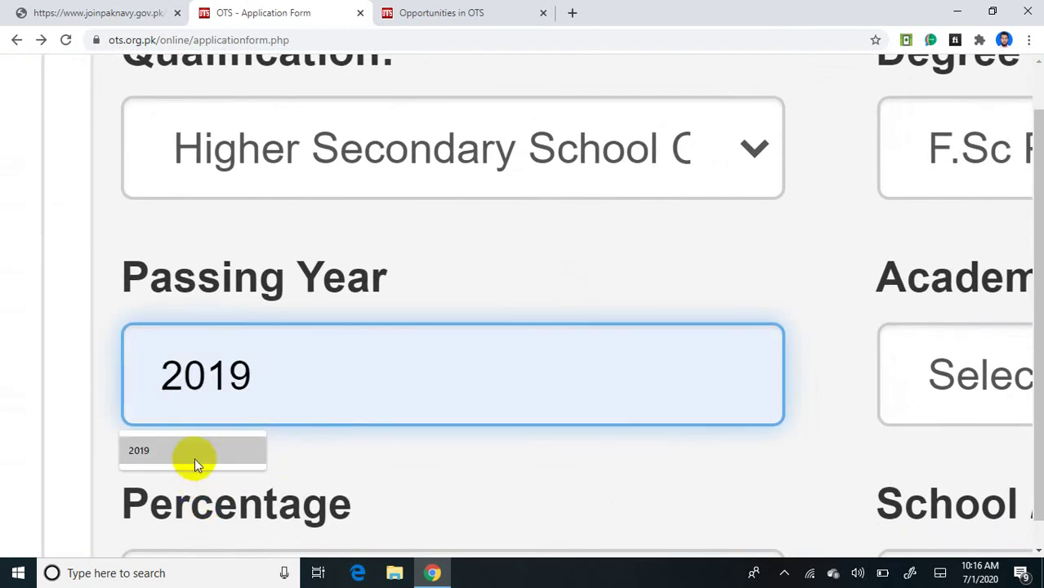
left_click(194, 459)
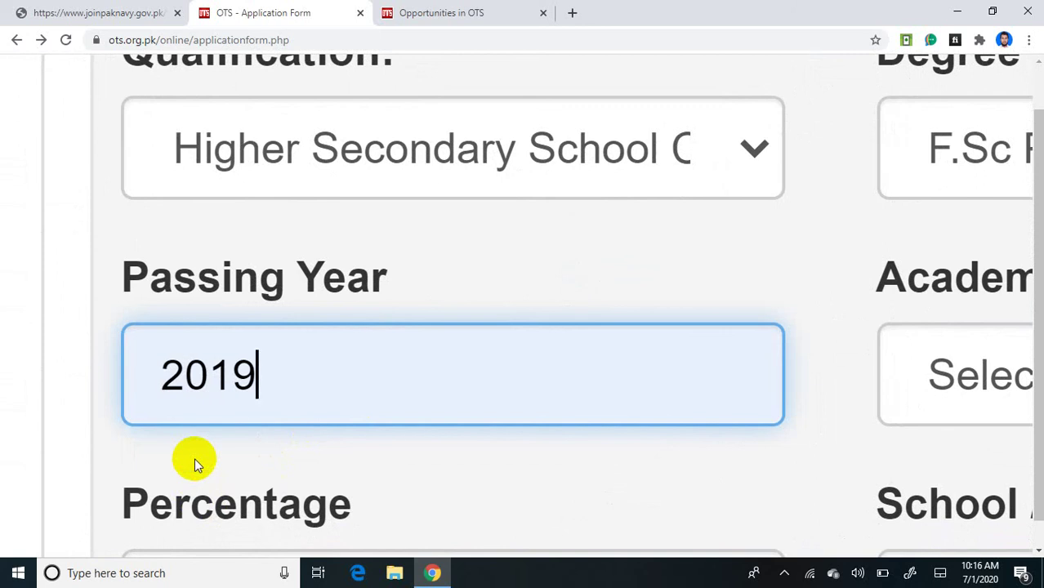
scroll(194, 458, "right", 6)
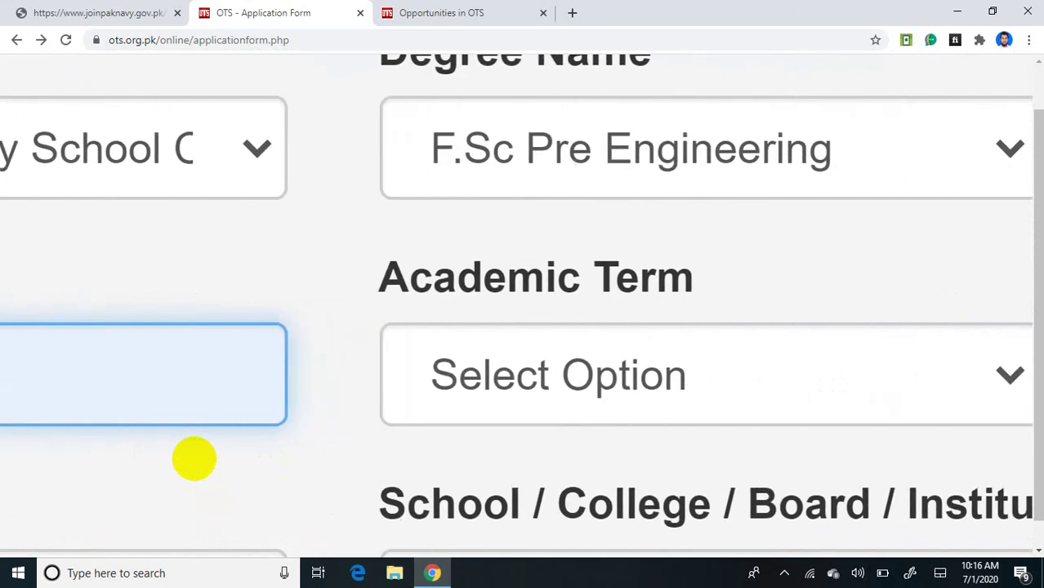
left_click(706, 374)
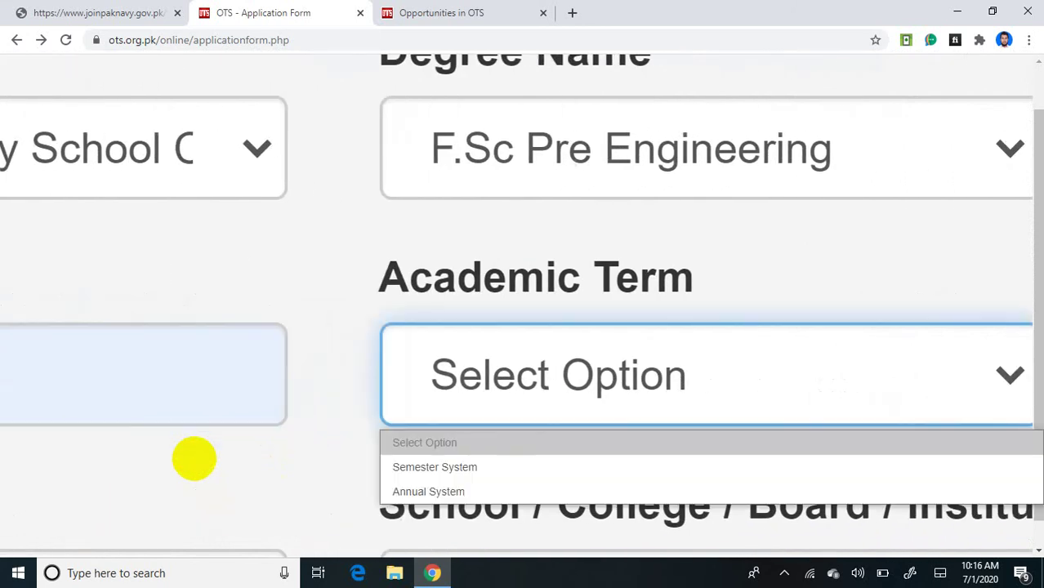
Step: Set Academic Term to Annual System and Total Marks to 1100
left_click(411, 492)
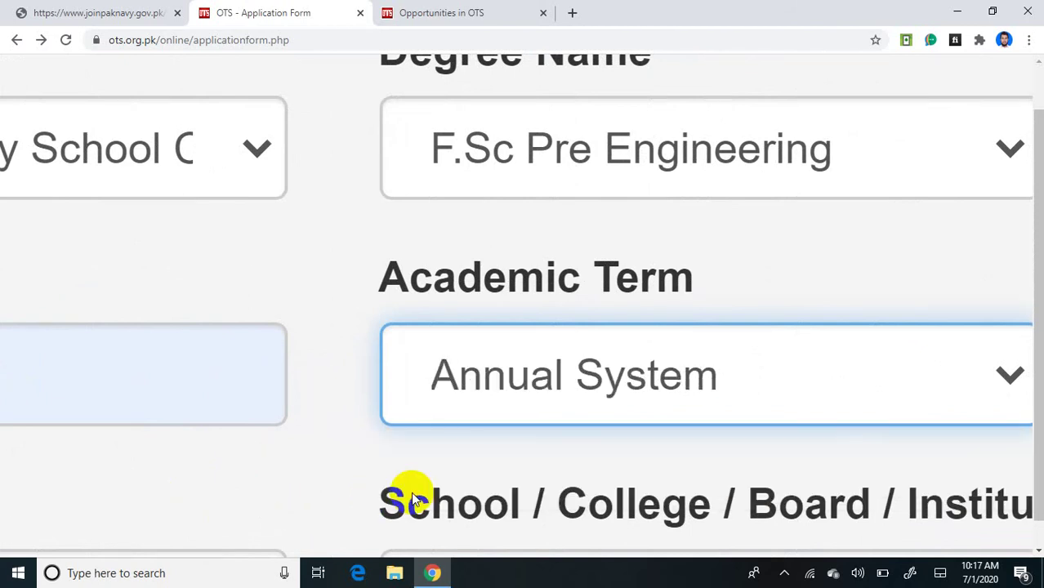
scroll(411, 491, "right", 7)
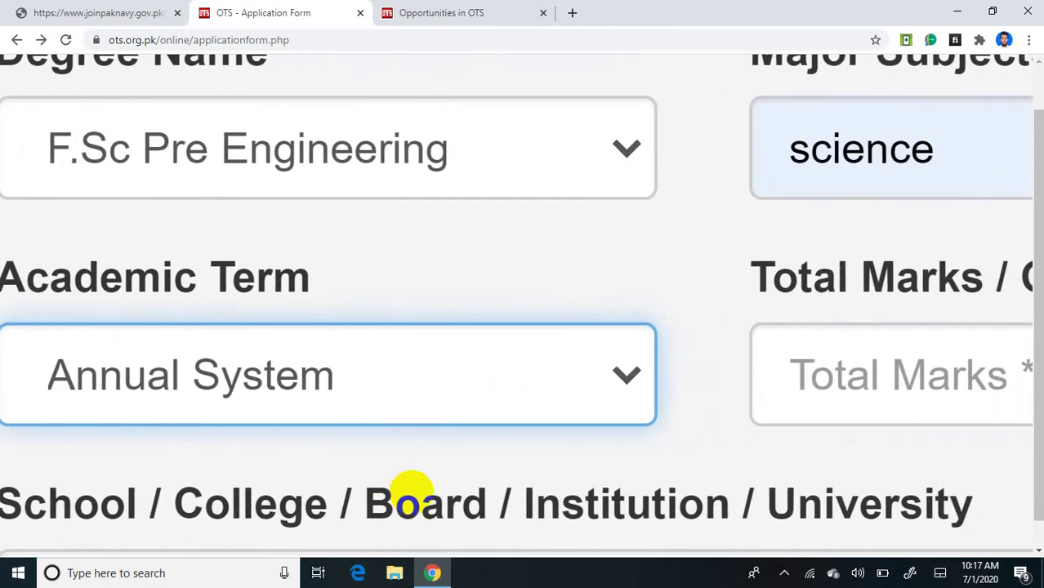
scroll(411, 492, "right", 3)
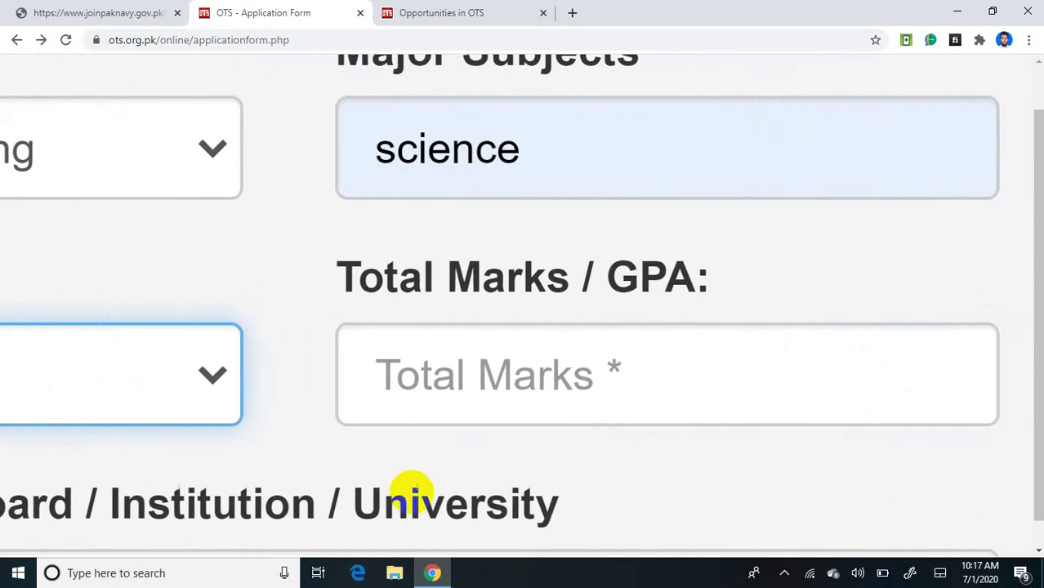
key("Tab")
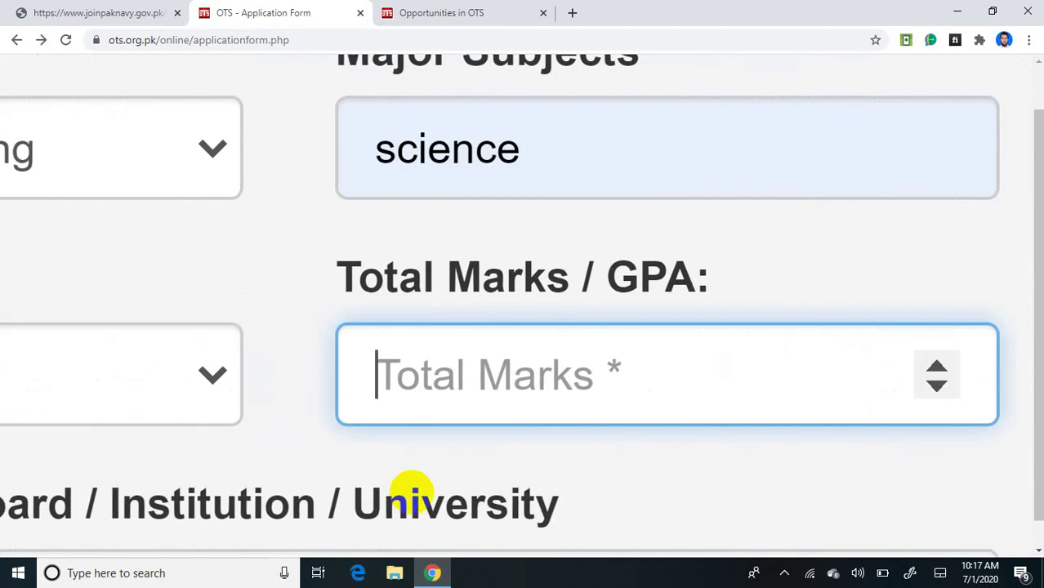
scroll(411, 492, "down", 5)
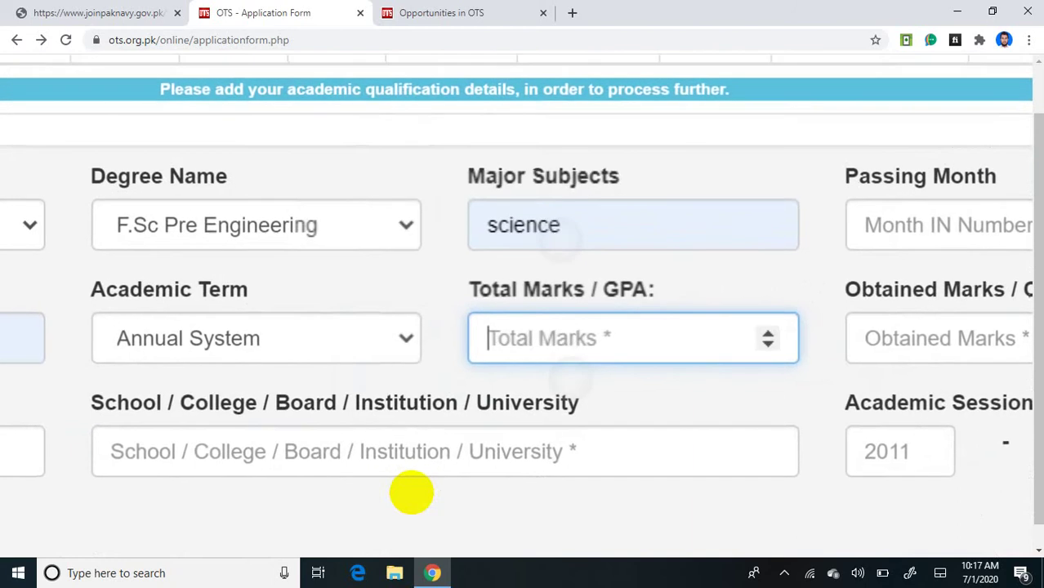
scroll(410, 492, "down", 1)
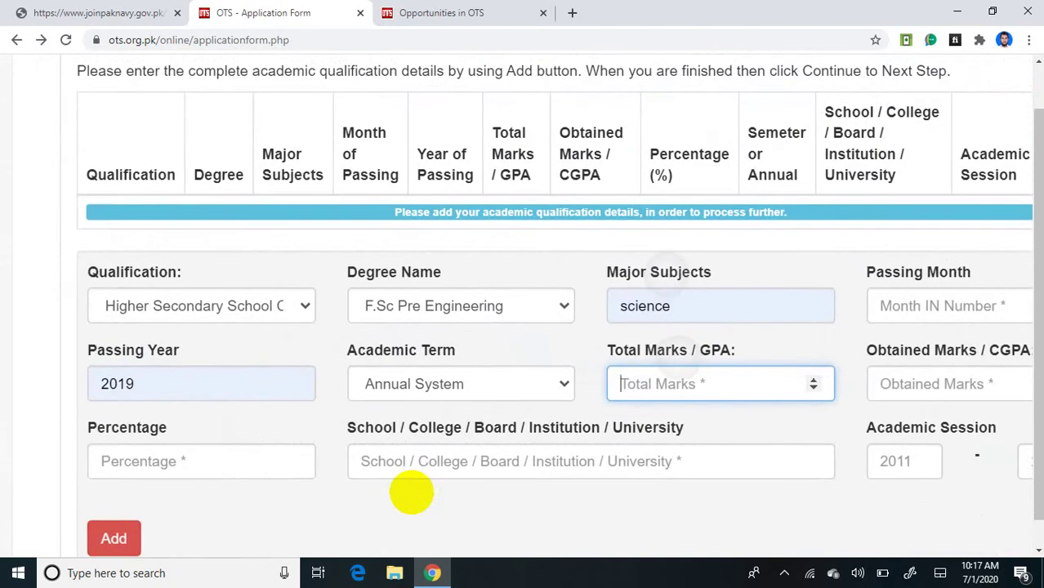
scroll(410, 492, "down", 1)
scroll(410, 492, "right", 1)
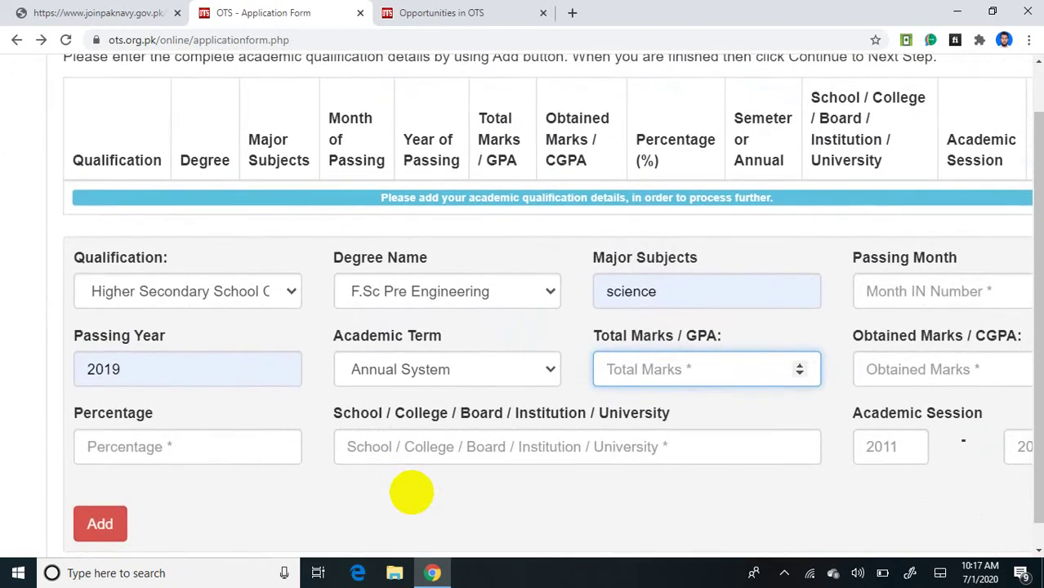
scroll(410, 492, "right", 2)
scroll(411, 491, "up", 5)
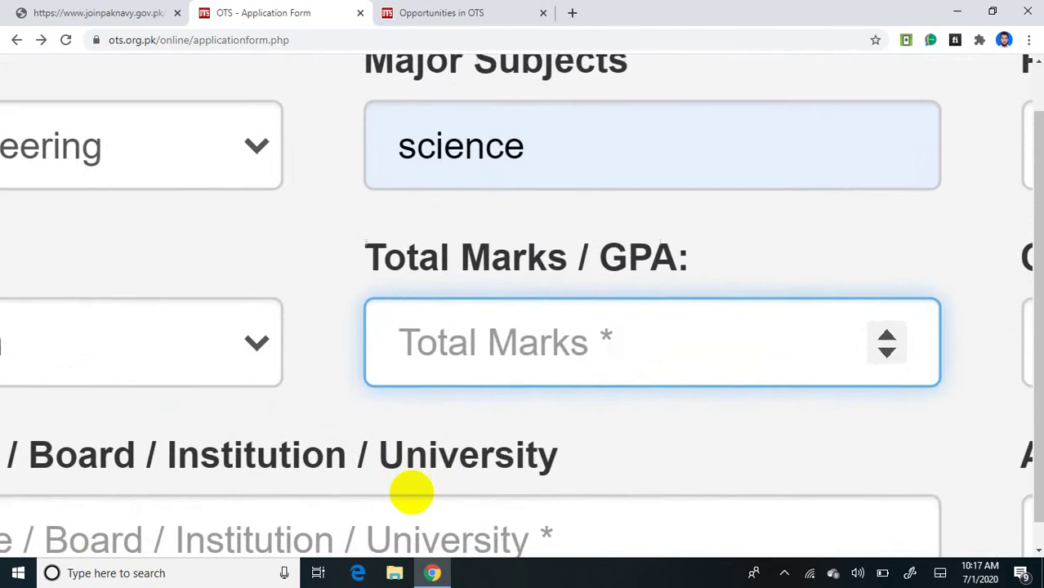
type("11")
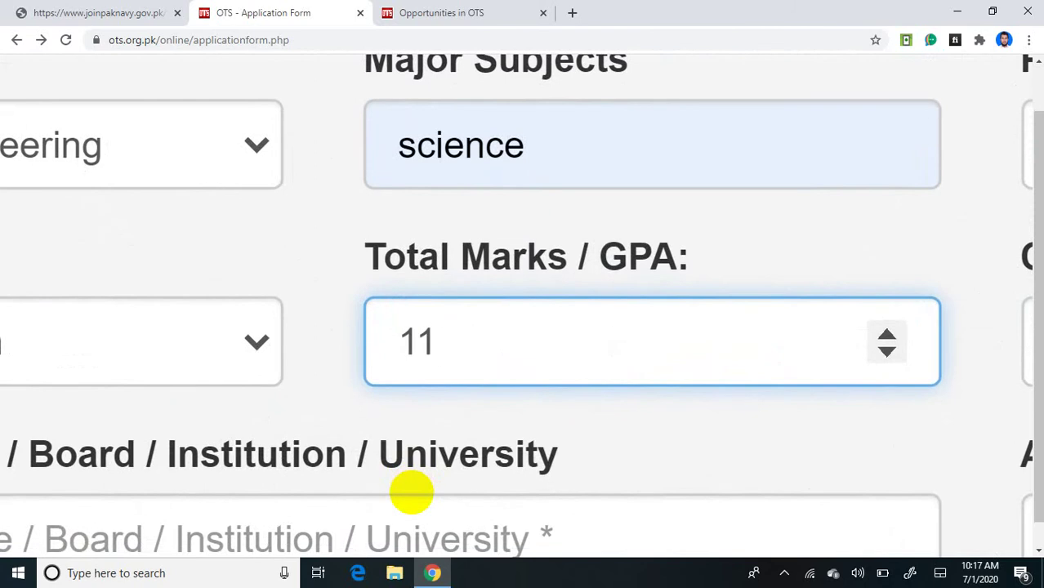
type("00")
Step: Enter 5487 as Obtained Marks and 04 as Passing Month
scroll(411, 491, "right", 10)
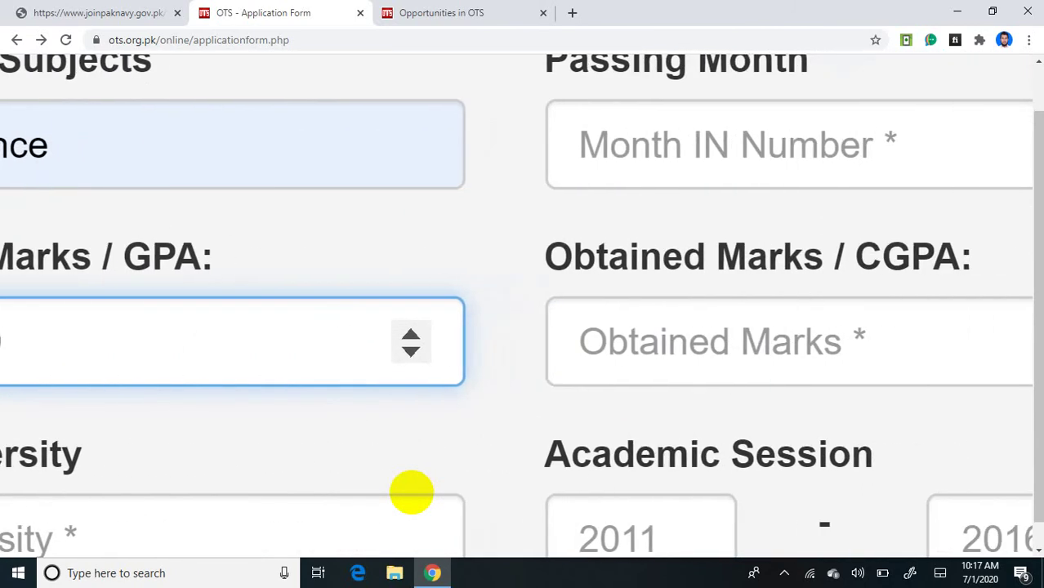
key("Tab")
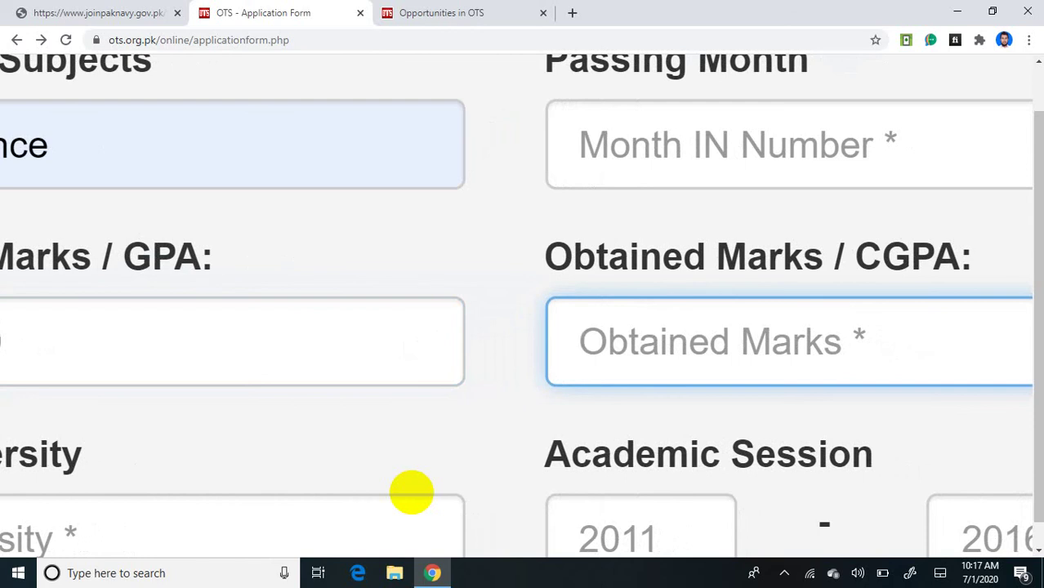
type("5487")
scroll(411, 491, "up", 2)
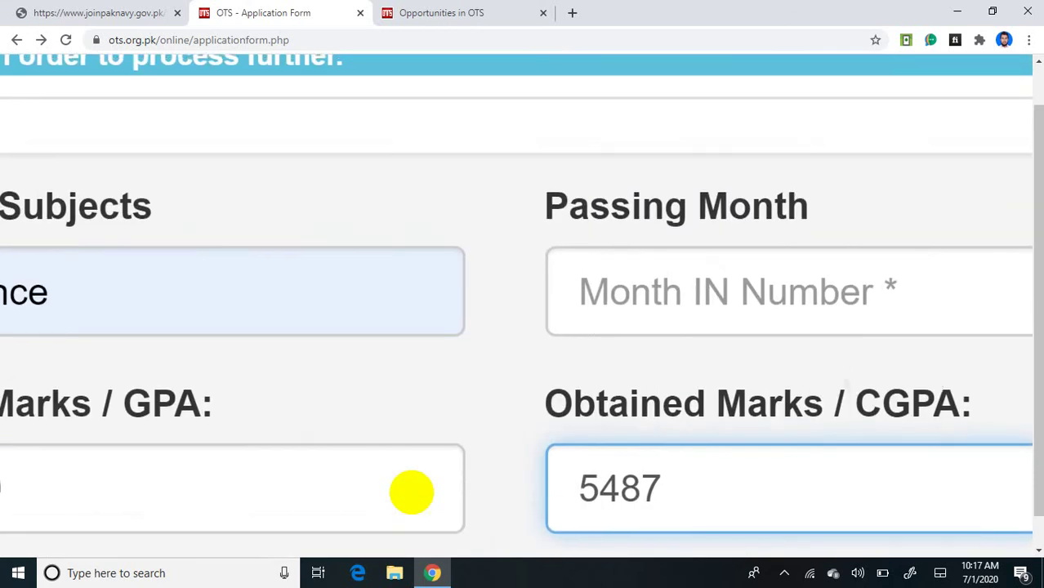
key("shift+Tab")
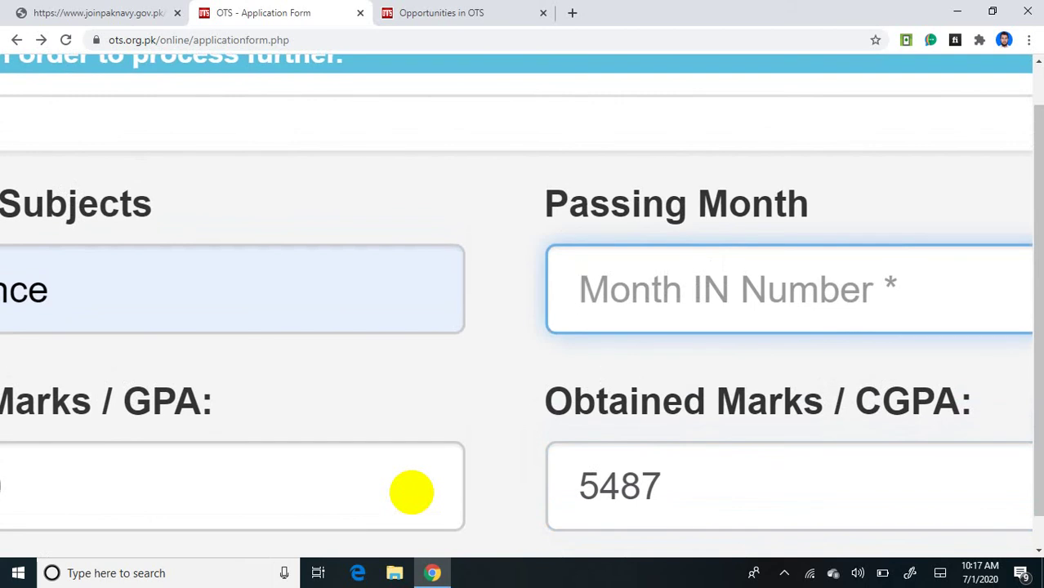
type("04")
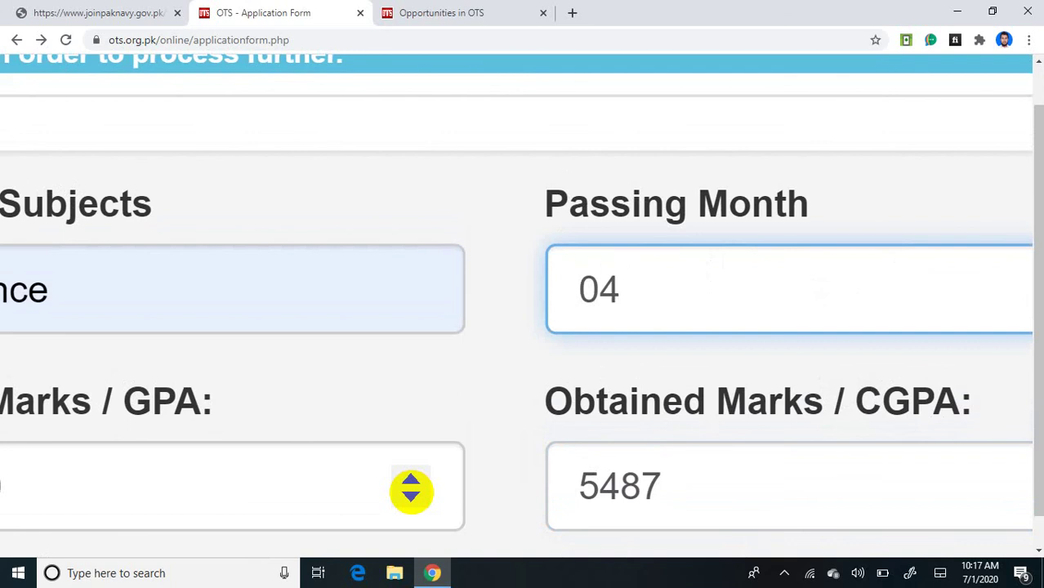
Step: Correct Obtained Marks to 587 and enter 53 as the Percentage
scroll(410, 491, "right", 2)
scroll(410, 491, "down", 3)
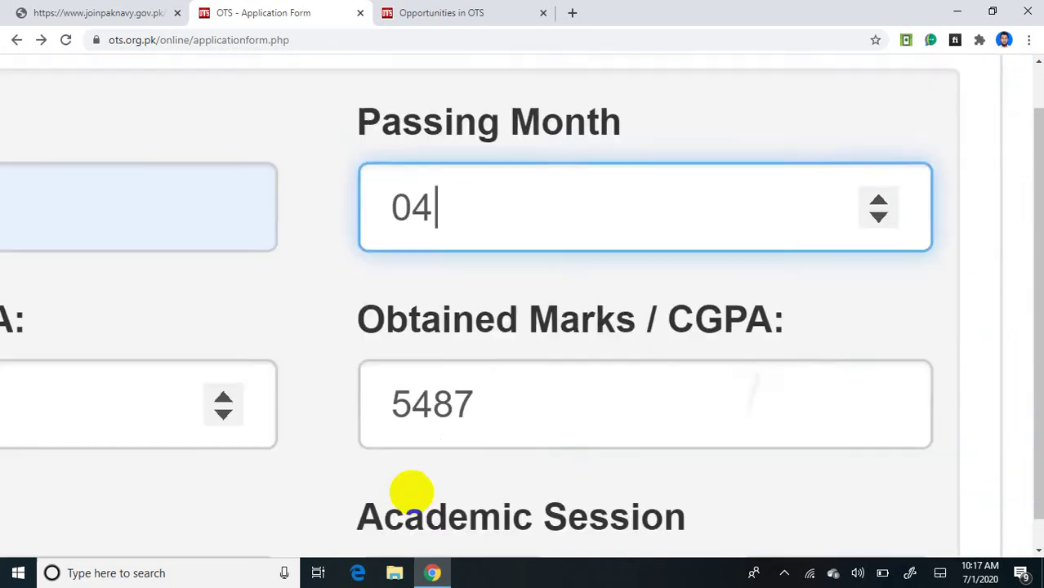
left_click(476, 205)
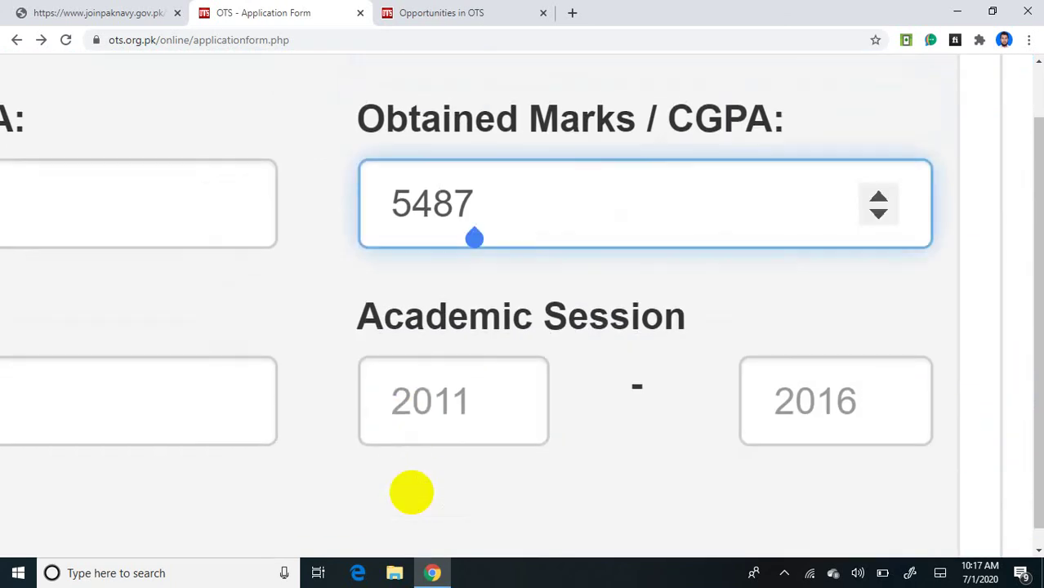
key("BackSpace")
key("BackSpace")
key("BackSpace")
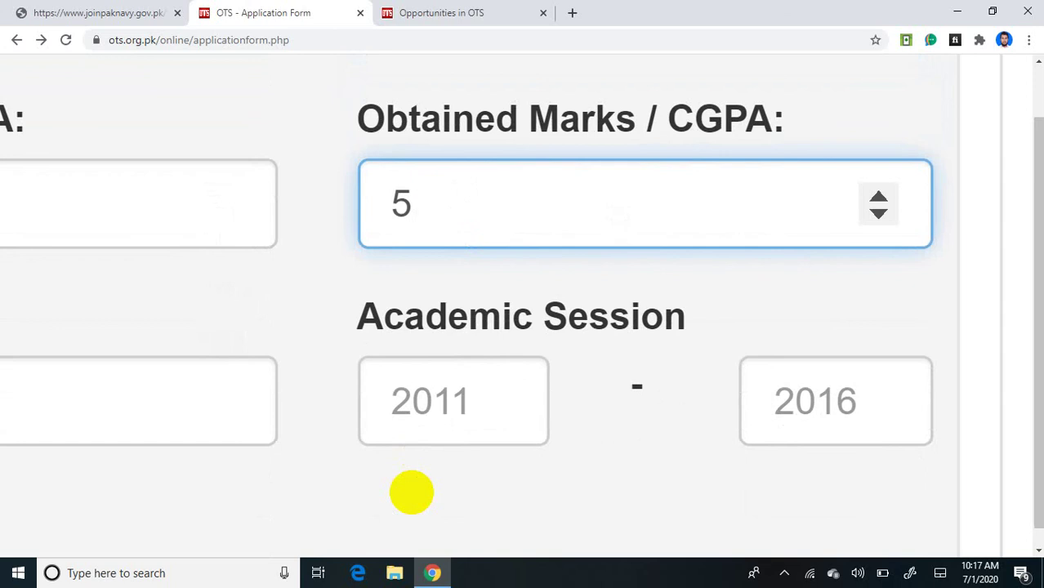
type("87")
scroll(411, 492, "left", 10)
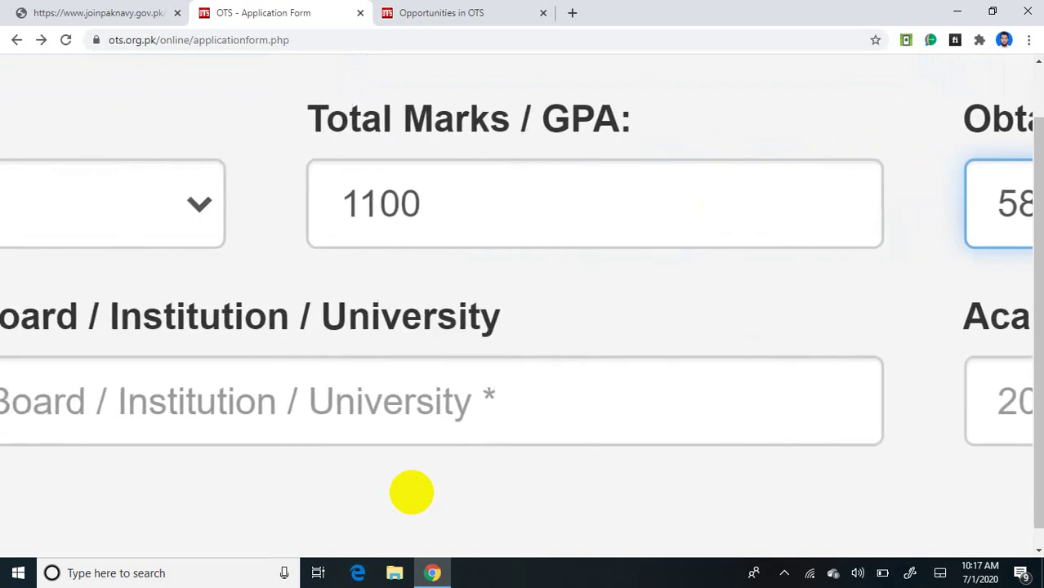
scroll(411, 492, "left", 10)
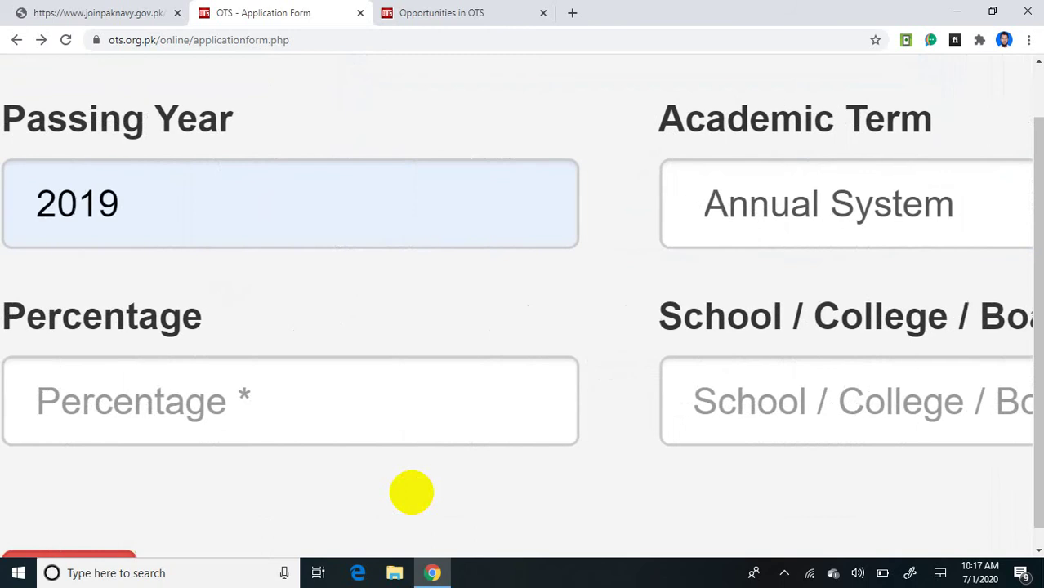
scroll(411, 493, "up", 2)
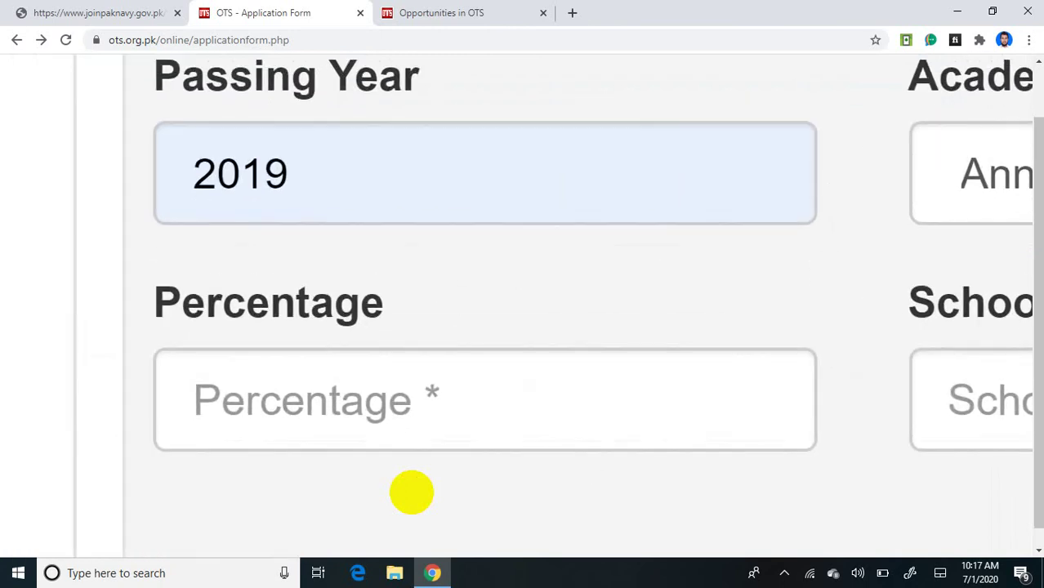
key("Tab")
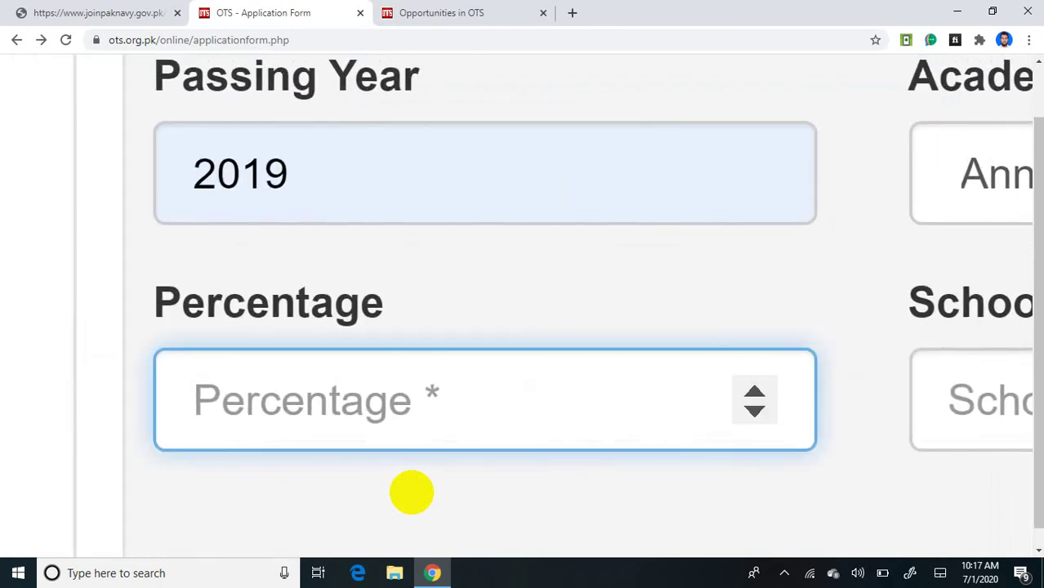
type("53")
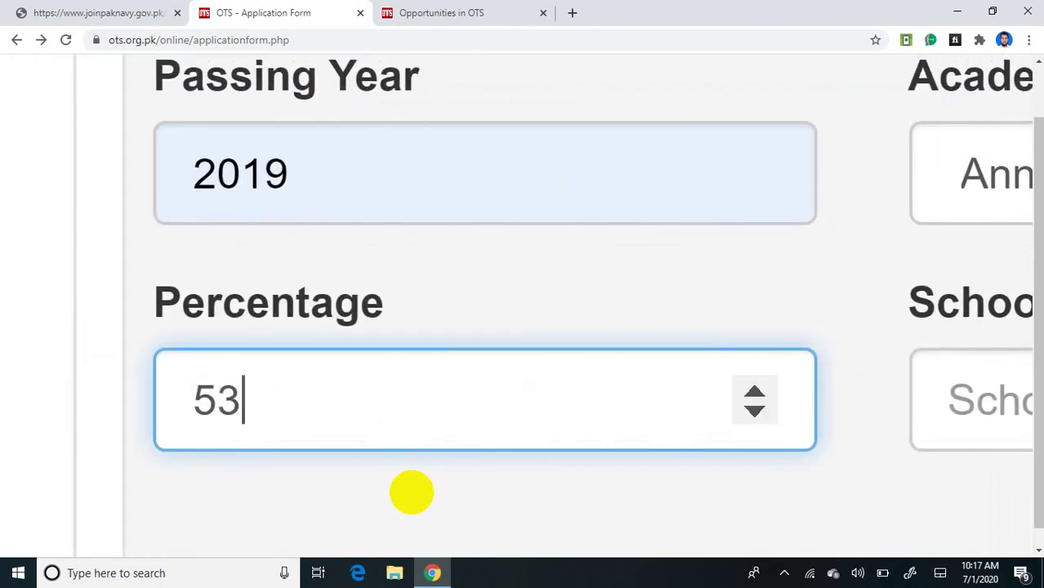
scroll(412, 492, "right", 5)
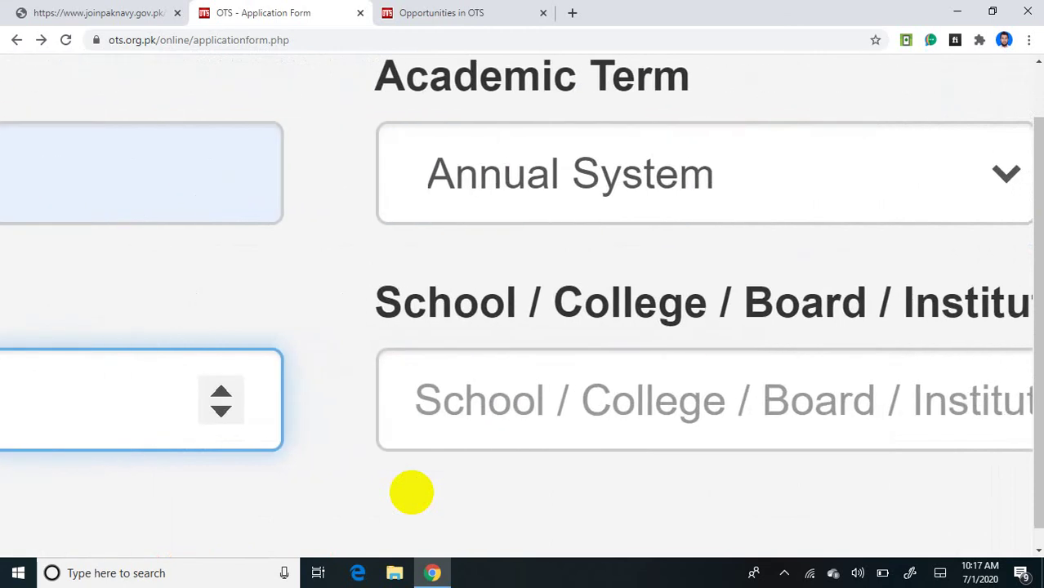
scroll(411, 493, "right", 2)
Step: Fill the school/college field with the suggested college name
scroll(411, 493, "left", 1)
key("Tab")
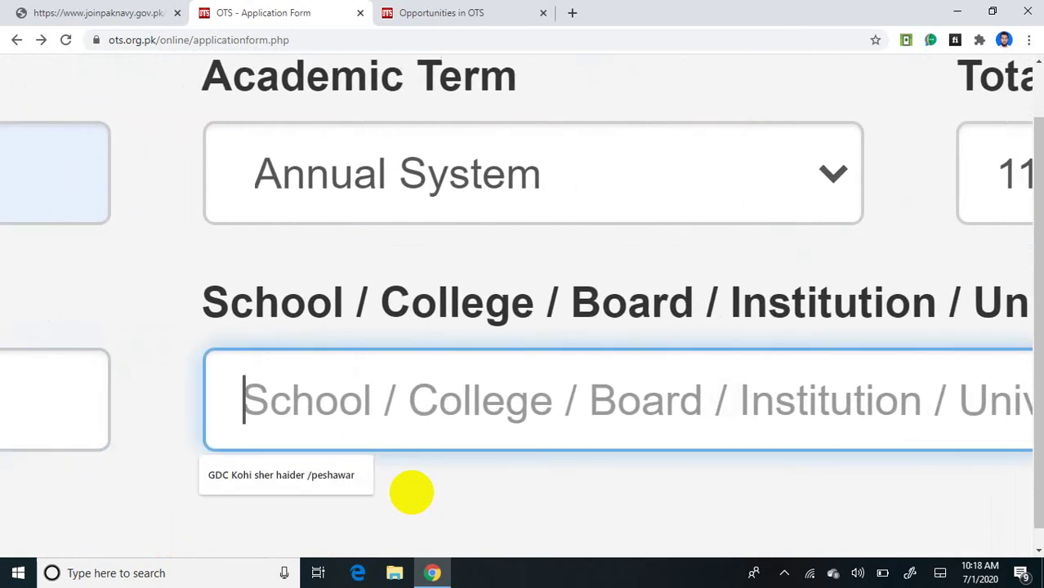
left_click(331, 479)
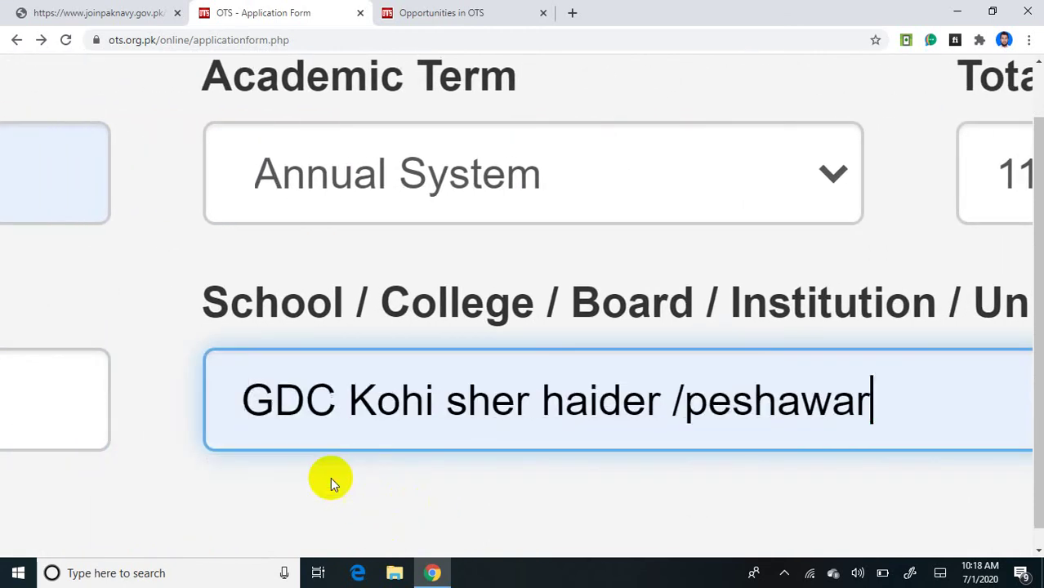
scroll(330, 477, "right", 6)
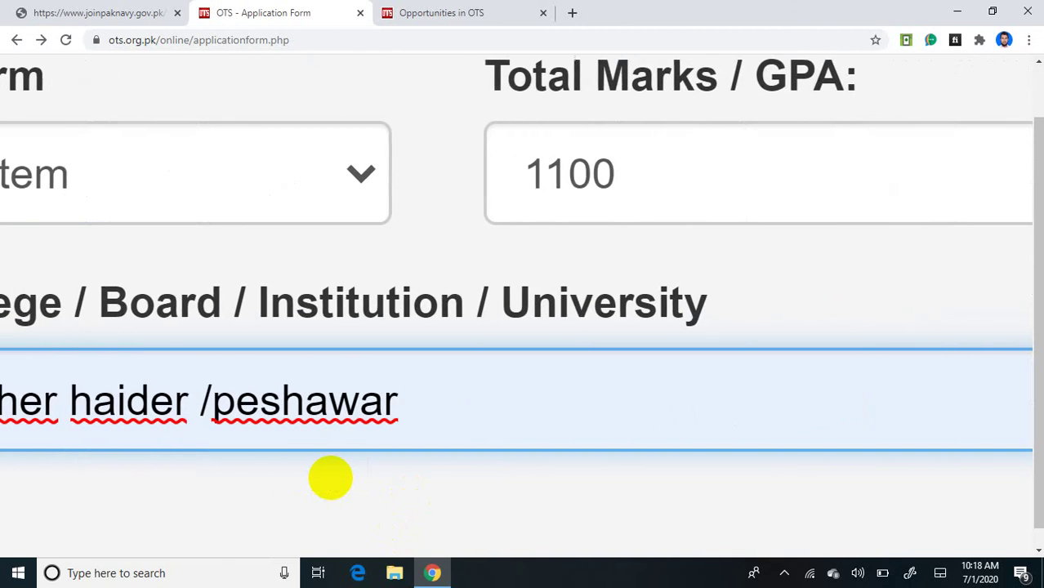
scroll(330, 478, "right", 7)
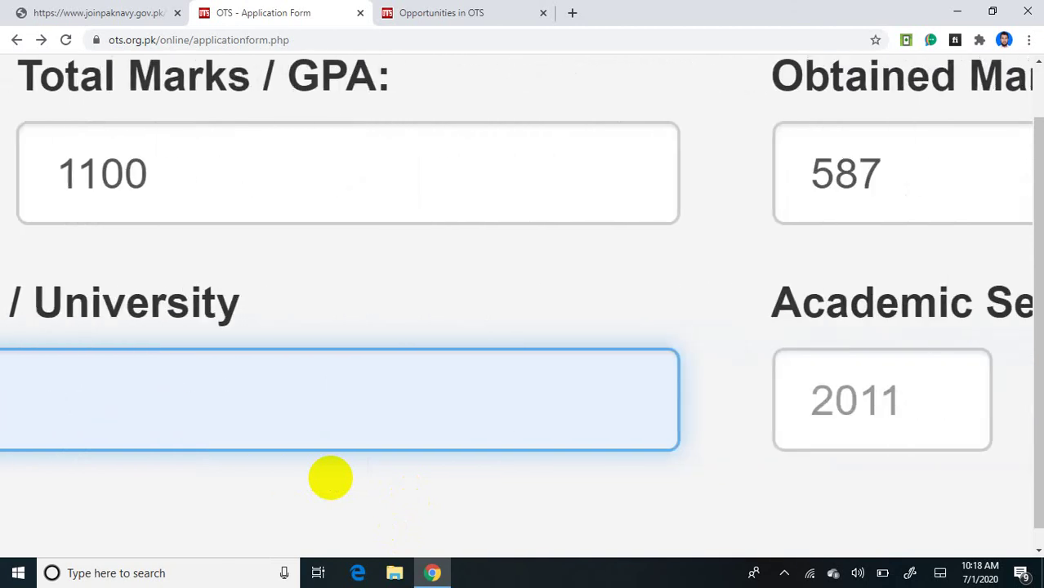
scroll(331, 477, "right", 4)
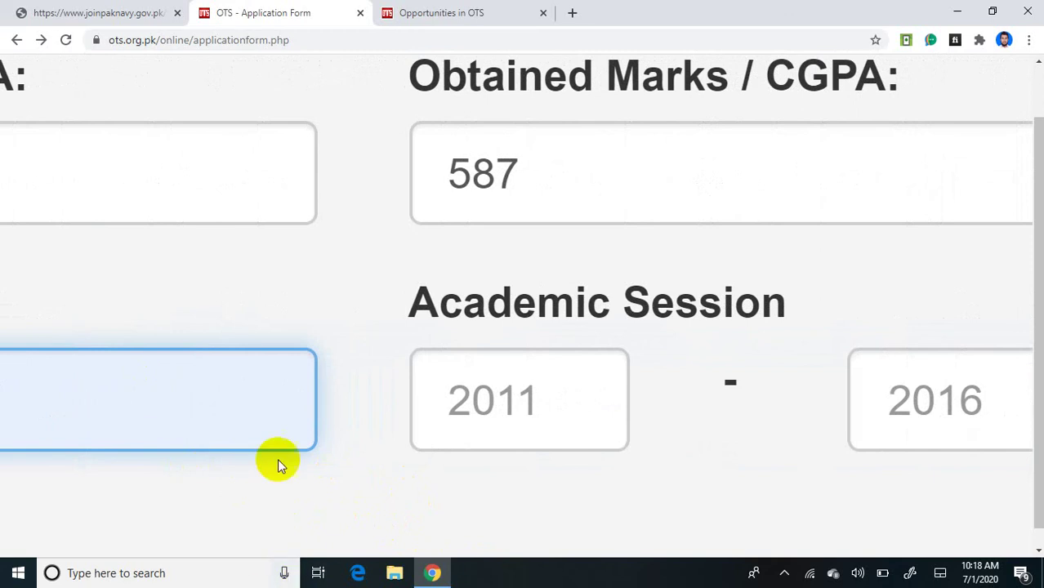
Step: Set the academic session to 2018 – 2019 from the year suggestions
left_click(542, 413)
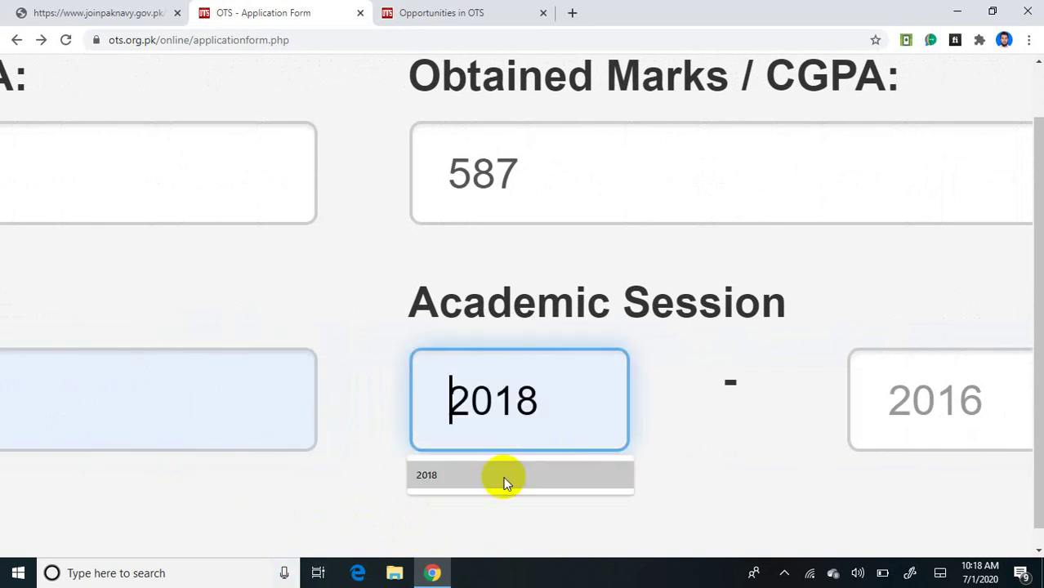
left_click(504, 478)
key("Tab")
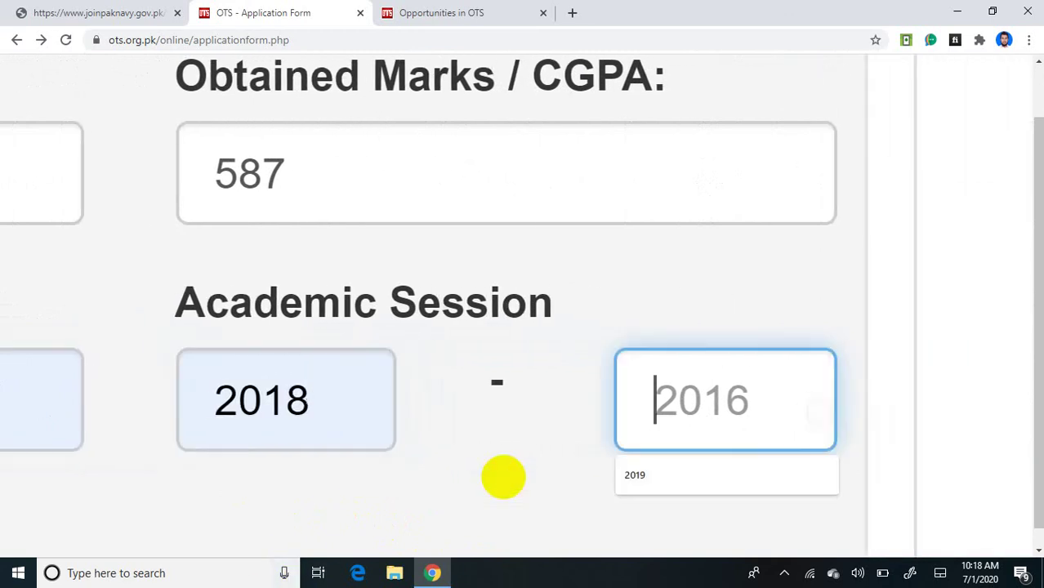
left_click(652, 478)
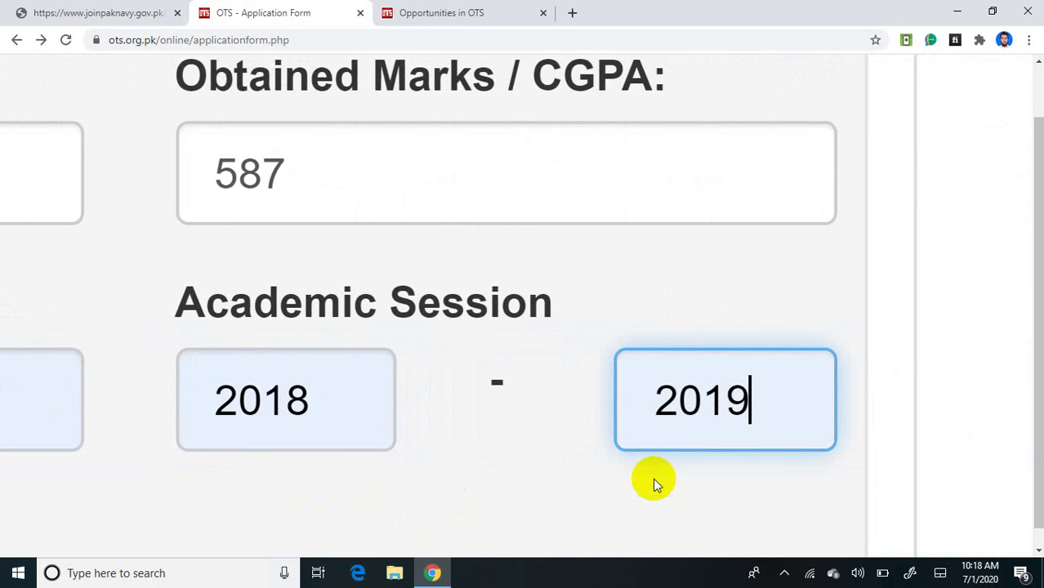
left_click(339, 405)
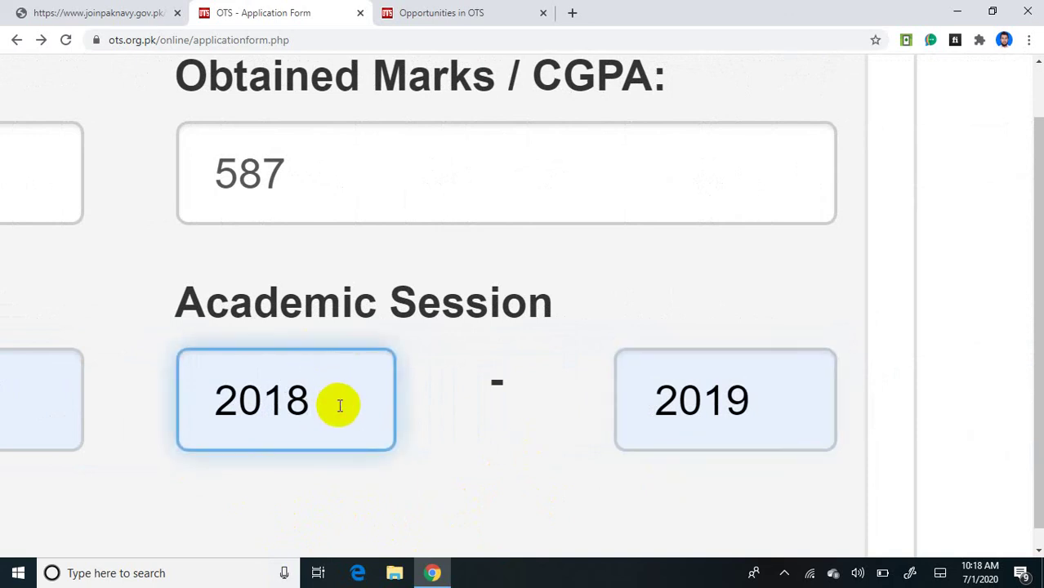
scroll(338, 405, "down", 2)
scroll(338, 405, "left", 4)
scroll(338, 405, "left", 2)
scroll(338, 405, "right", 3)
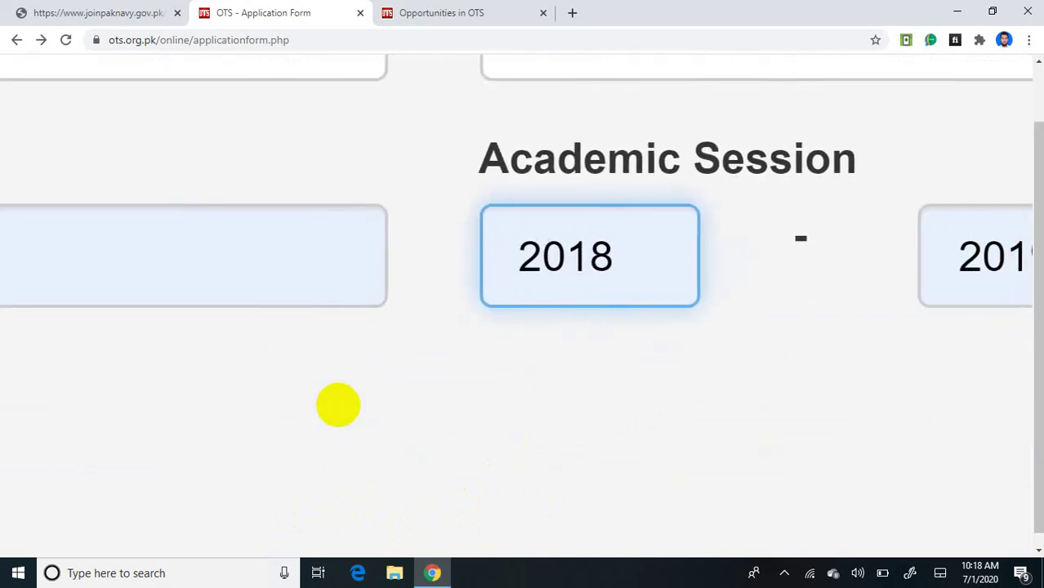
scroll(338, 405, "left", 13)
scroll(338, 405, "left", 4)
scroll(338, 405, "right", 6)
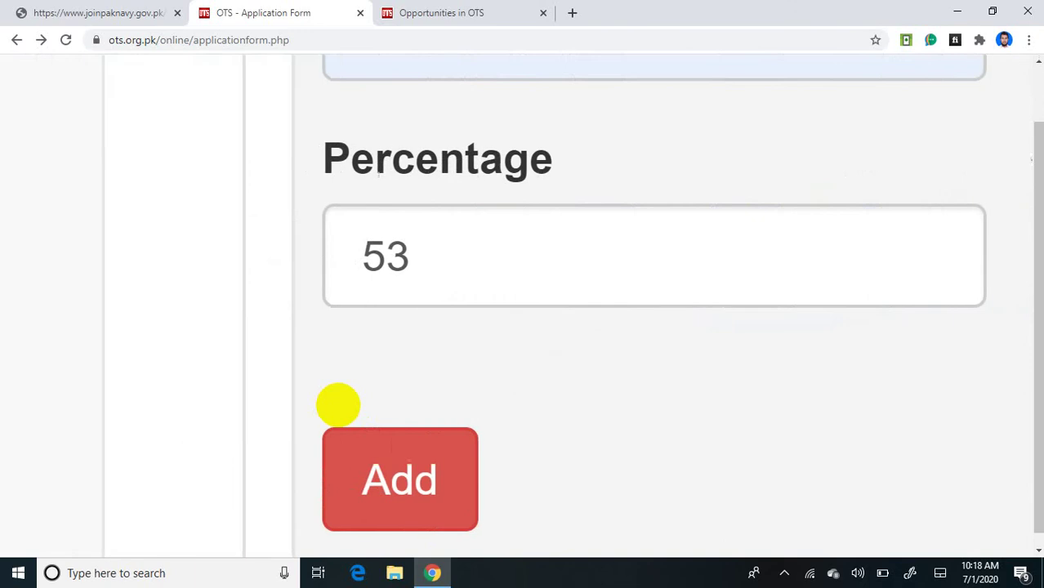
scroll(339, 405, "down", 2)
scroll(338, 405, "up", 1)
scroll(338, 405, "up", 1)
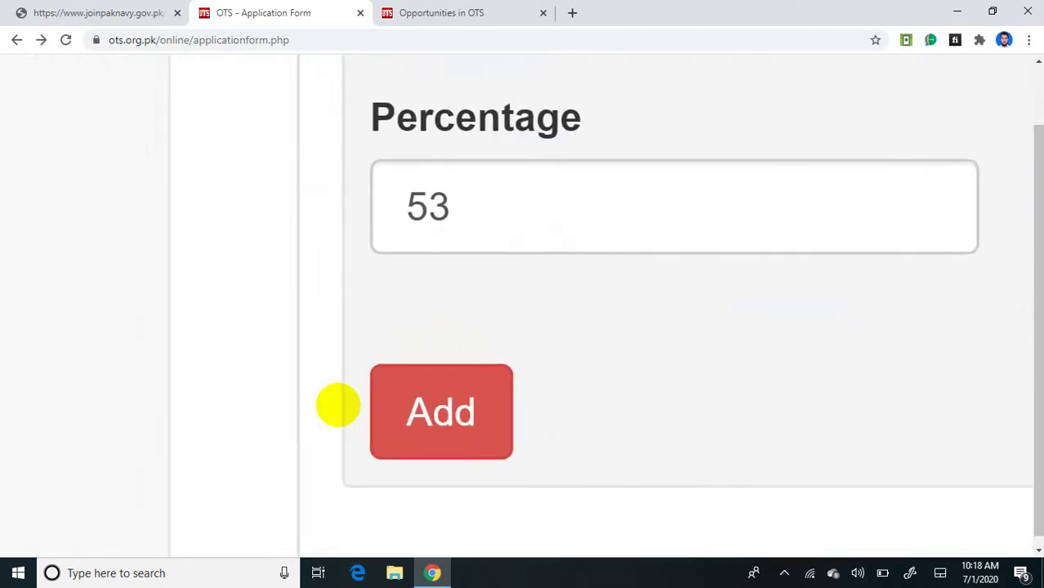
Step: Add the Higher Secondary School Certificate entry to the academic table and check the new row
left_click(447, 412)
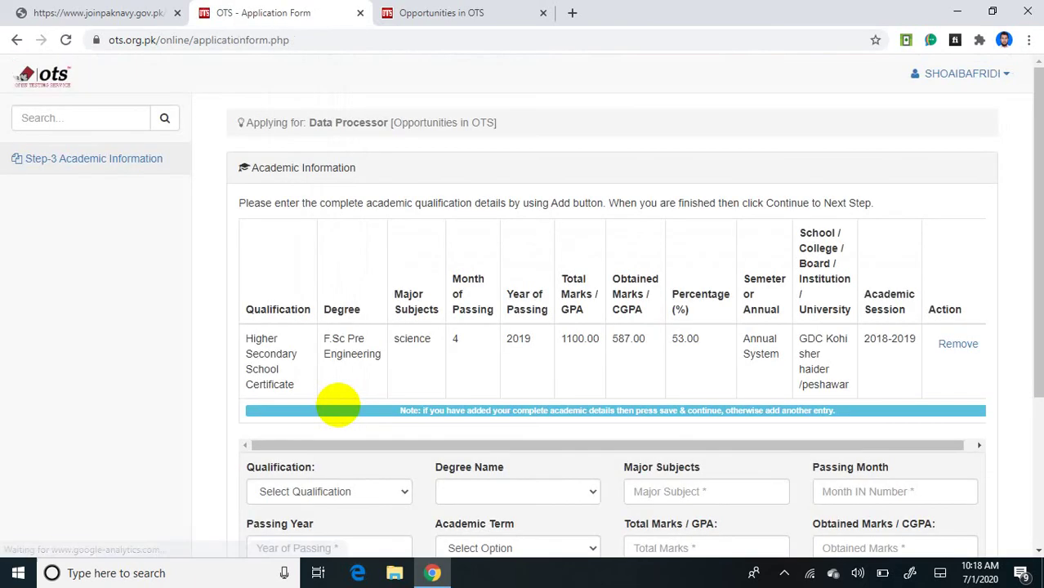
scroll(338, 405, "down", 3)
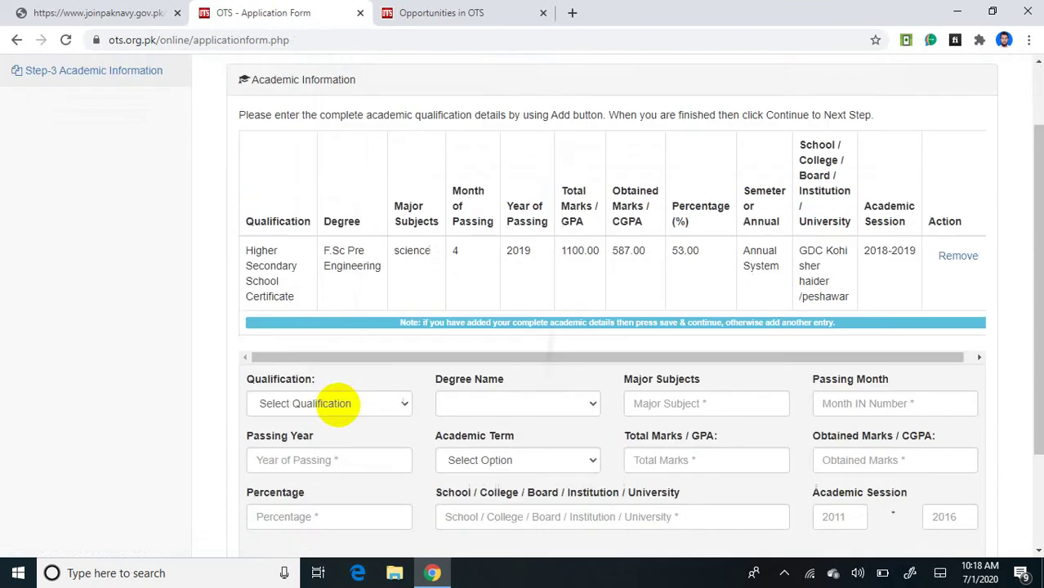
scroll(338, 405, "up", 3, "ctrl")
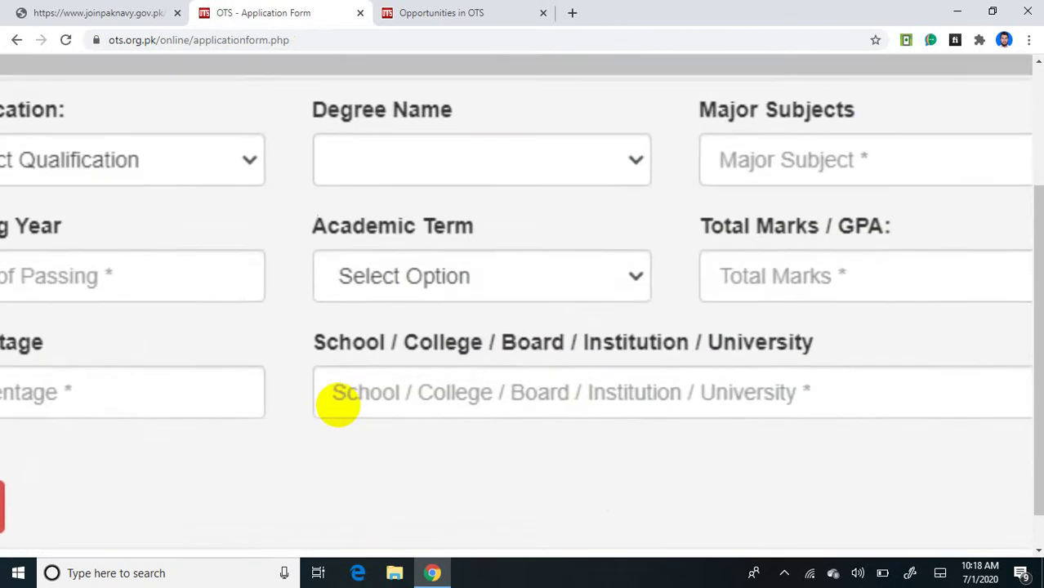
scroll(338, 405, "up", 1)
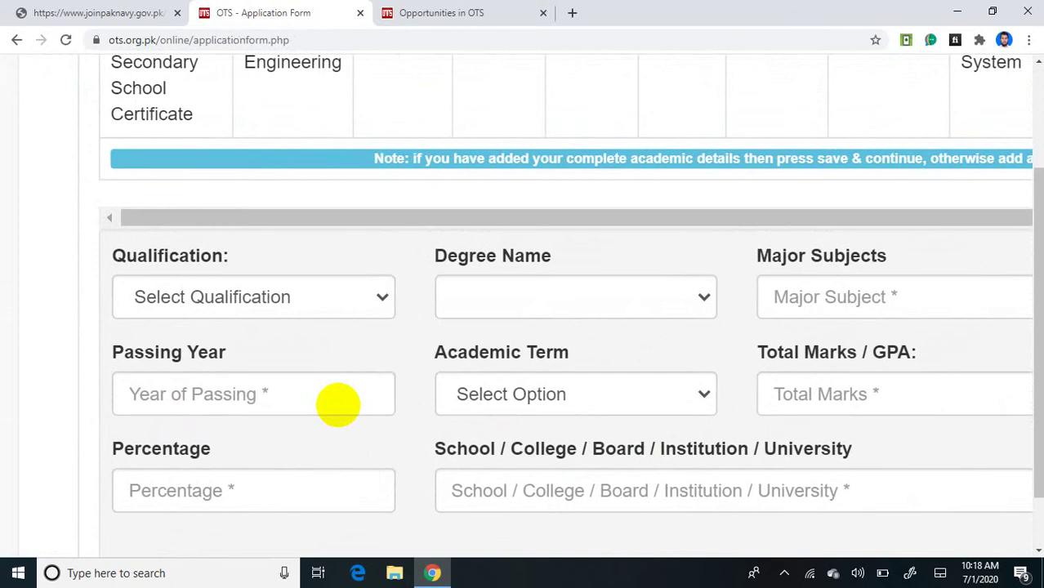
scroll(338, 405, "right", 3)
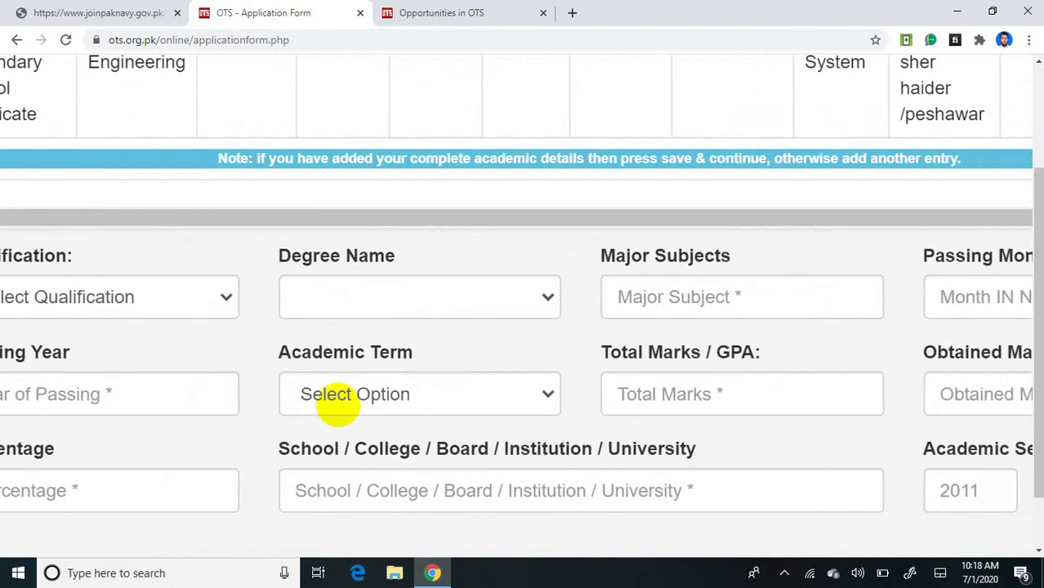
scroll(339, 405, "up", 2, "ctrl")
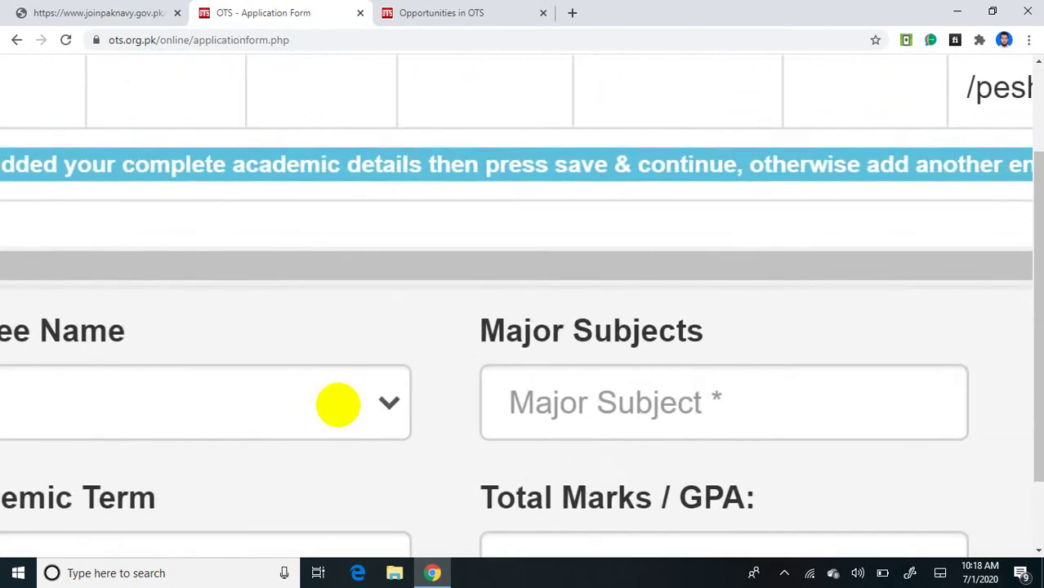
scroll(338, 405, "right", 3)
scroll(338, 405, "left", 8)
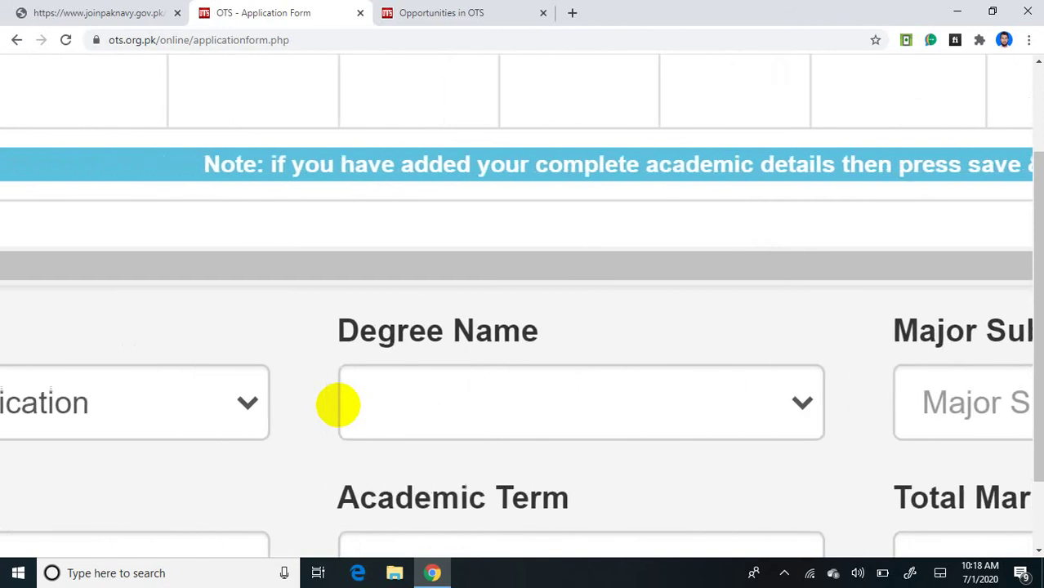
scroll(338, 405, "up", 2)
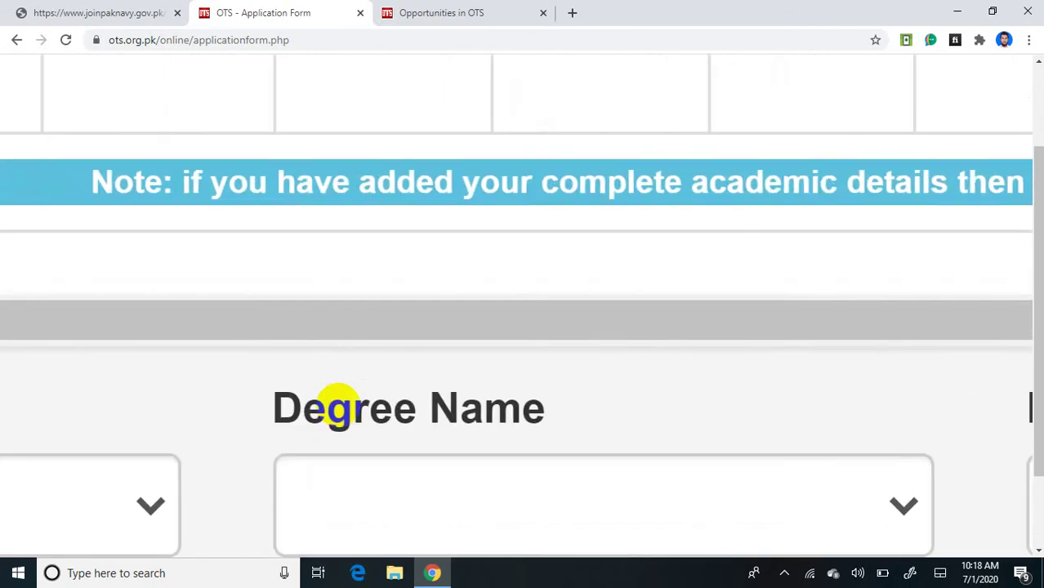
scroll(338, 405, "right", 4)
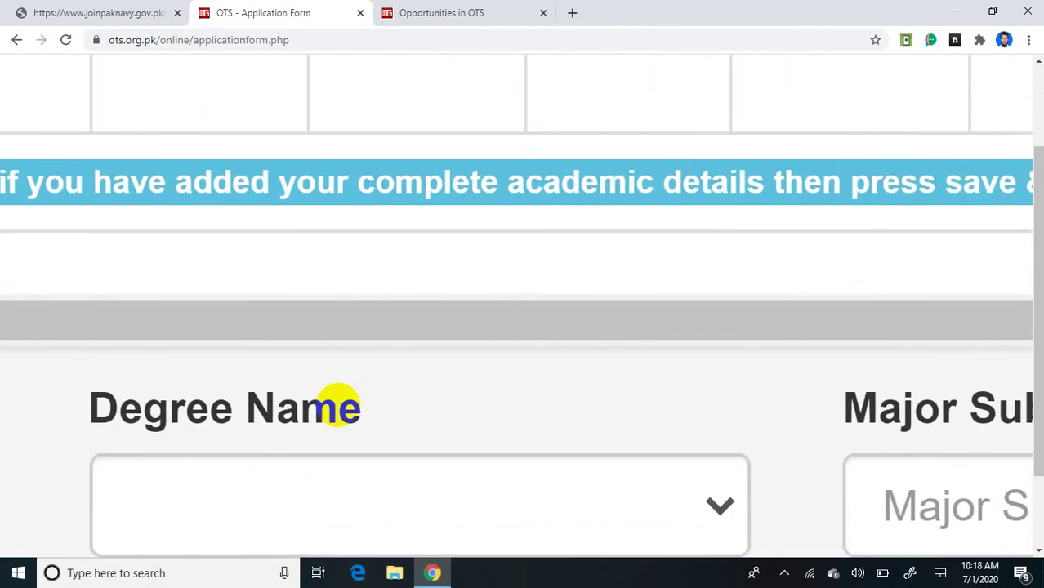
scroll(338, 405, "right", 5)
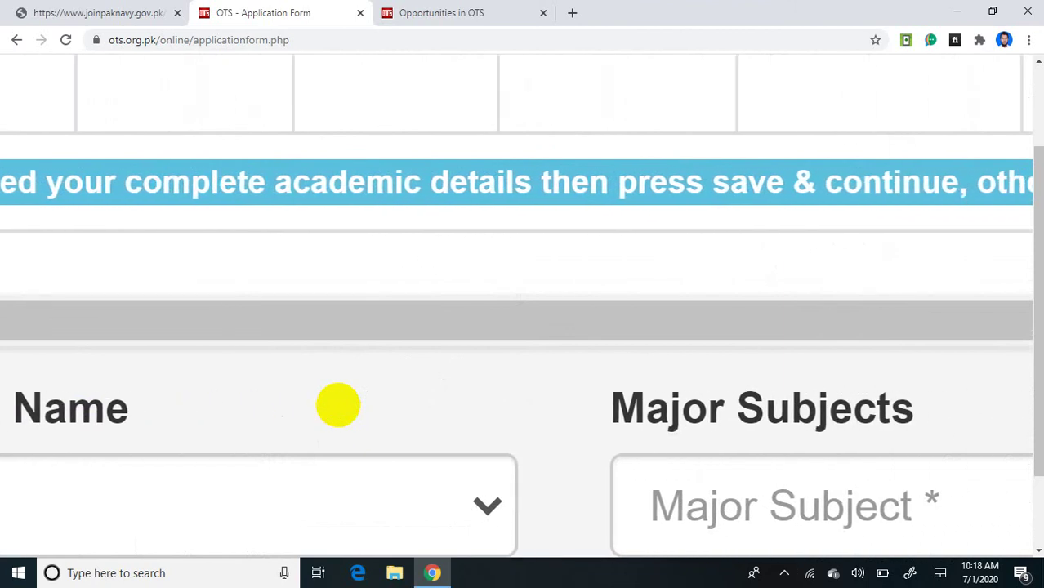
scroll(338, 405, "right", 3)
scroll(338, 405, "left", 1)
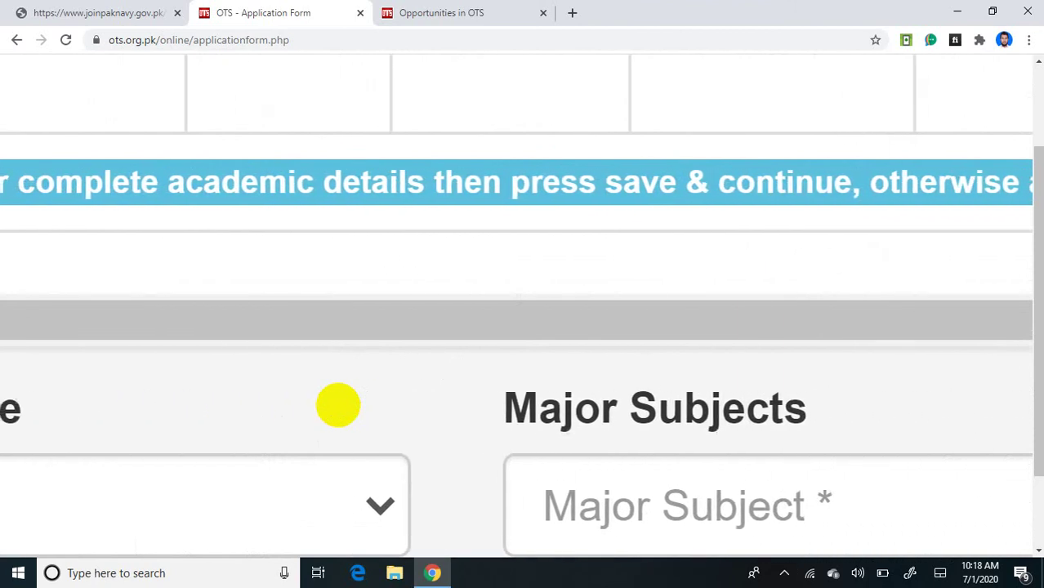
scroll(338, 405, "down", 5)
scroll(338, 405, "down", 3)
scroll(338, 405, "left", 5)
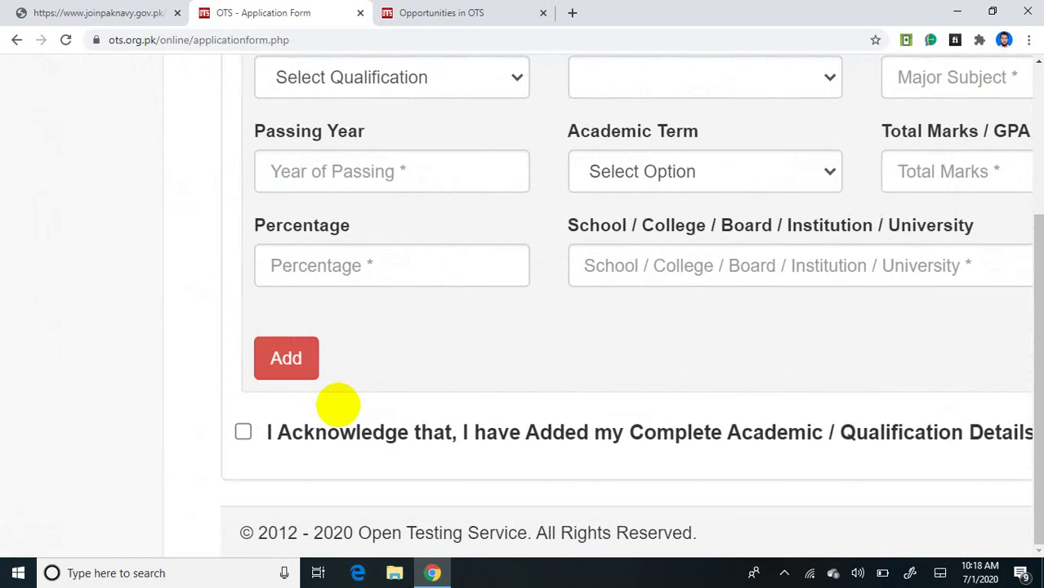
Step: Tick the 'I Acknowledge' checkbox for complete academic details, then Save & Continue
left_click(338, 405)
scroll(338, 405, "down", 1)
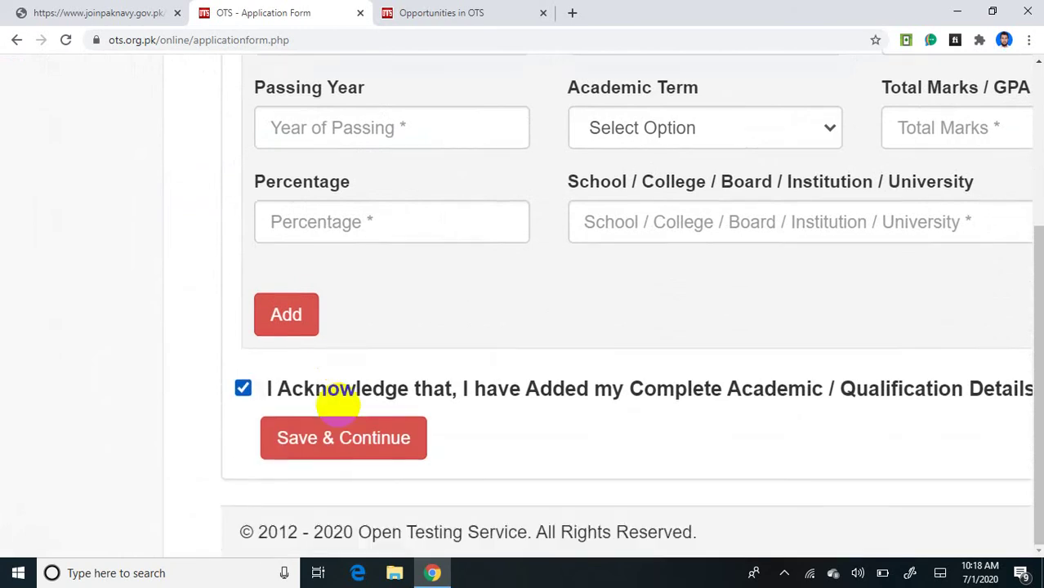
scroll(338, 405, "up", 5)
scroll(338, 405, "left", 3)
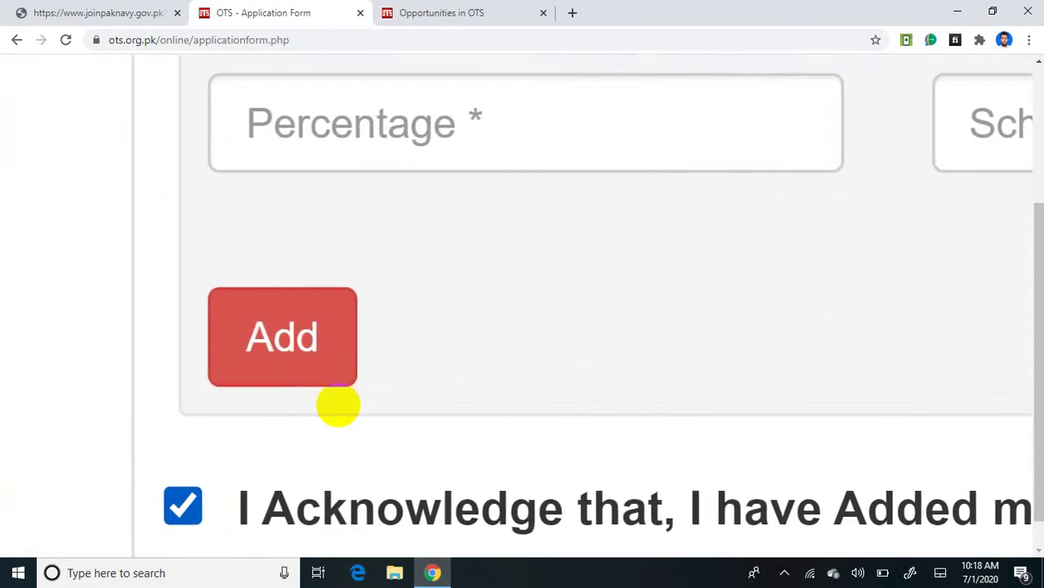
left_click(187, 505)
scroll(338, 405, "down", 3)
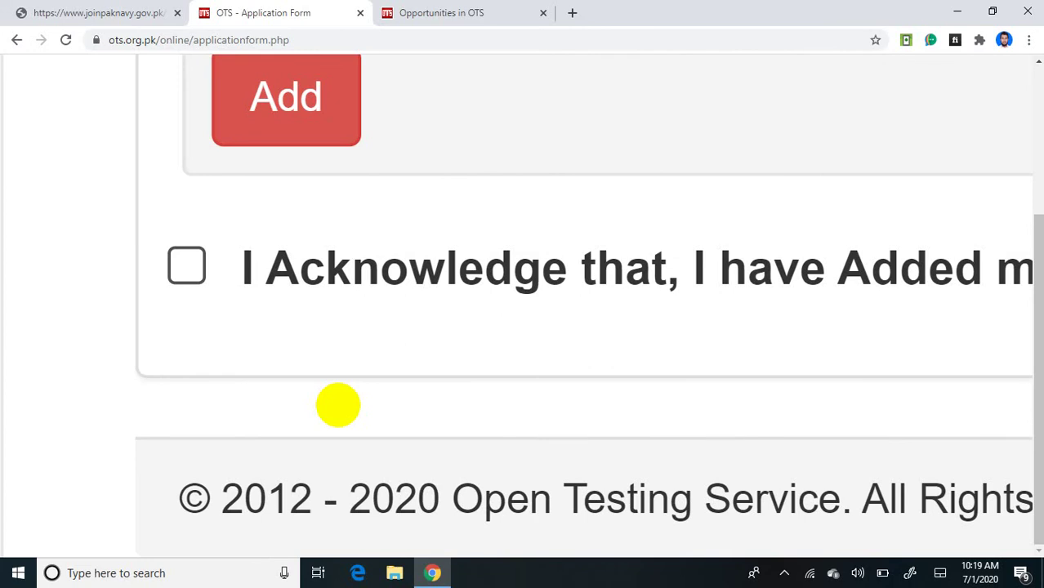
left_click(186, 266)
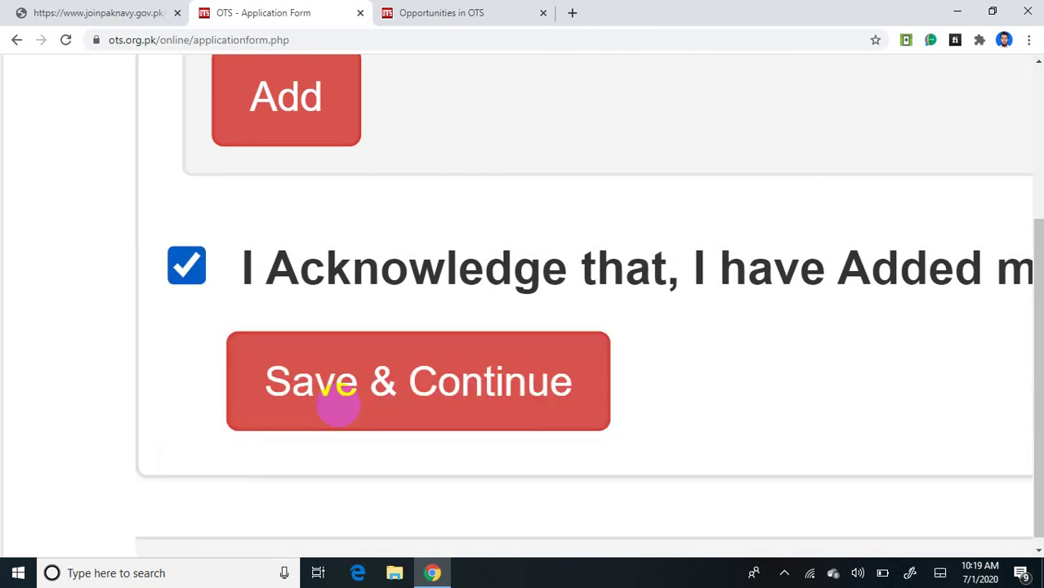
scroll(338, 401, "up", 2)
scroll(338, 401, "down", 2)
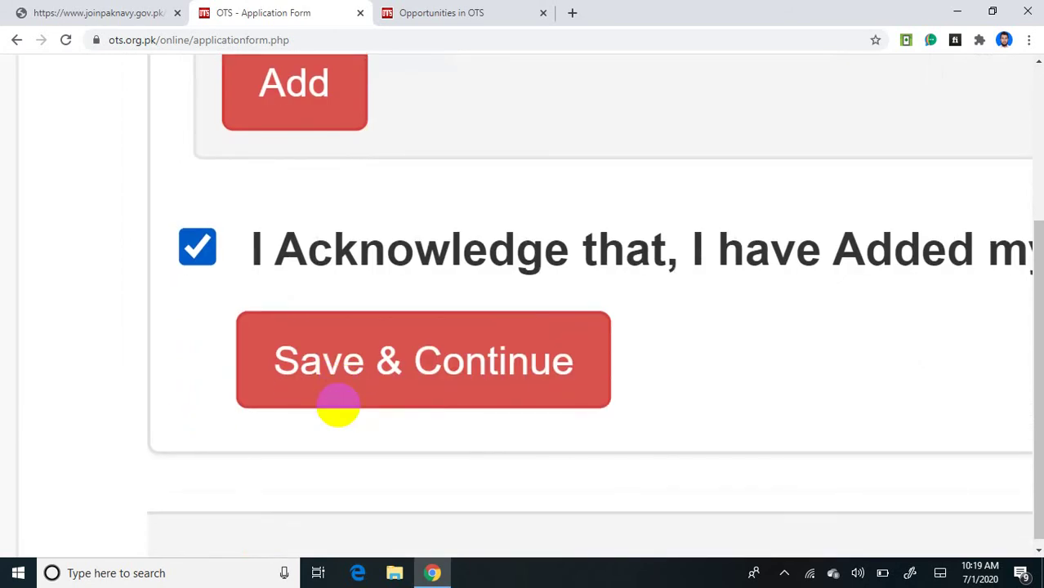
left_click(338, 400)
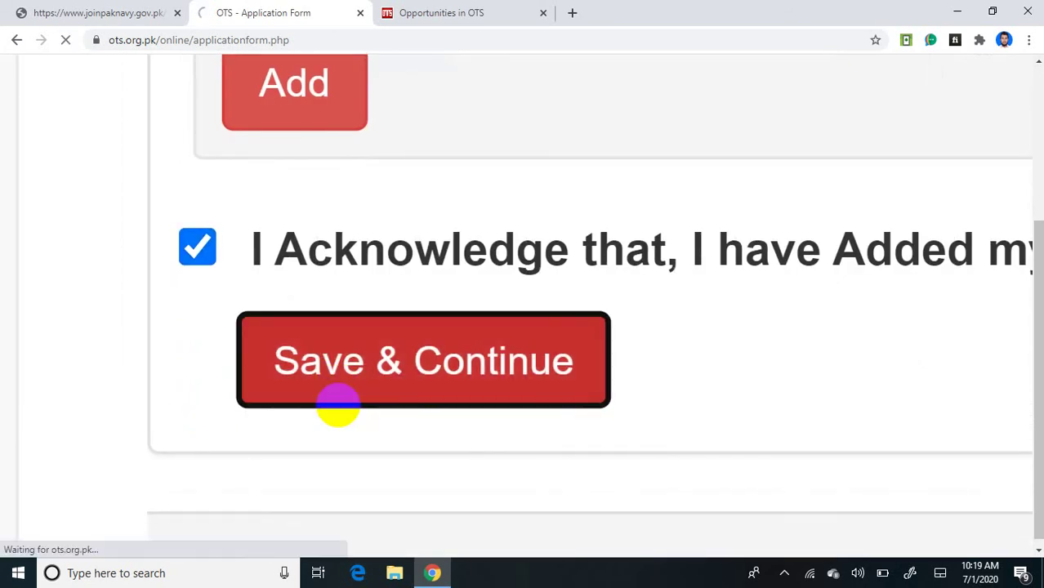
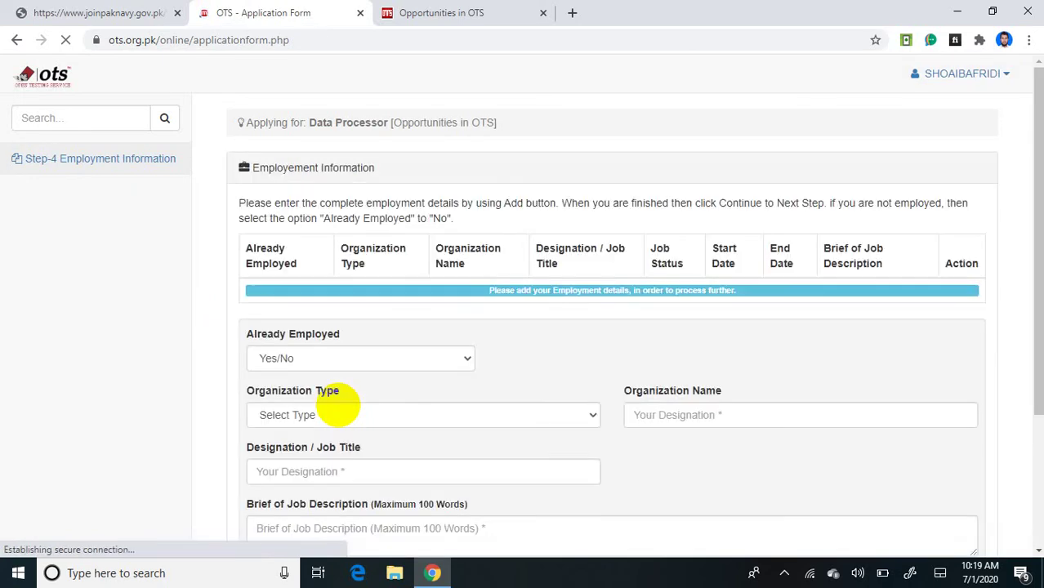
Step: Set Already Employed to No and add it as the employment entry
scroll(337, 404, "down", 3)
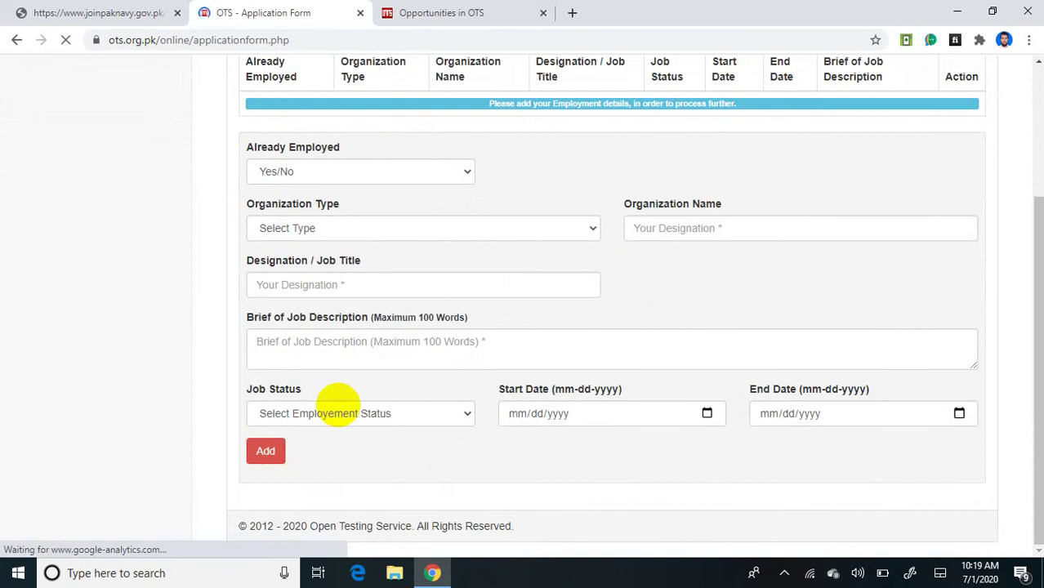
scroll(337, 404, "up", 5)
scroll(337, 404, "up", 3)
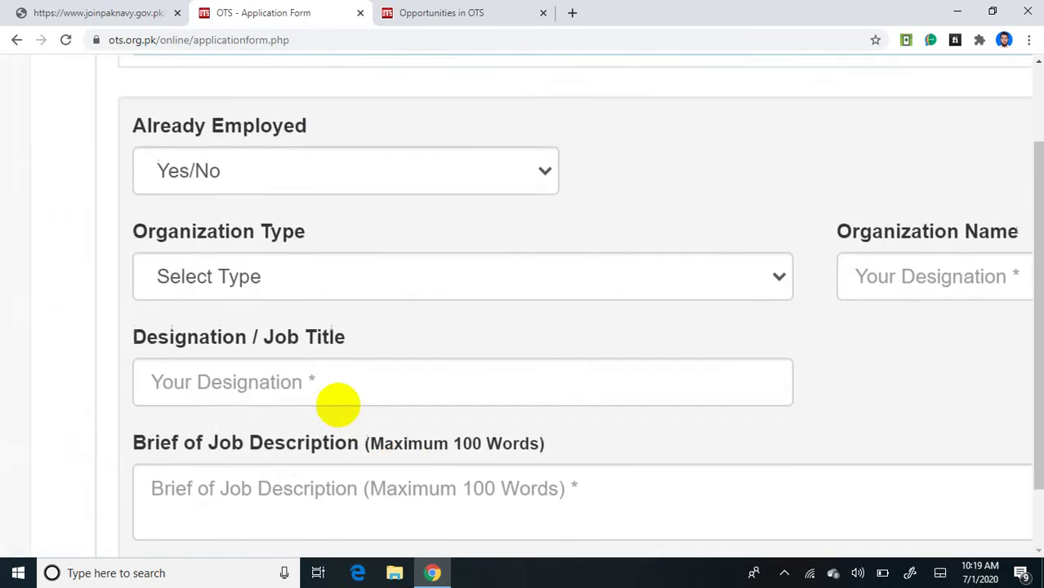
scroll(337, 405, "up", 1)
scroll(337, 406, "up", 2)
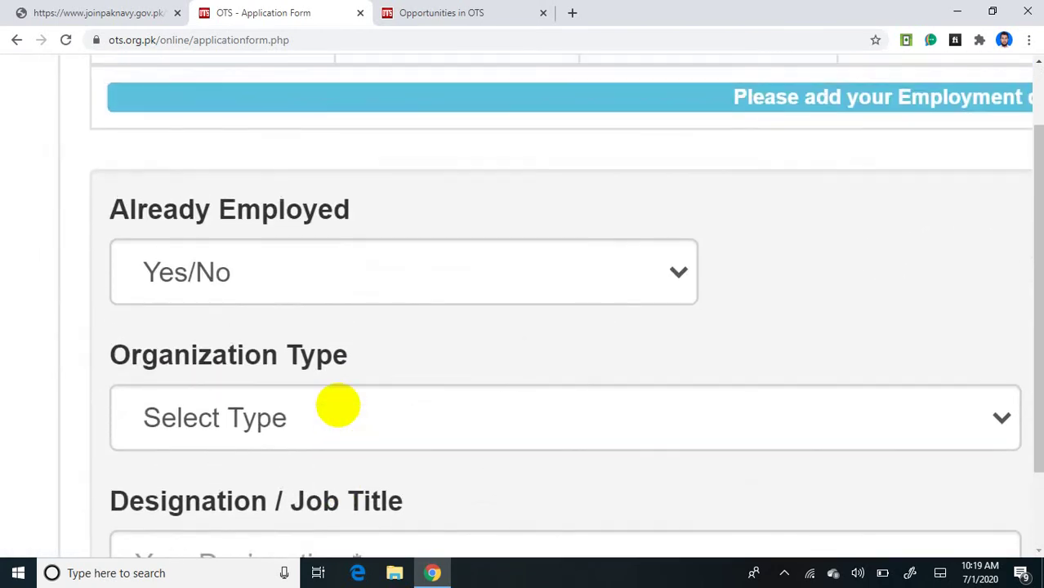
left_click(404, 272)
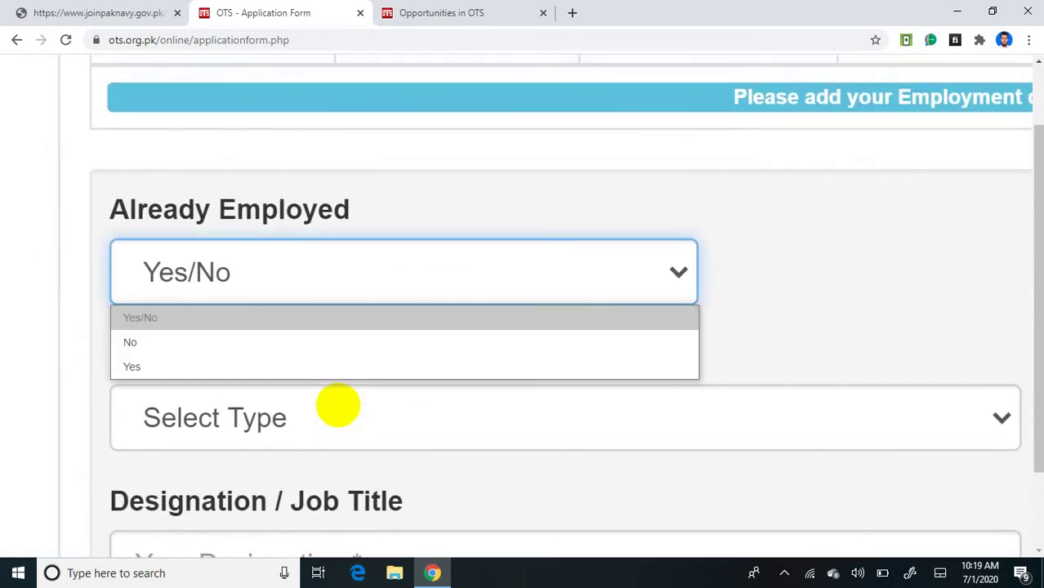
left_click(448, 344)
scroll(338, 405, "down", 1)
scroll(338, 405, "up", 1)
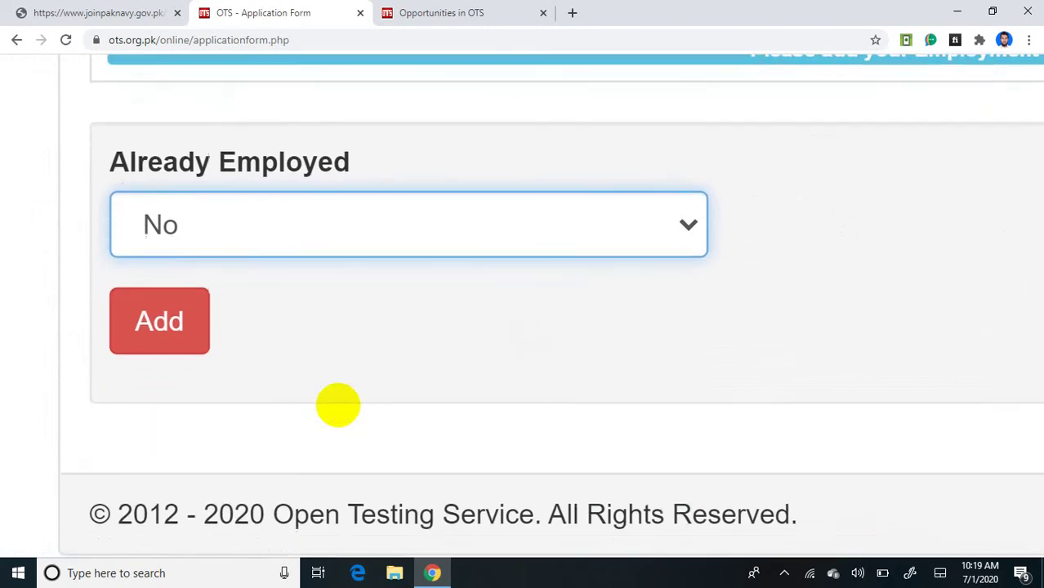
scroll(338, 405, "down", 1)
scroll(338, 405, "up", 2)
scroll(338, 405, "down", 2)
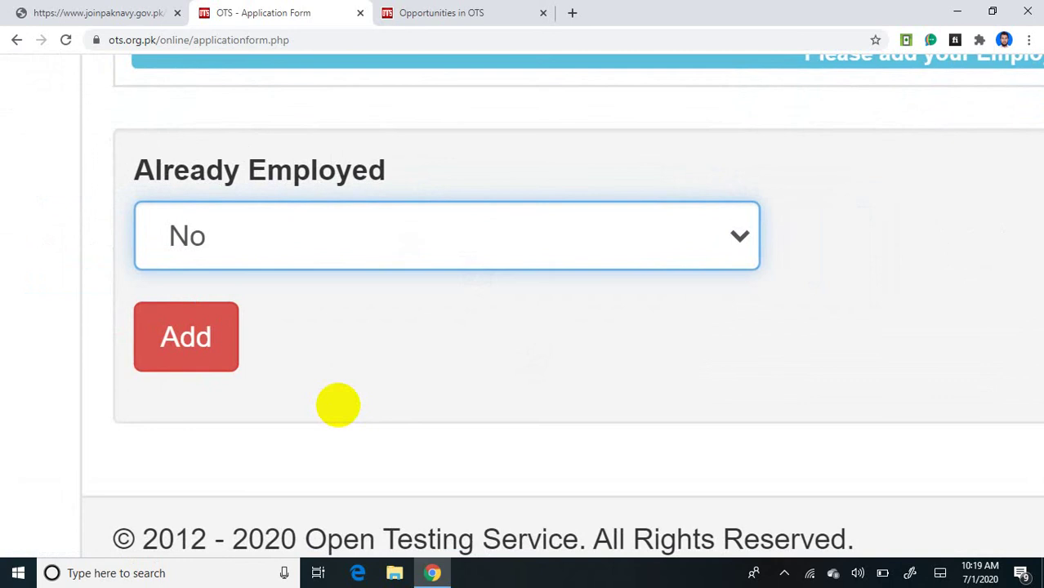
key("Tab")
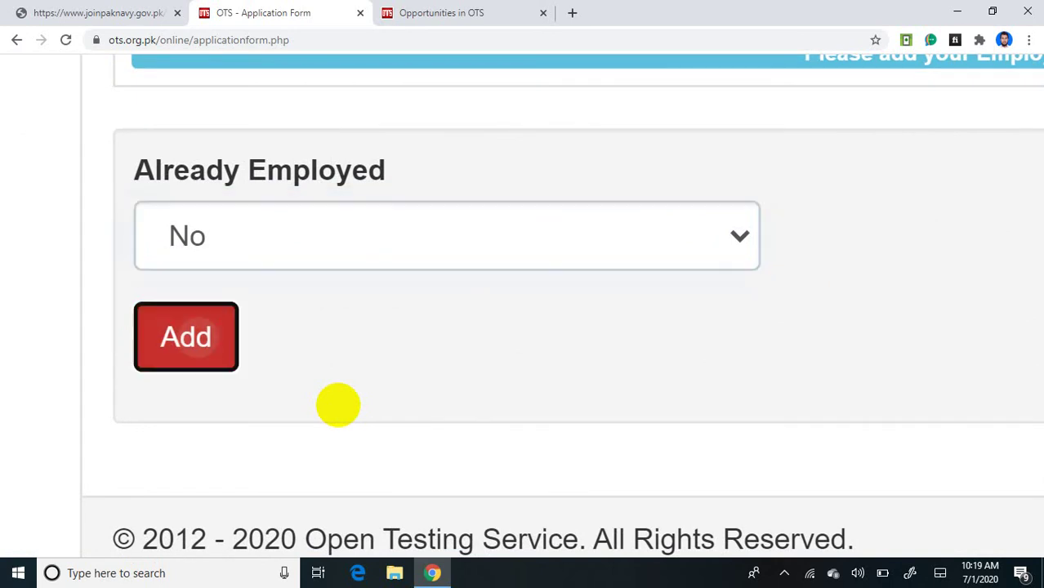
key("Return")
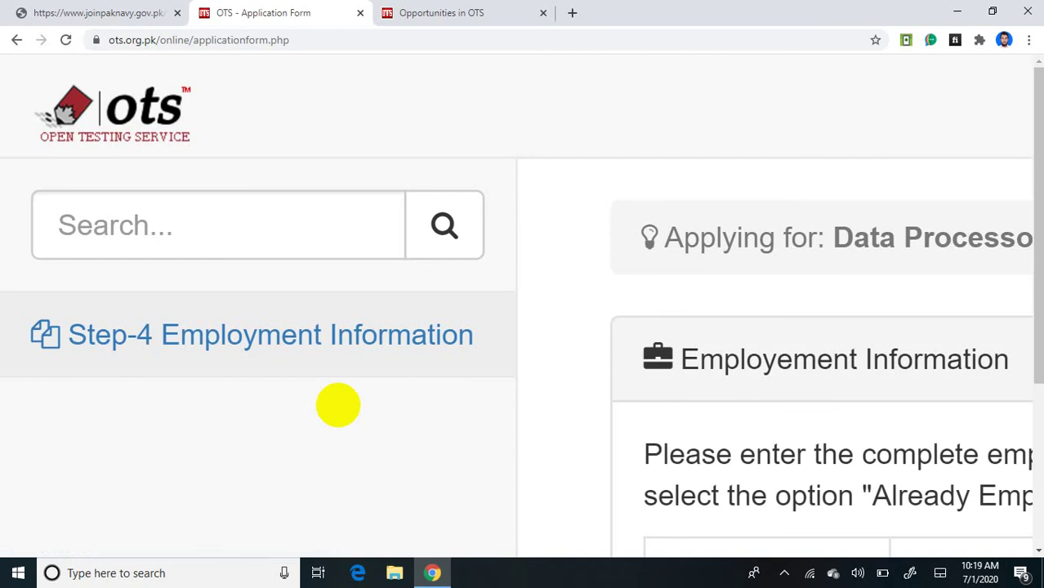
Step: Tick 'I Acknowledge' for the employment details, then Save & Continue to the Test Center step
scroll(338, 405, "down", 5)
scroll(338, 405, "down", 1)
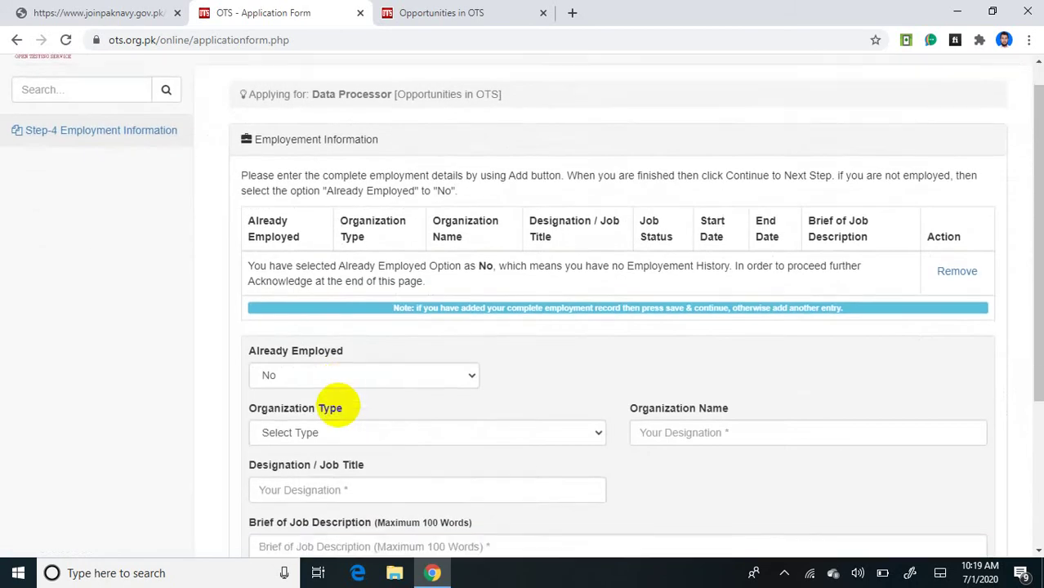
scroll(338, 405, "down", 3)
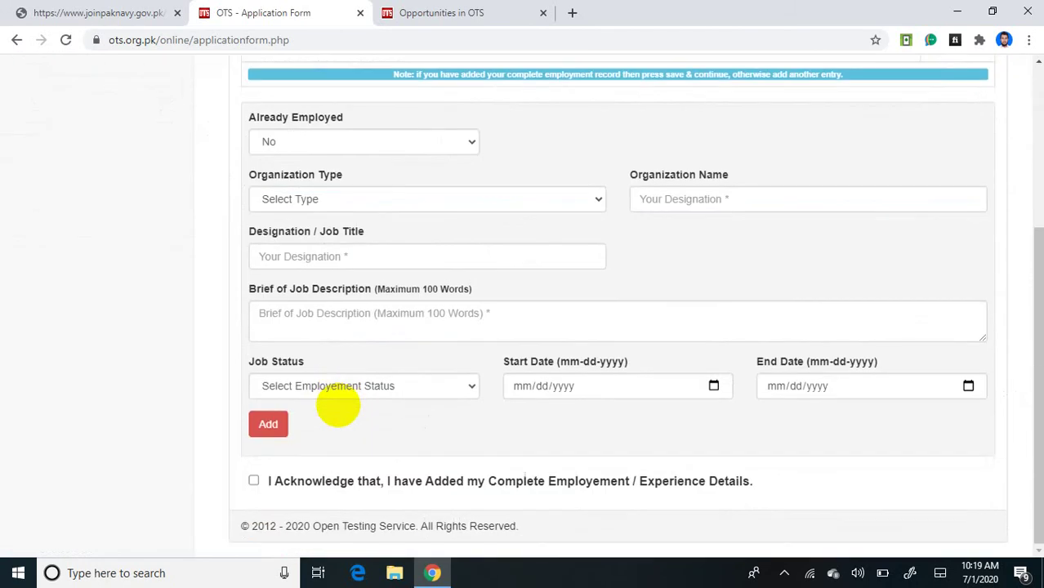
left_click(254, 480)
scroll(338, 405, "down", 1)
scroll(338, 405, "up", 5)
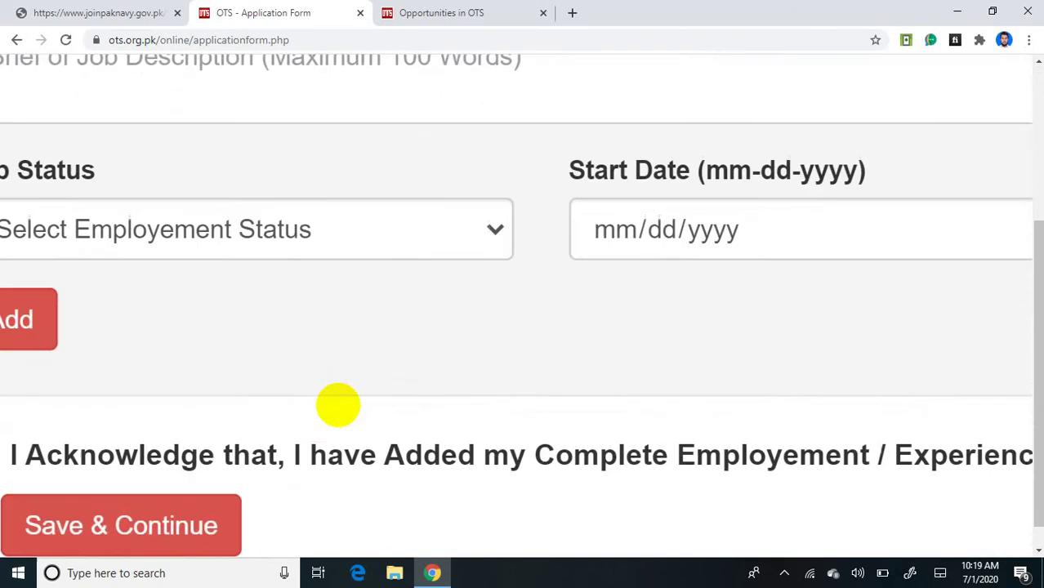
scroll(338, 405, "down", 2)
scroll(338, 405, "left", 3)
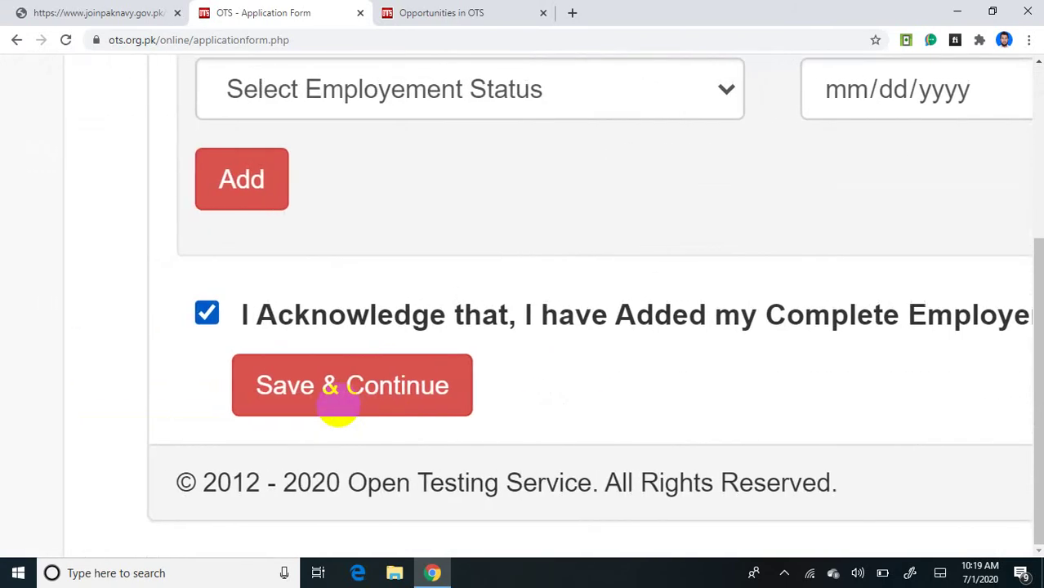
scroll(336, 405, "up", 3)
left_click(336, 405)
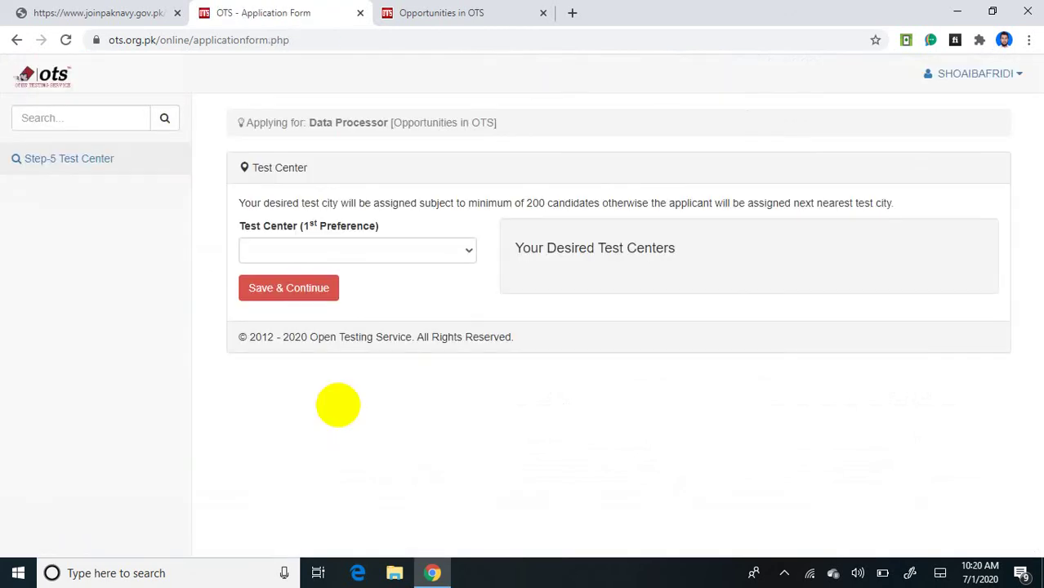
Step: Choose Islamabad as the first-preference test center
scroll(338, 405, "up", 3)
scroll(339, 405, "left", 3)
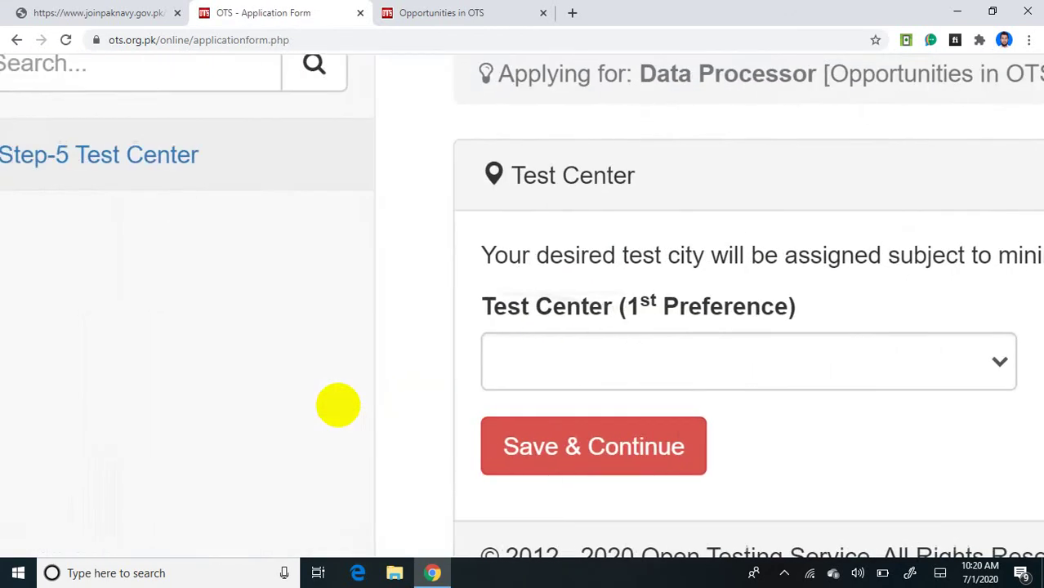
scroll(338, 405, "left", 1)
scroll(338, 405, "right", 3)
scroll(338, 405, "left", 3)
scroll(338, 405, "up", 3)
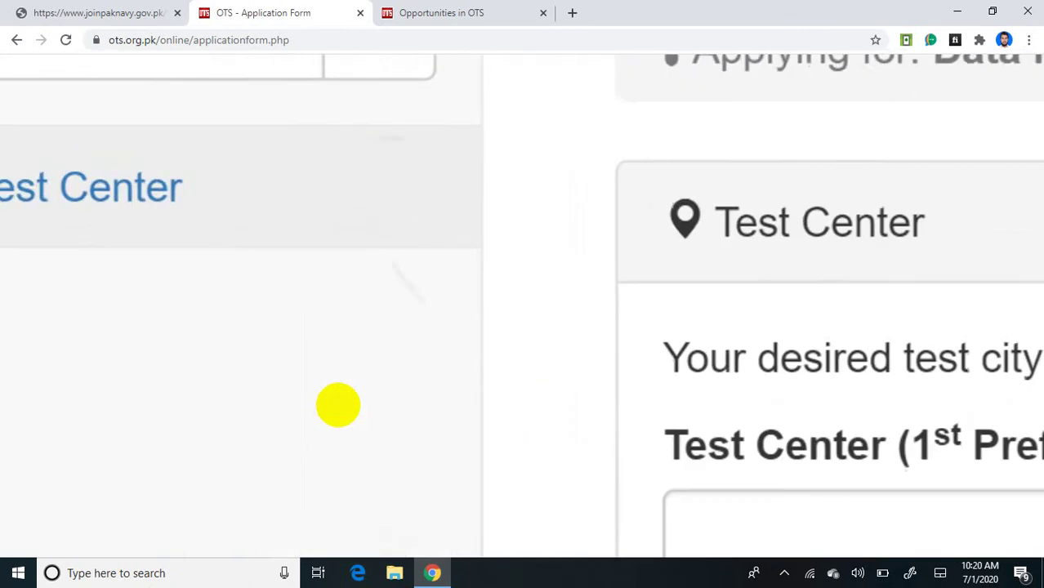
scroll(338, 405, "right", 4)
scroll(338, 405, "down", 3)
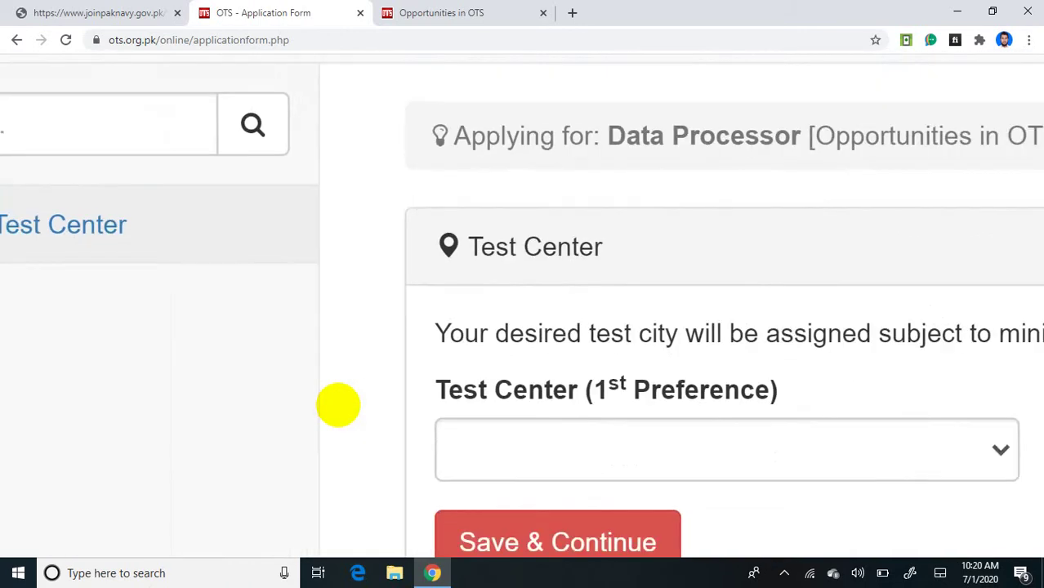
scroll(338, 405, "down", 2)
scroll(338, 405, "right", 1)
scroll(338, 405, "up", 1)
scroll(338, 405, "down", 1)
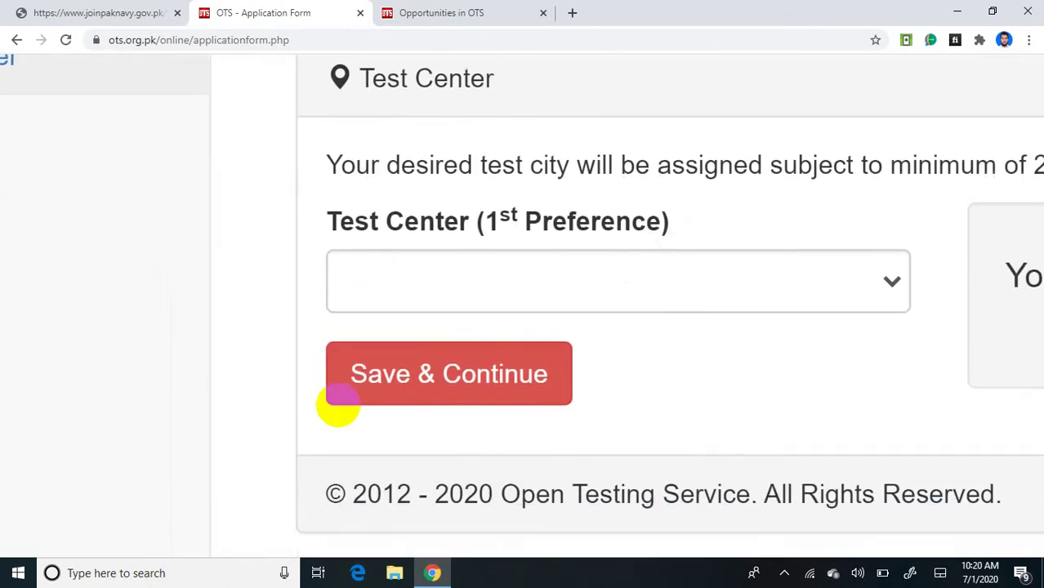
left_click(874, 278)
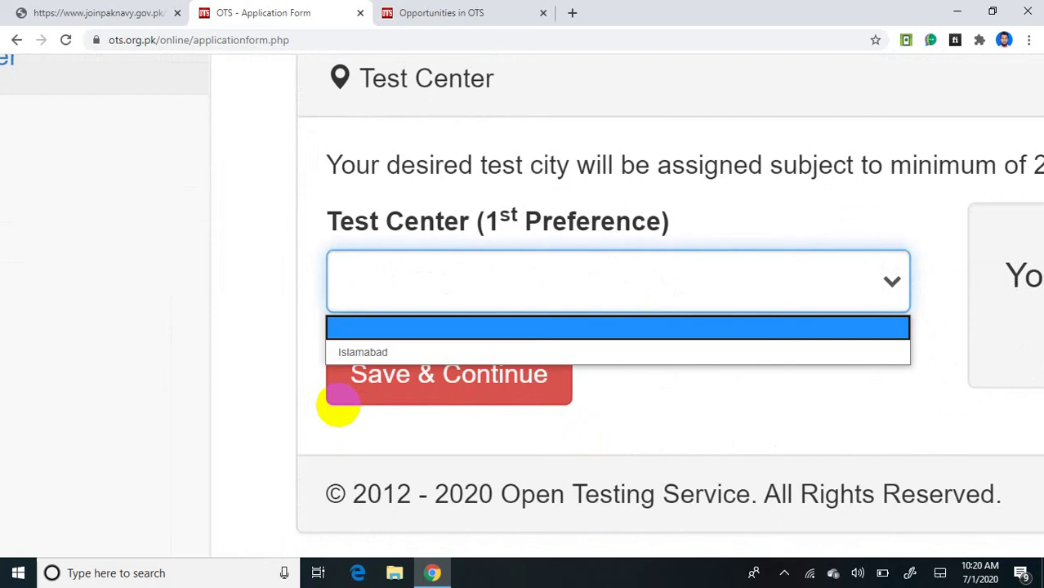
left_click(666, 351)
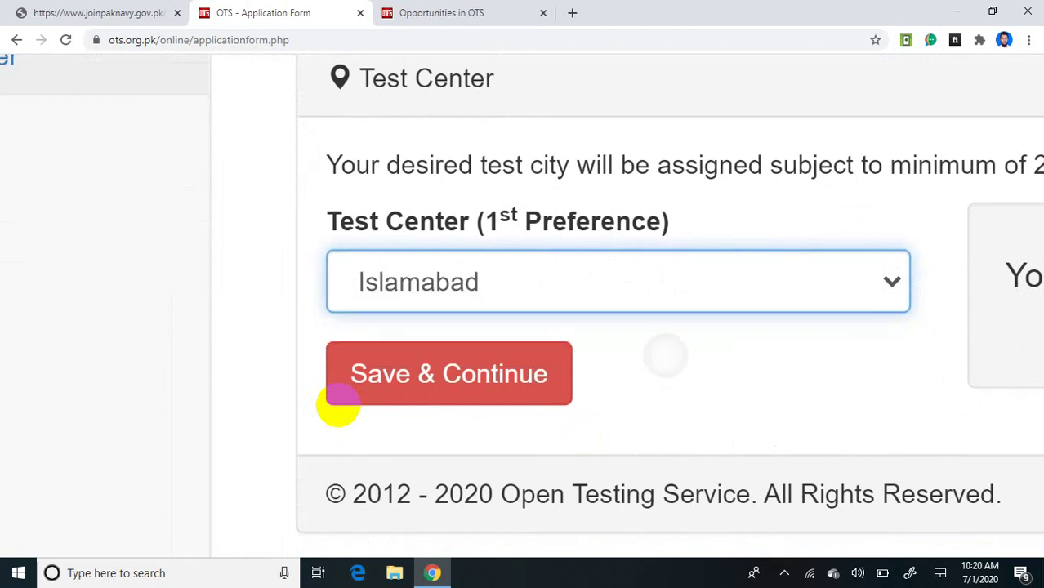
Step: Save the test center choice and continue to the Application Overview
scroll(338, 404, "right", 6)
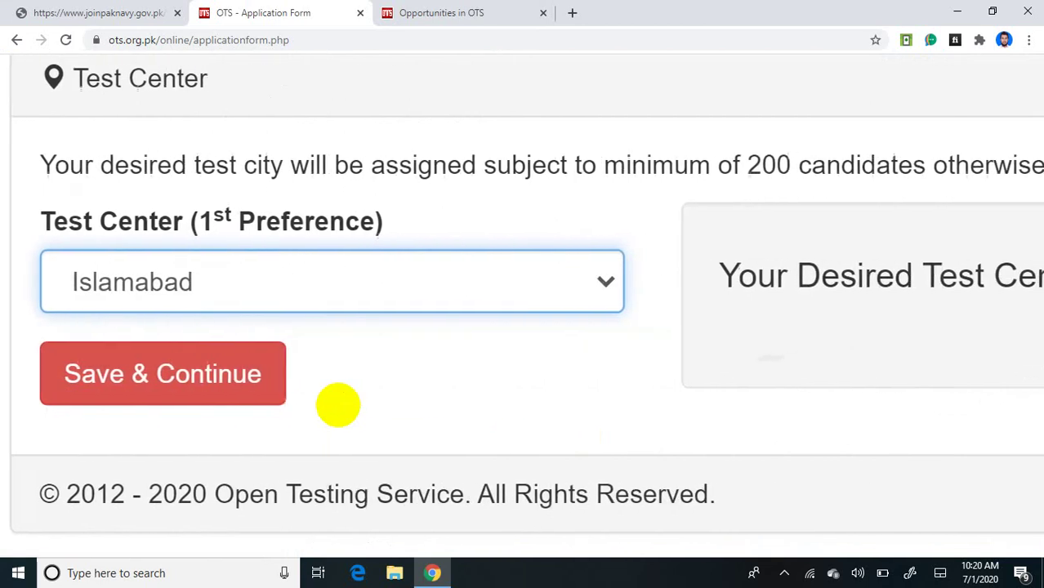
scroll(338, 405, "right", 3)
scroll(338, 405, "down", 5)
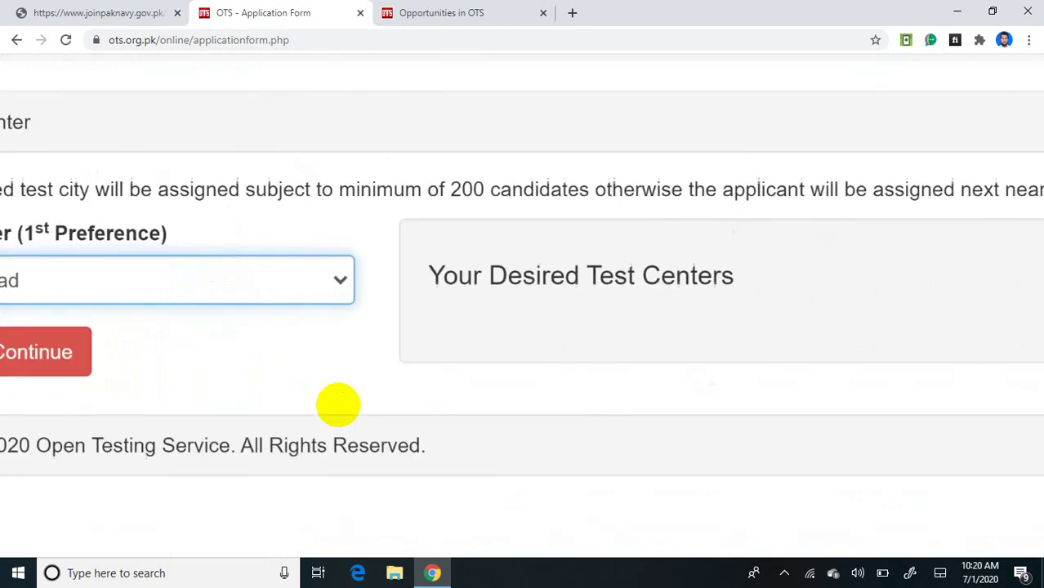
scroll(338, 405, "up", 5)
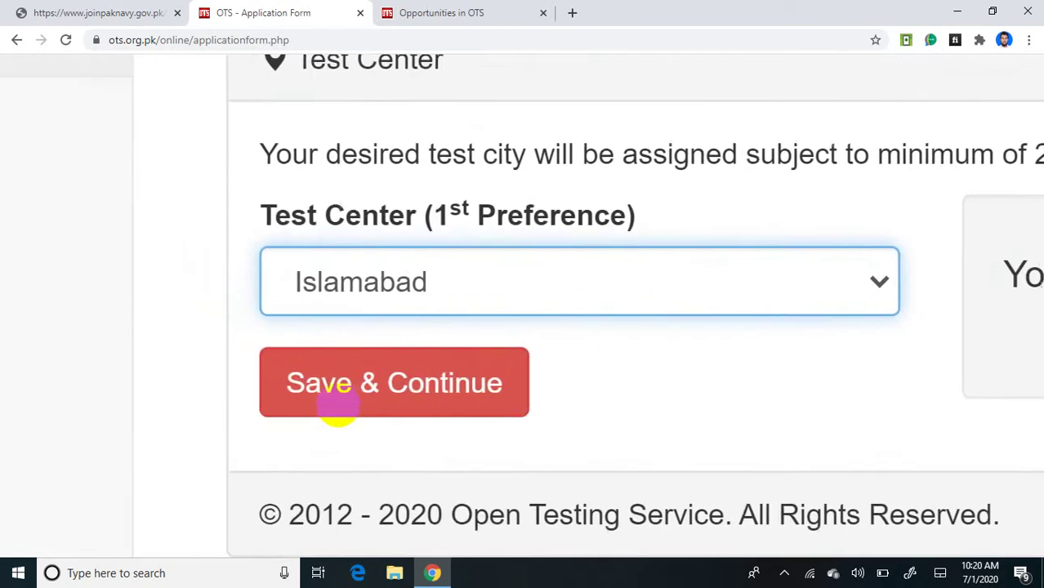
left_click(432, 419)
left_click(335, 406)
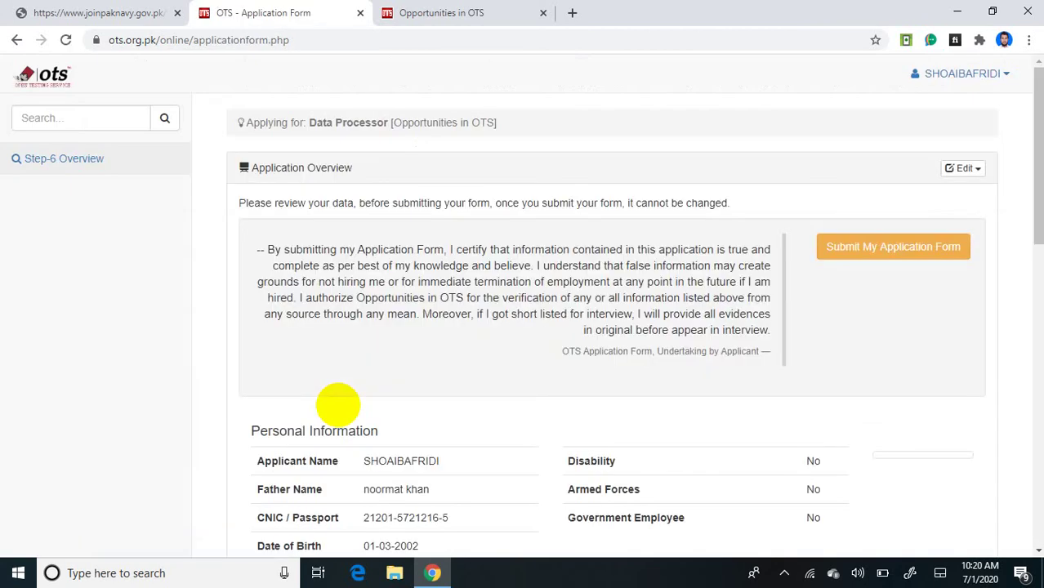
Step: Review the personal and academic details in the overview, then submit the application form
scroll(443, 524, "down", 1)
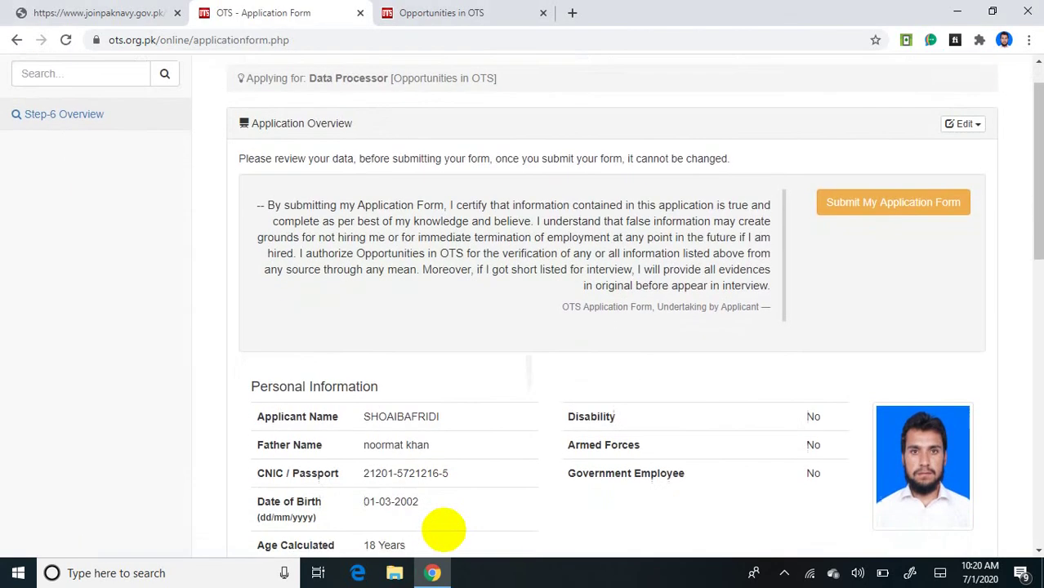
scroll(444, 531, "down", 5)
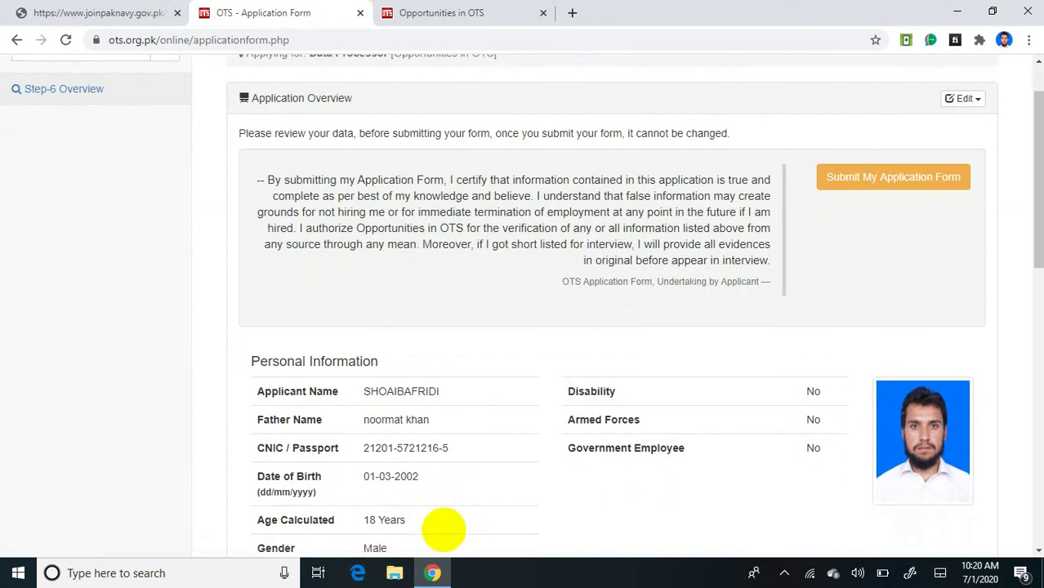
scroll(444, 531, "down", 7)
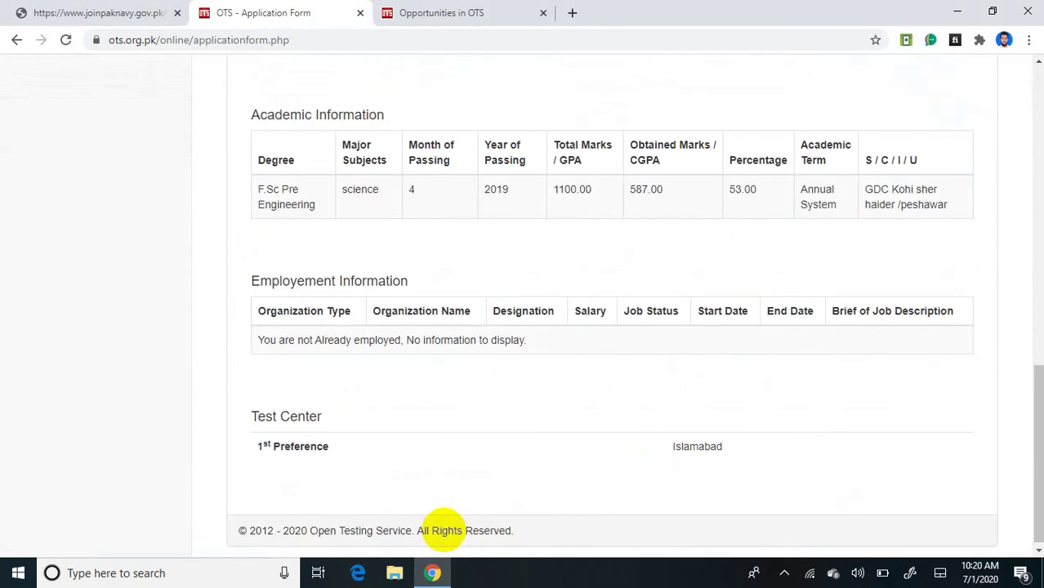
scroll(443, 525, "up", 4)
scroll(443, 531, "up", 10)
scroll(444, 530, "left", 6)
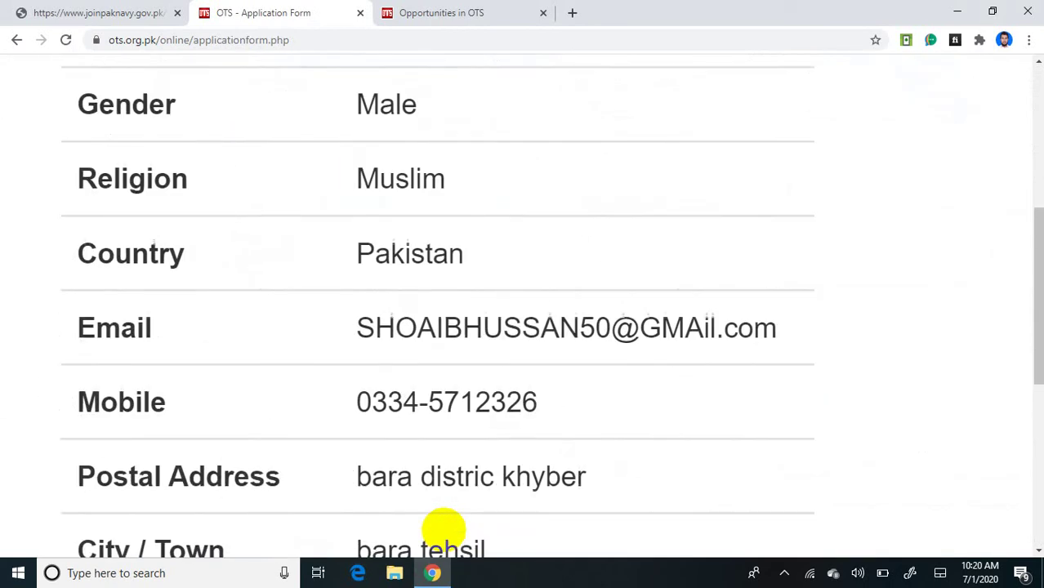
scroll(443, 530, "down", 5)
scroll(443, 531, "up", 4)
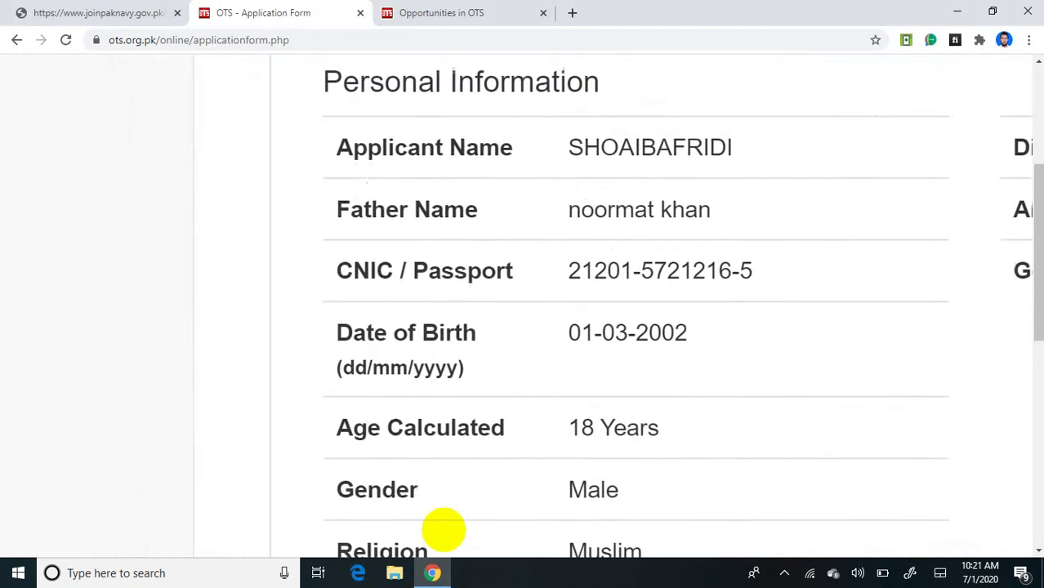
scroll(443, 530, "up", 5)
scroll(443, 530, "down", 9)
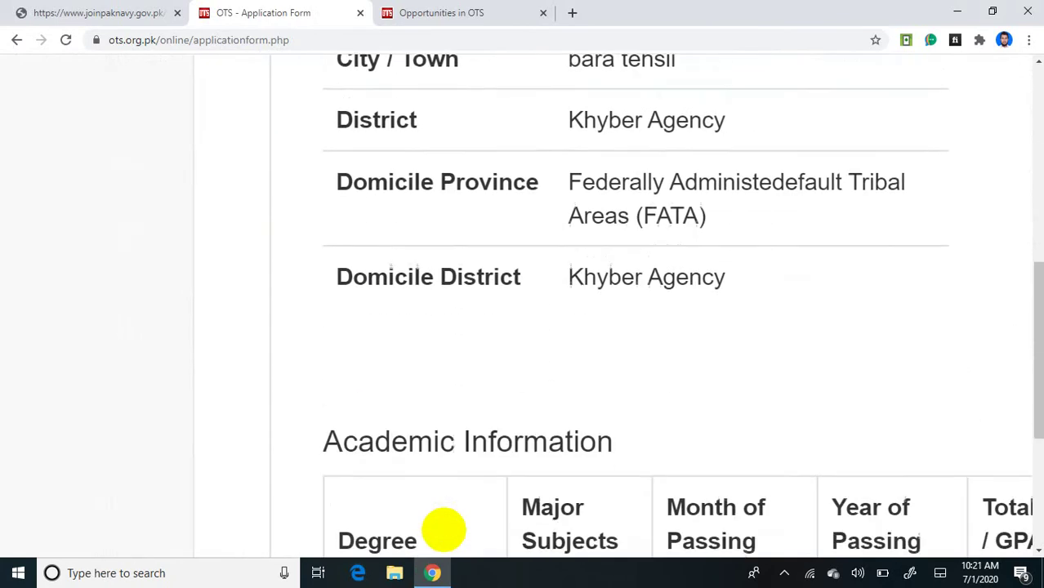
scroll(443, 530, "up", 2)
scroll(444, 531, "down", 2)
scroll(443, 531, "down", 5)
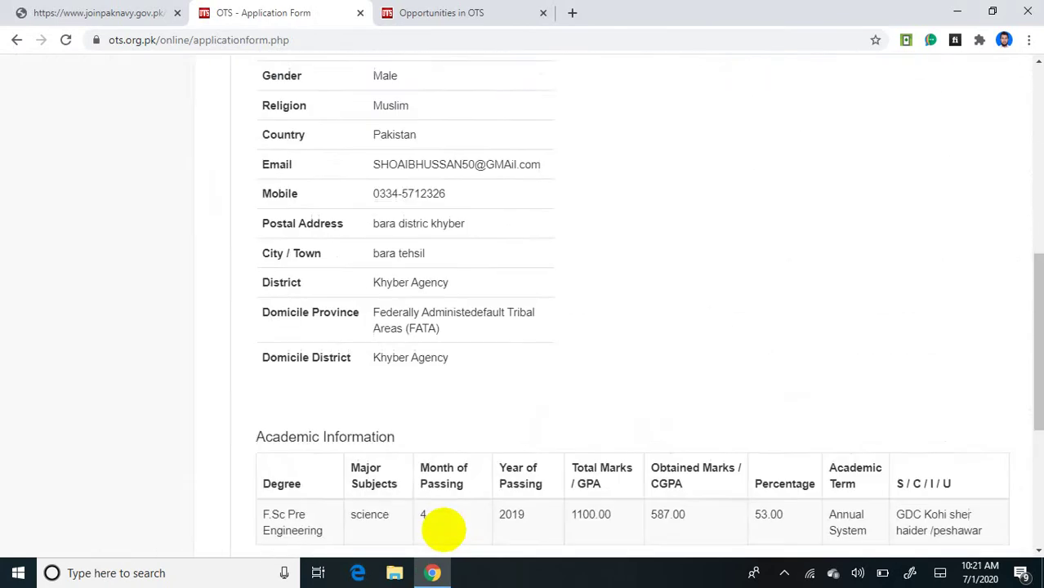
scroll(444, 531, "up", 8)
scroll(443, 530, "up", 1)
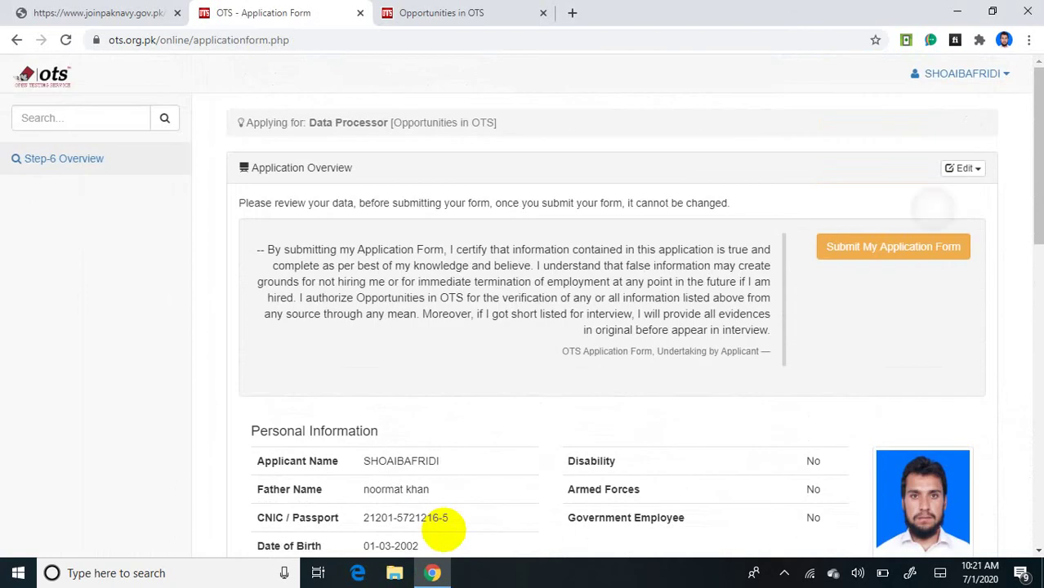
scroll(443, 531, "up", 6)
scroll(443, 531, "up", 2)
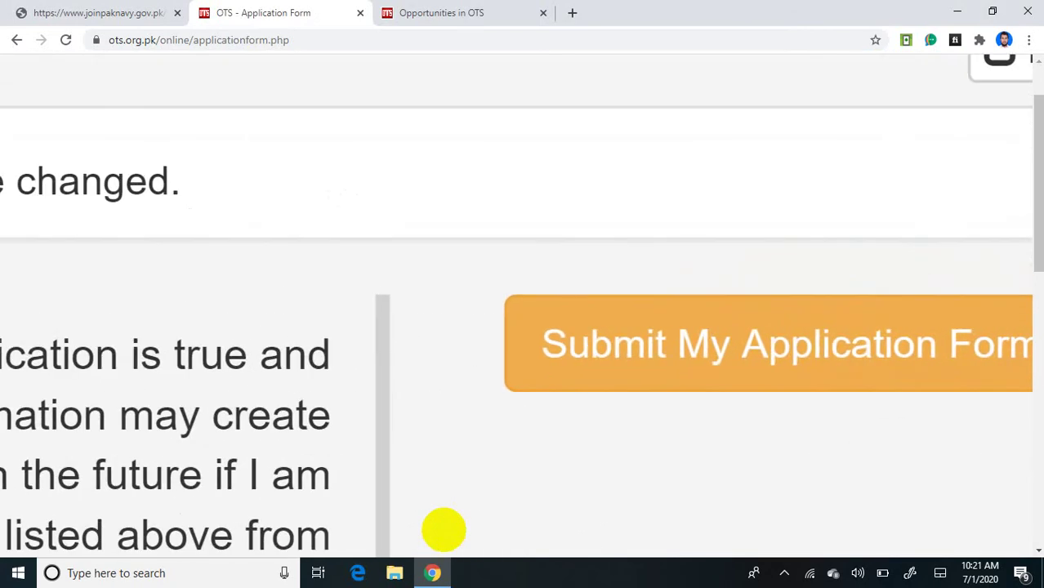
scroll(444, 531, "right", 2)
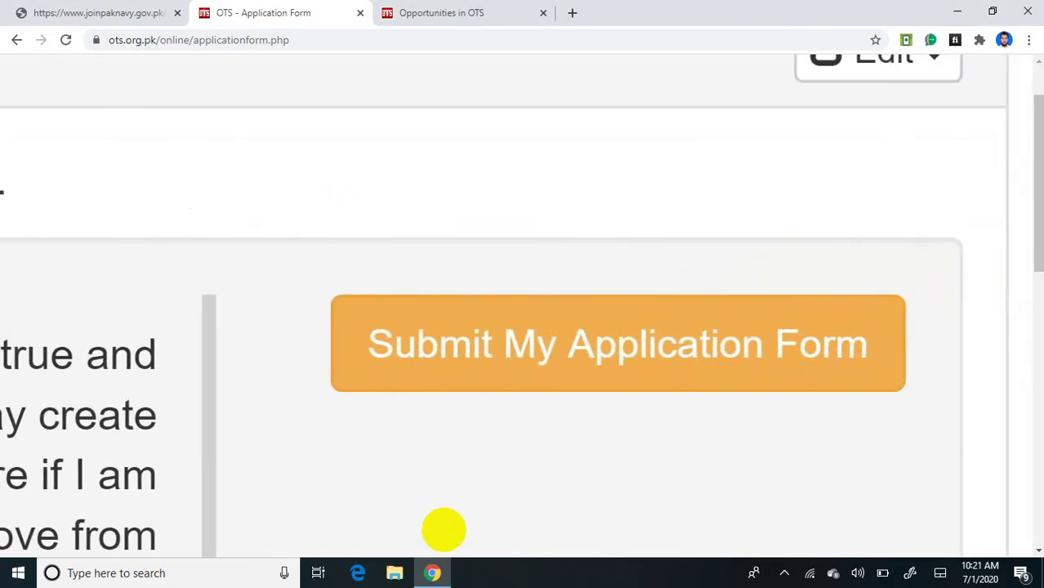
key("Return")
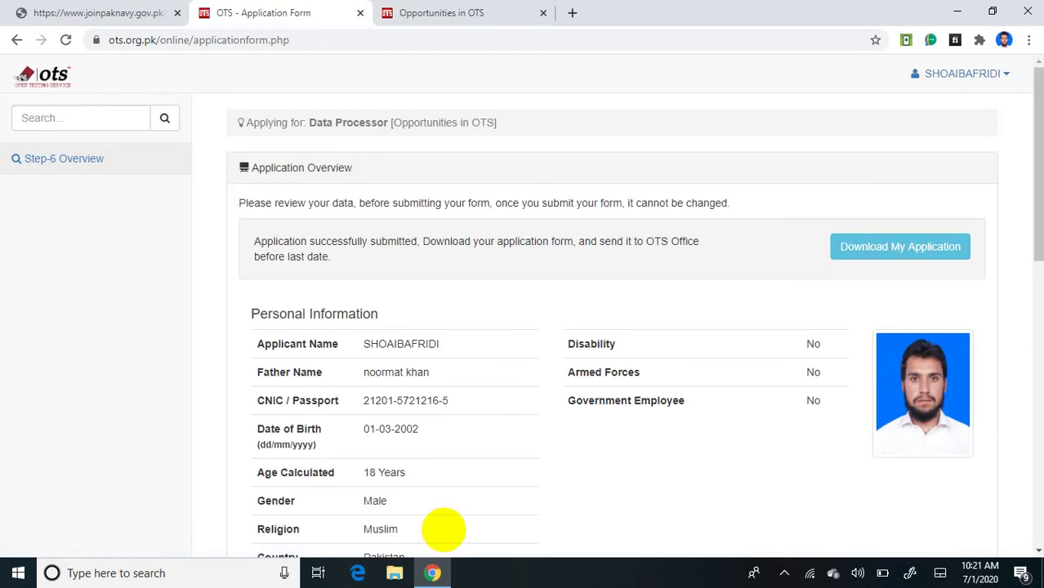
Step: Scroll through the submission confirmation and the Data Processor registration form to review it
scroll(443, 529, "up", 5)
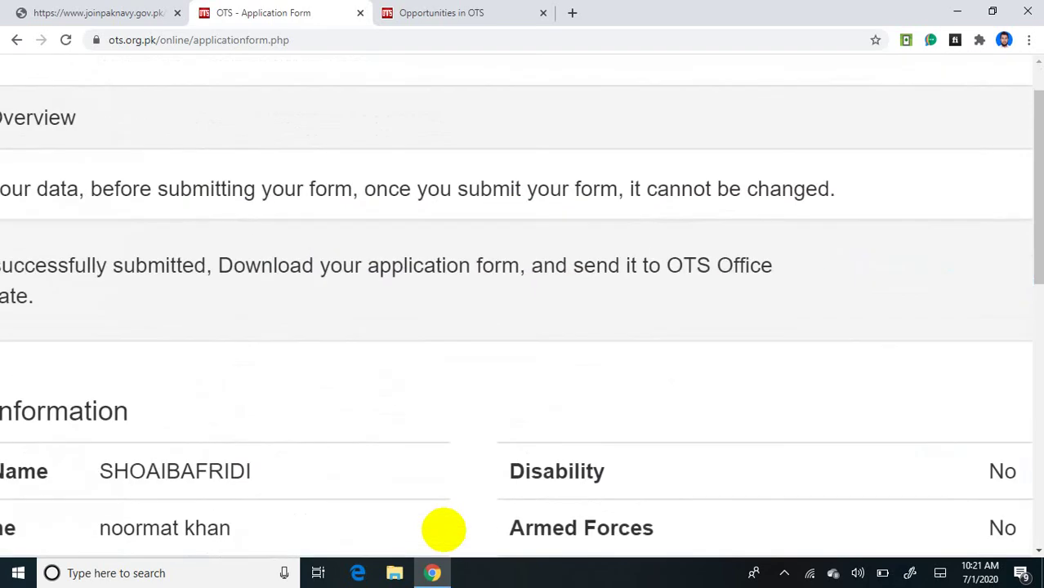
scroll(444, 529, "down", 2)
scroll(443, 529, "up", 2)
scroll(443, 530, "right", 6)
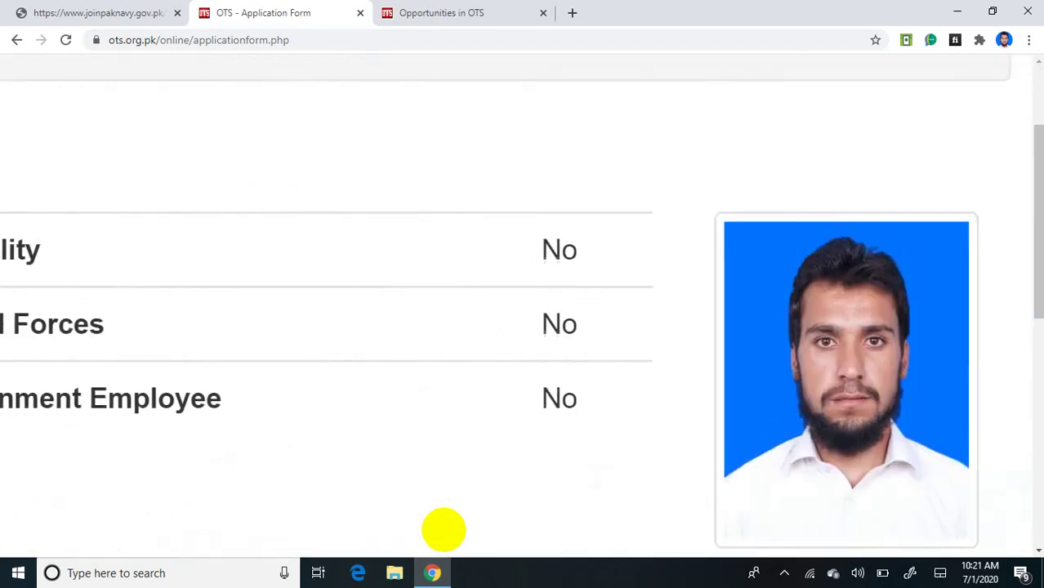
scroll(444, 529, "right", 2)
scroll(444, 529, "down", 5)
scroll(443, 529, "up", 5)
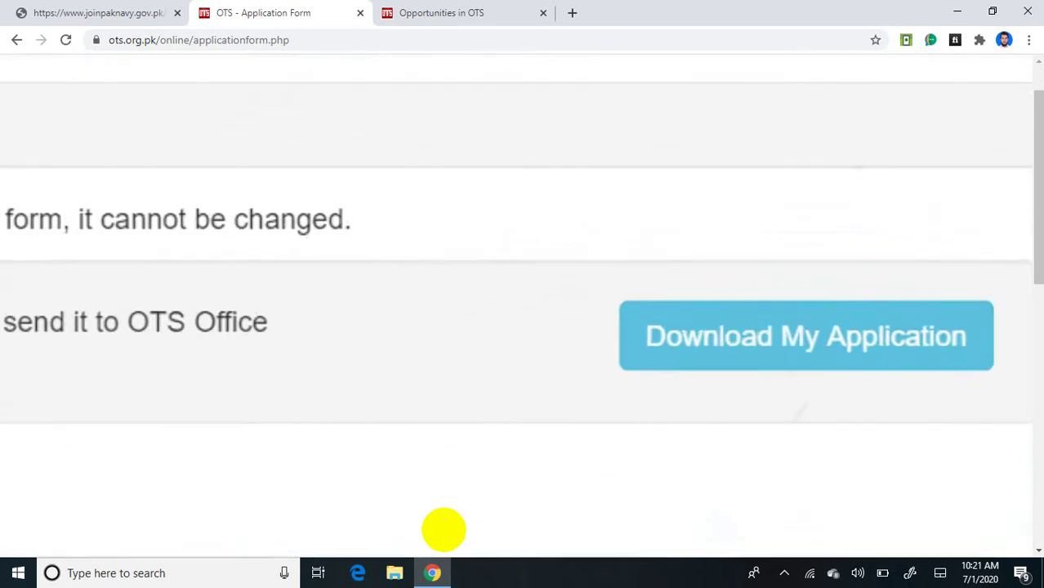
scroll(443, 529, "up", 2)
scroll(443, 529, "right", 2)
scroll(443, 529, "down", 2)
scroll(444, 529, "up", 1)
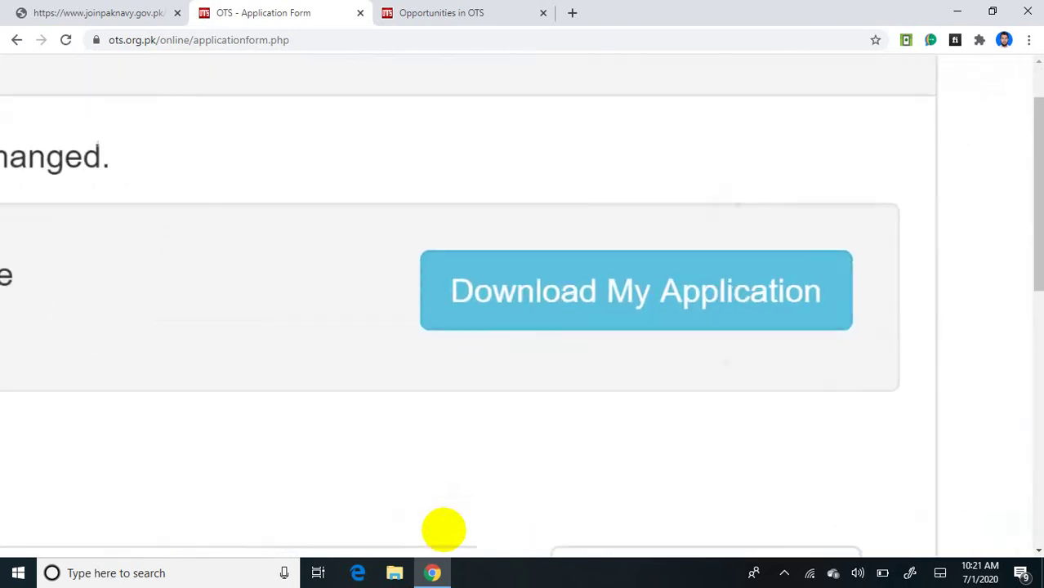
scroll(443, 529, "up", 1)
scroll(443, 529, "down", 5)
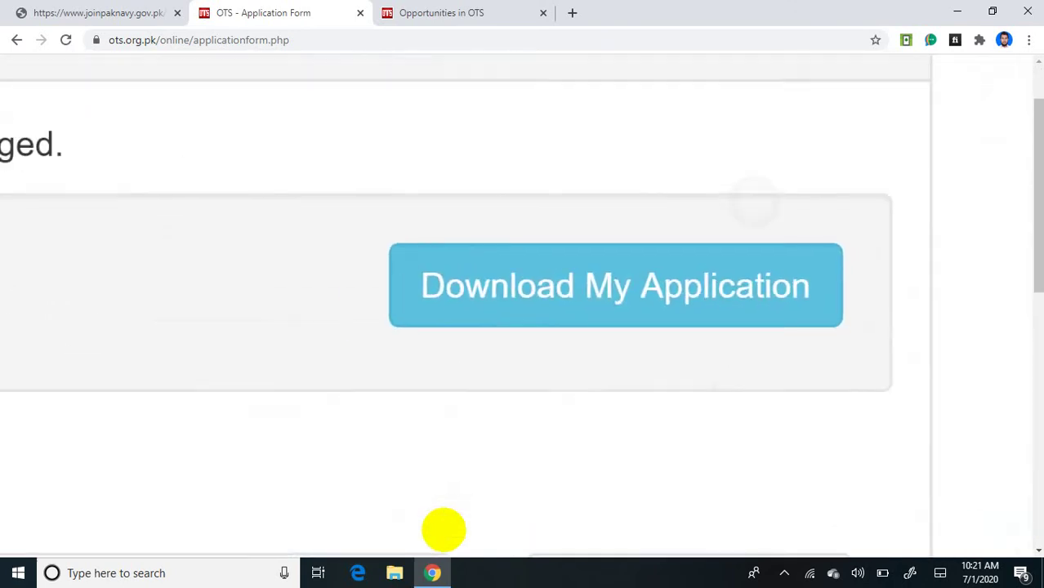
scroll(443, 529, "down", 1)
scroll(443, 529, "down", 8)
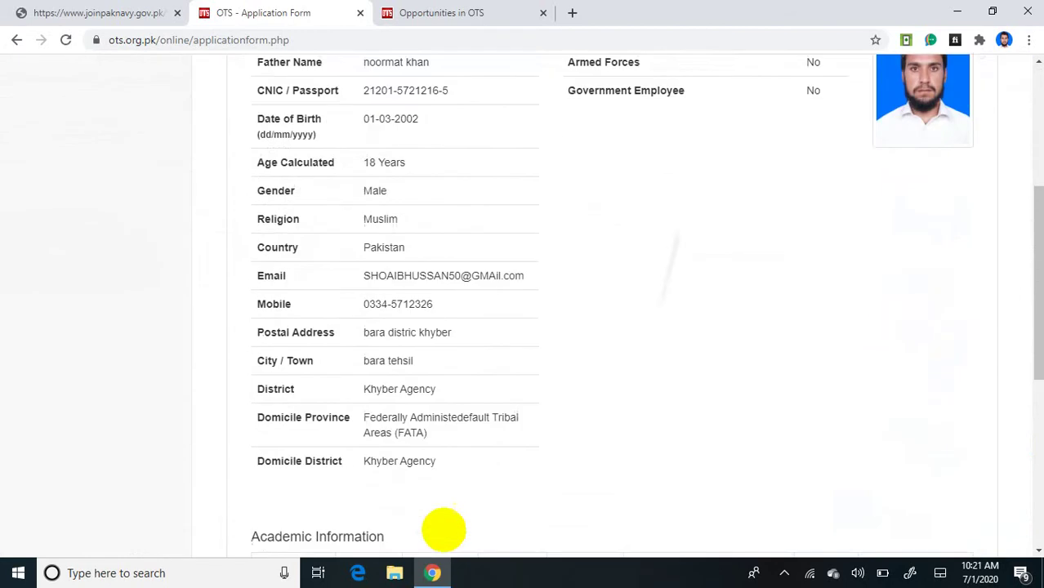
scroll(444, 529, "up", 10)
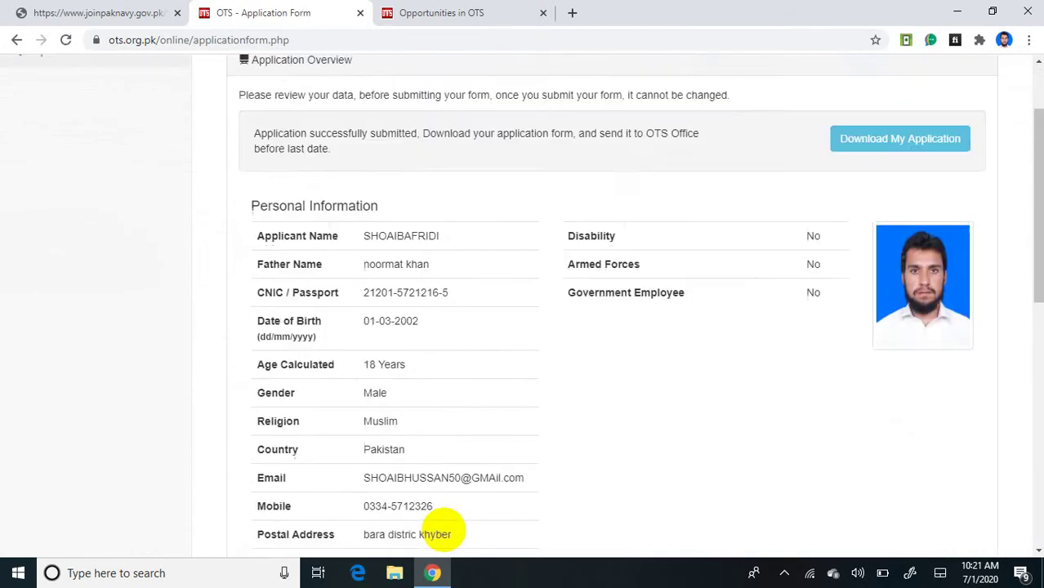
scroll(444, 529, "up", 5)
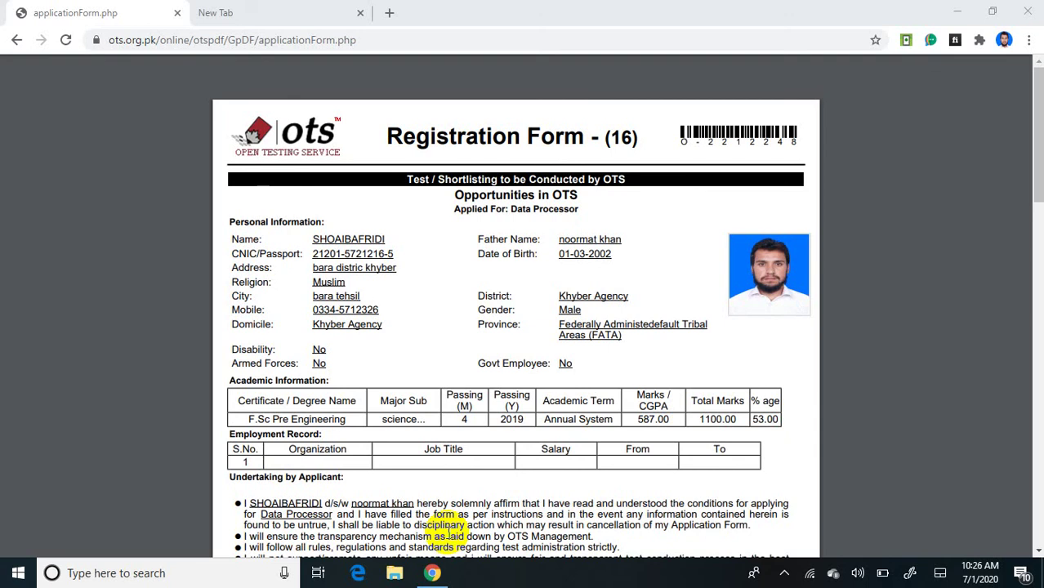
scroll(447, 525, "down", 5)
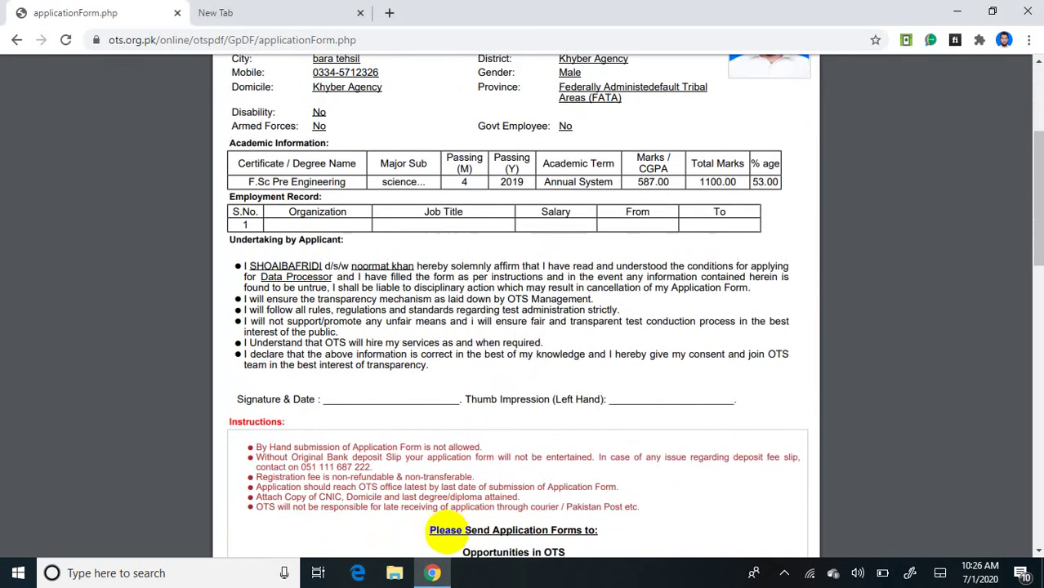
scroll(448, 533, "up", 5)
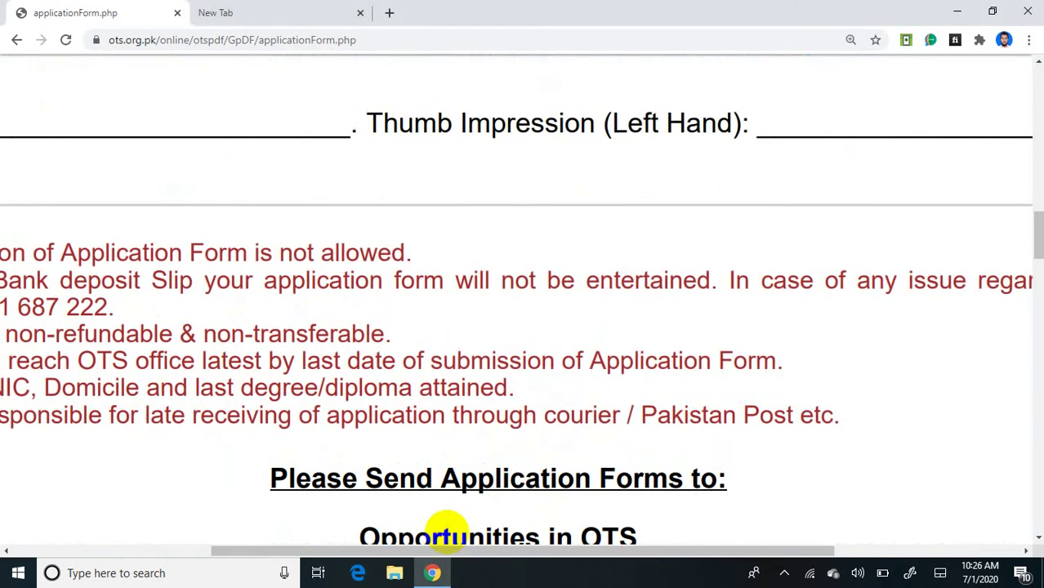
scroll(448, 533, "down", 5)
scroll(446, 532, "down", 7)
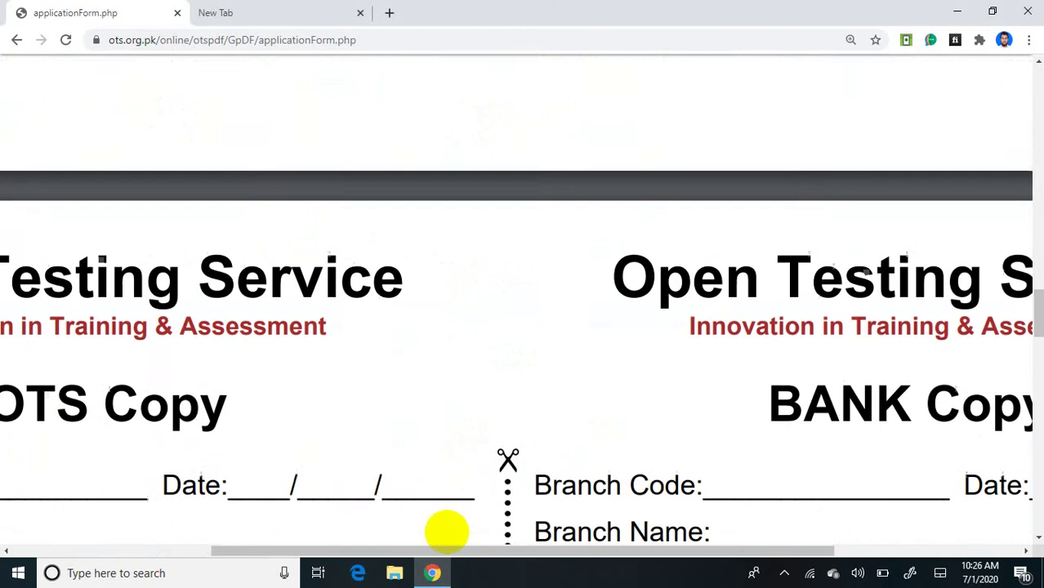
scroll(447, 532, "down", 2)
scroll(447, 533, "up", 2)
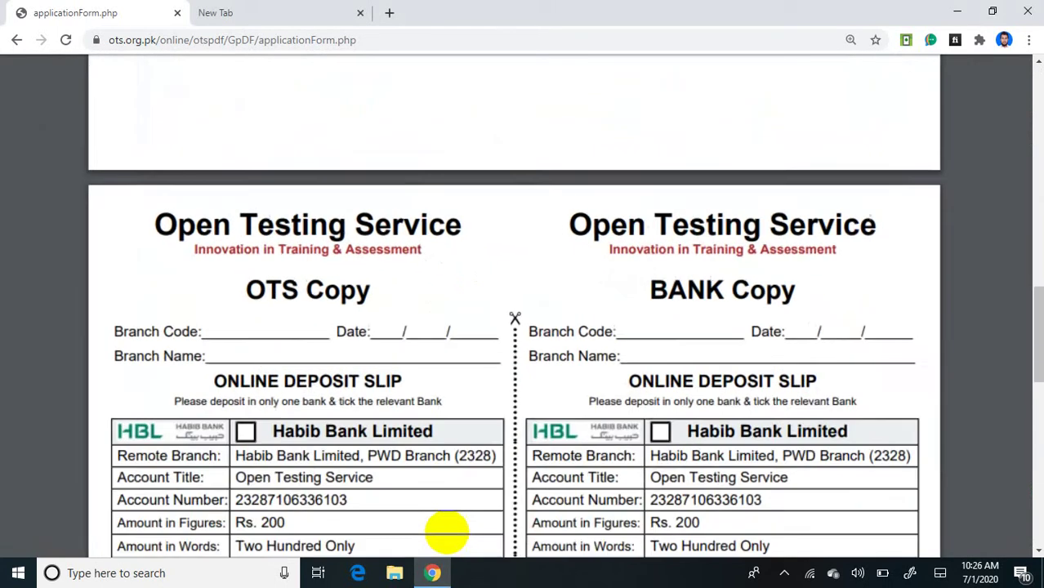
scroll(447, 532, "up", 8)
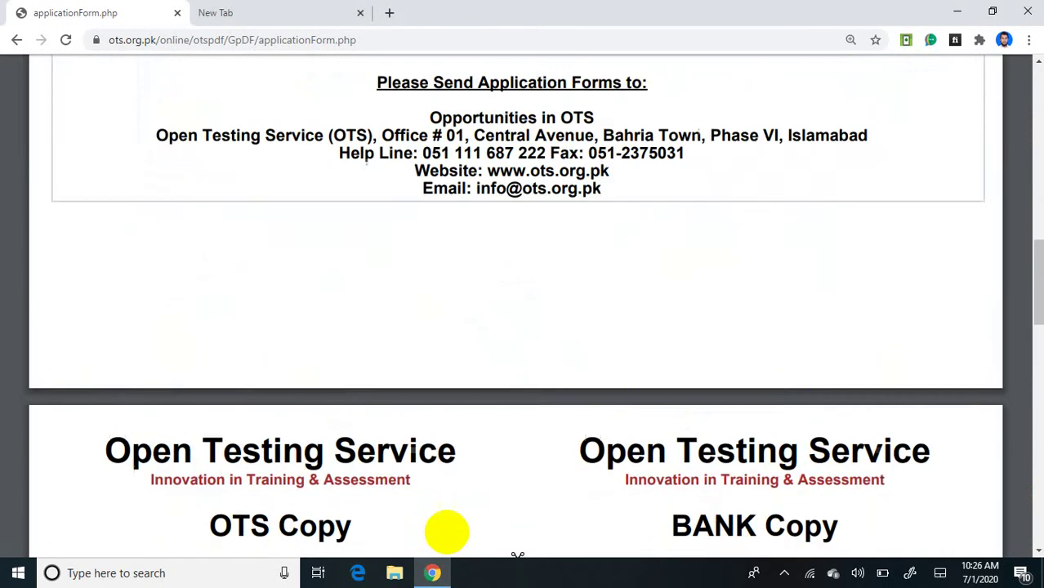
scroll(446, 532, "down", 2)
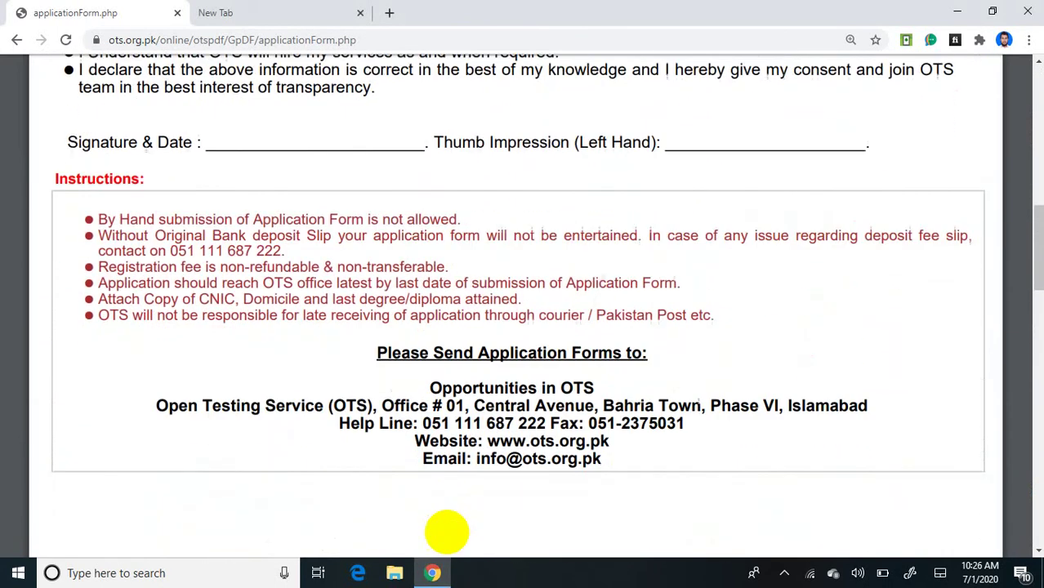
scroll(447, 532, "up", 5)
scroll(447, 532, "down", 2)
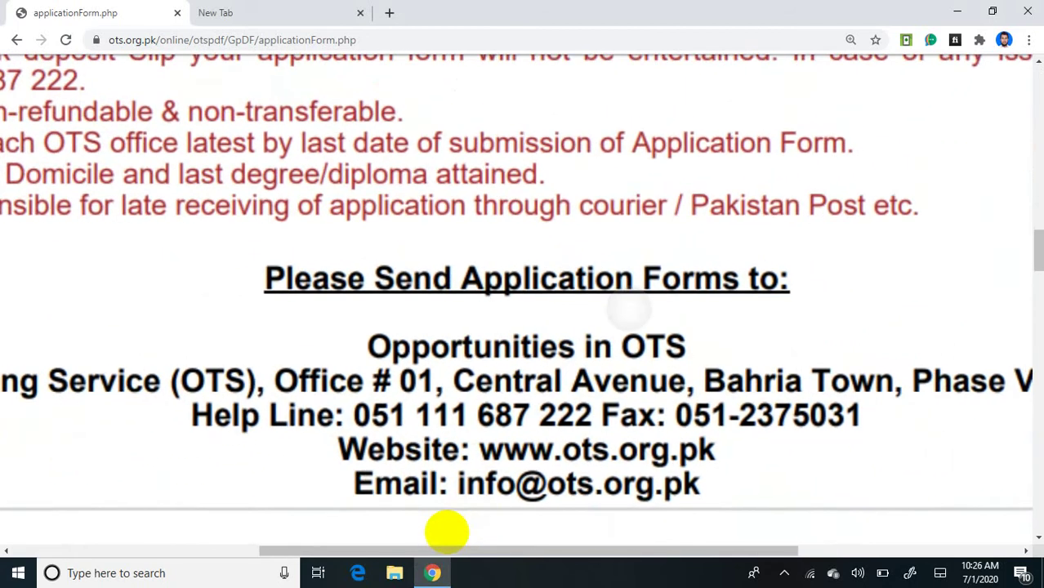
scroll(447, 532, "down", 3)
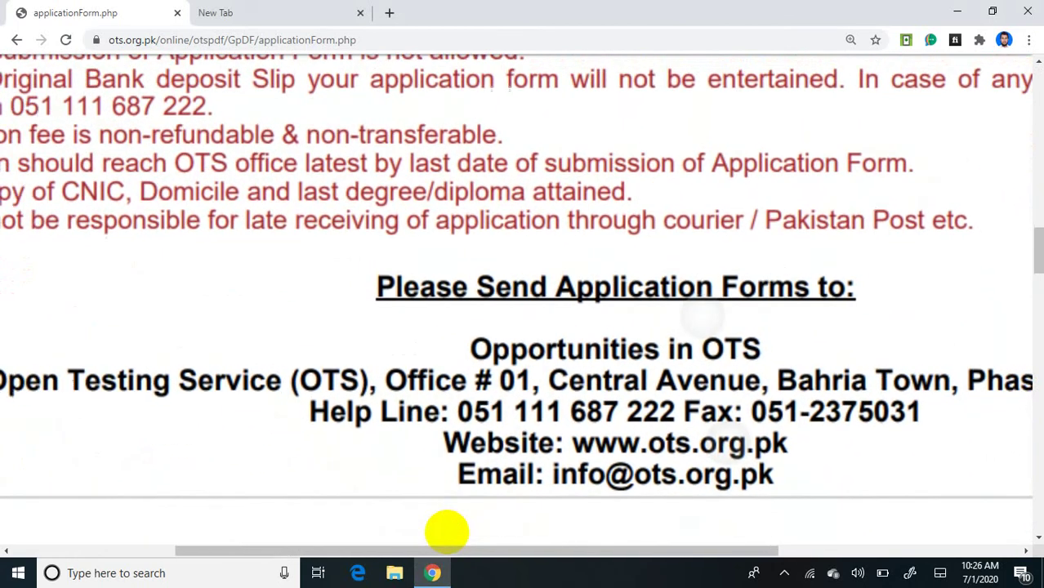
scroll(447, 532, "left", 3)
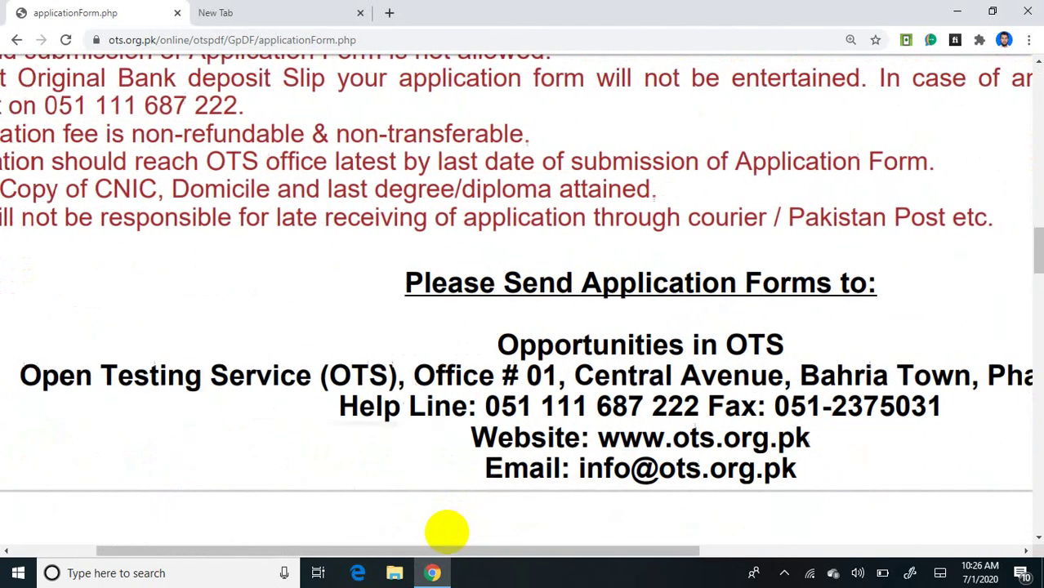
scroll(447, 533, "up", 4)
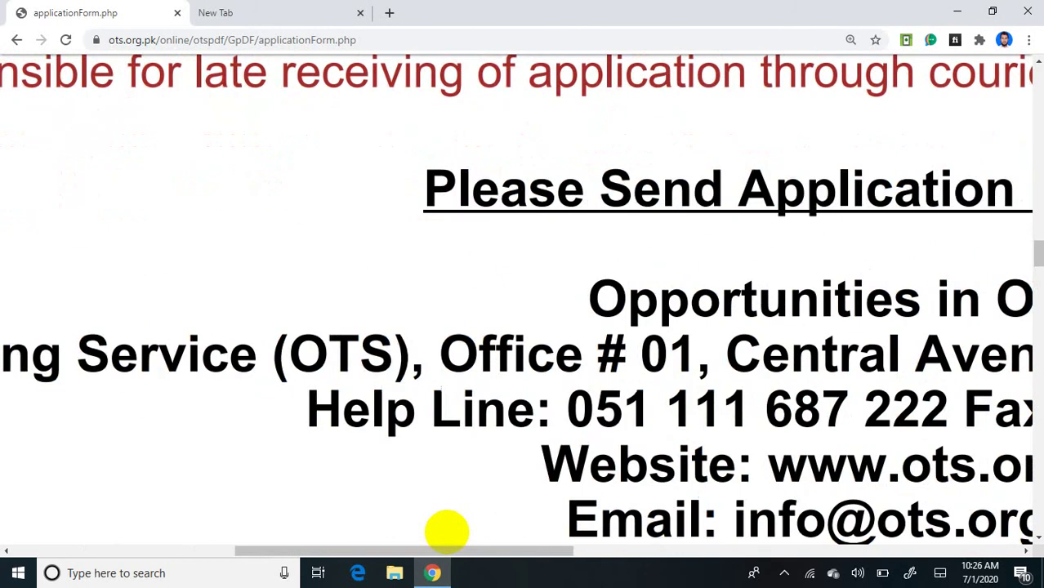
scroll(447, 533, "right", 3)
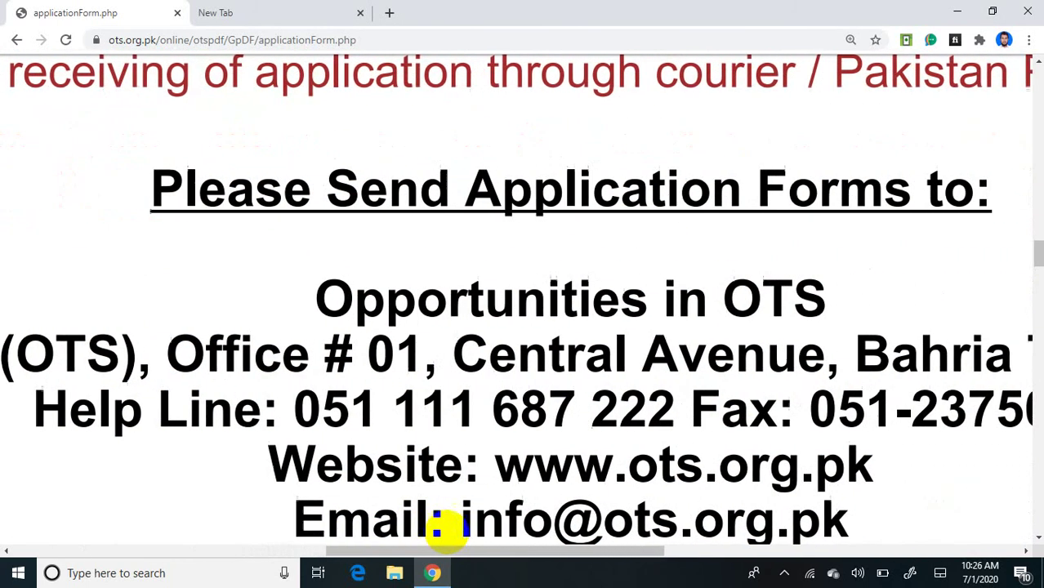
scroll(446, 527, "right", 6)
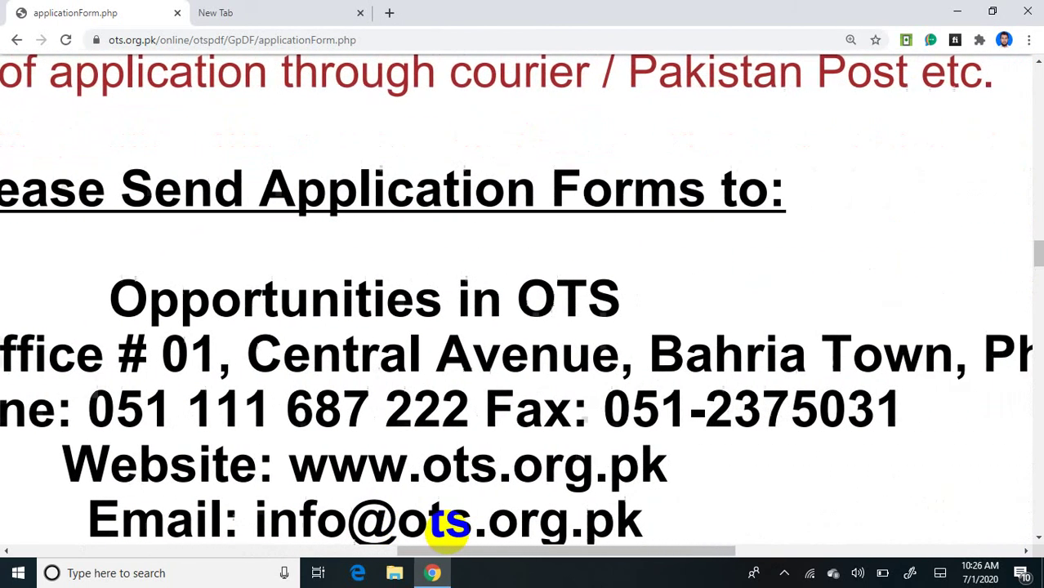
scroll(447, 532, "right", 4)
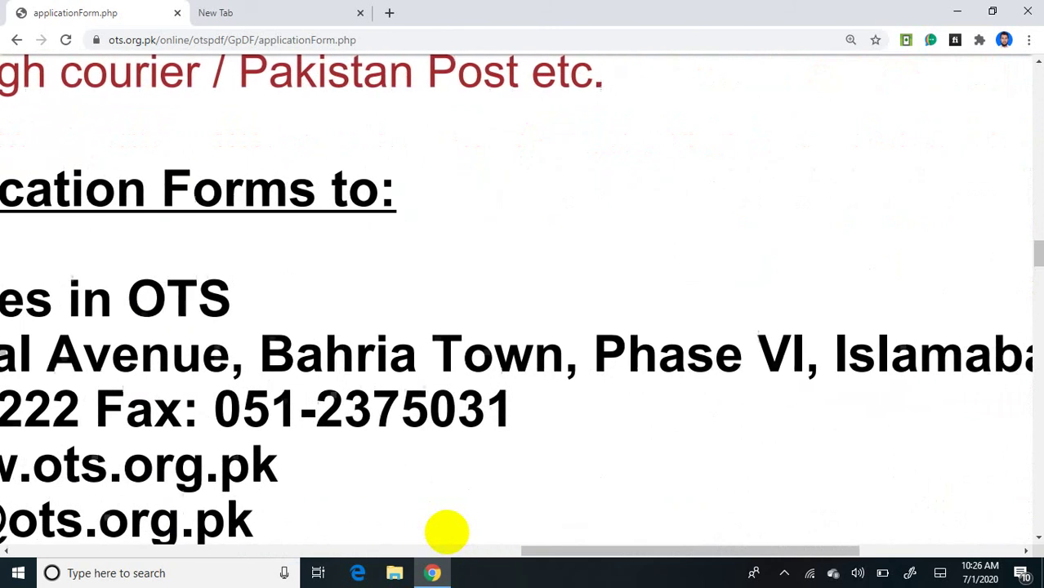
scroll(447, 532, "down", 3)
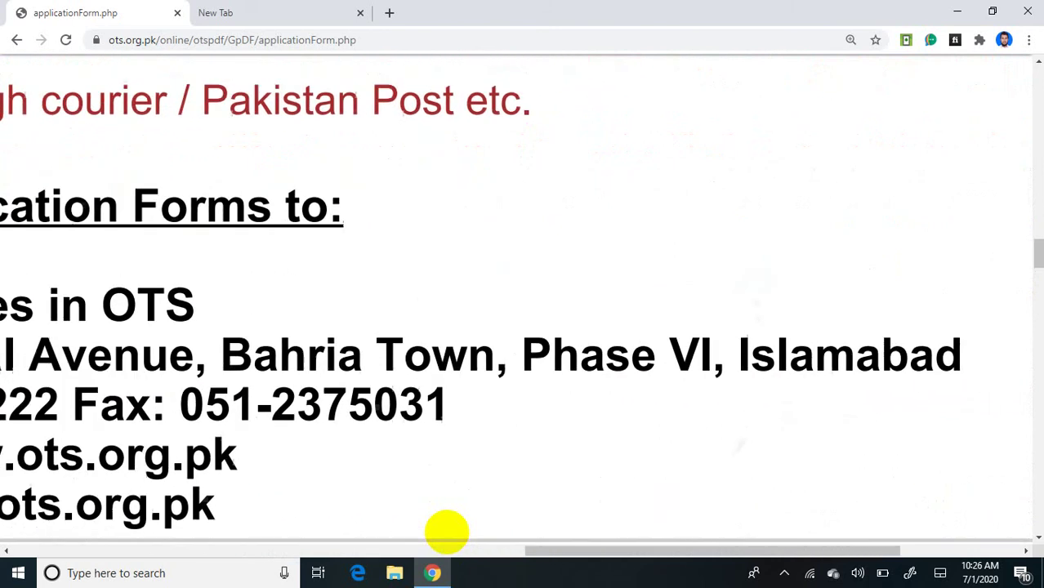
scroll(447, 532, "up", 1)
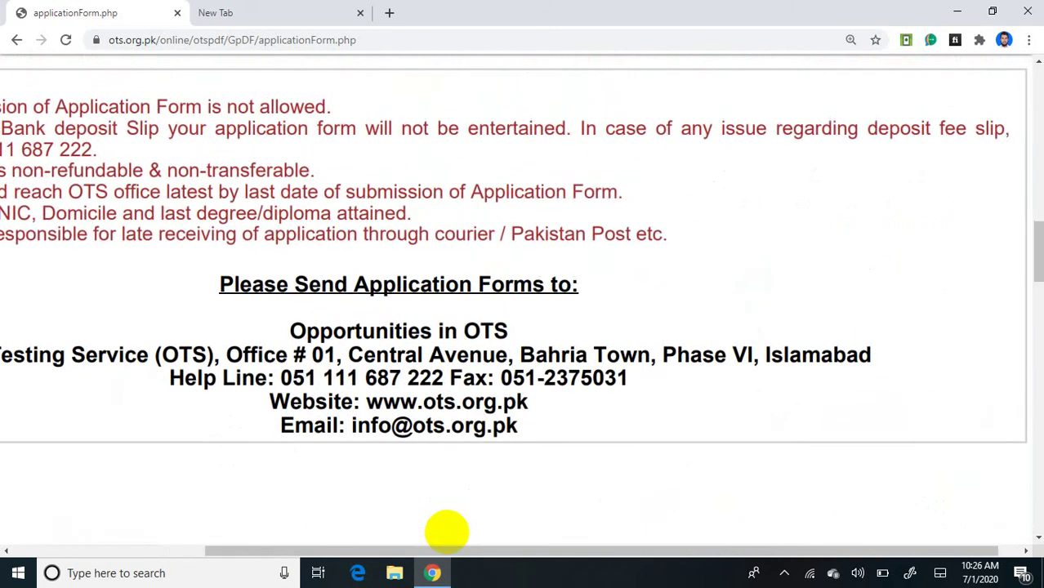
scroll(447, 533, "up", 4)
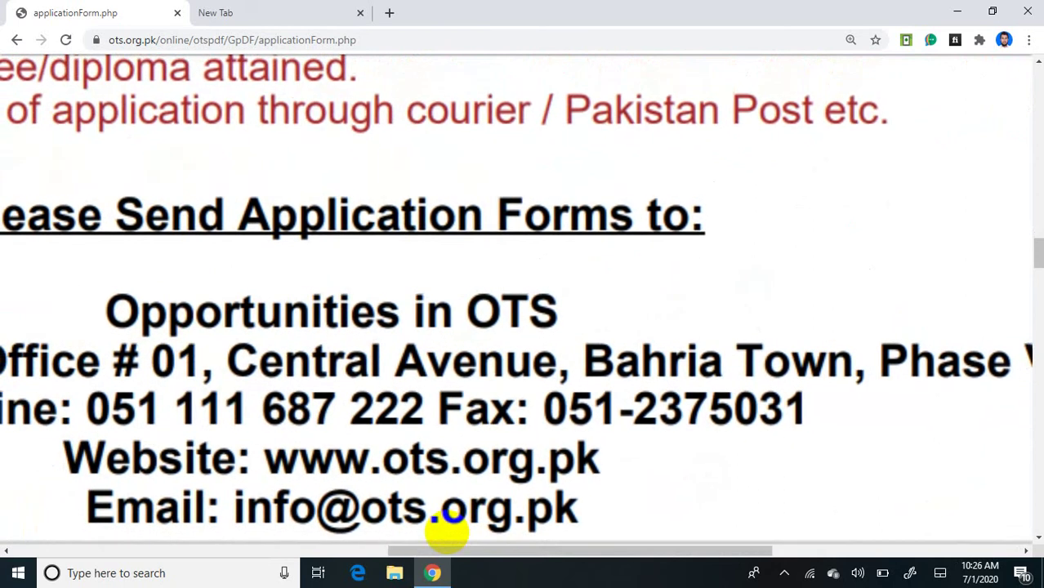
scroll(447, 533, "down", 1)
scroll(446, 532, "down", 5)
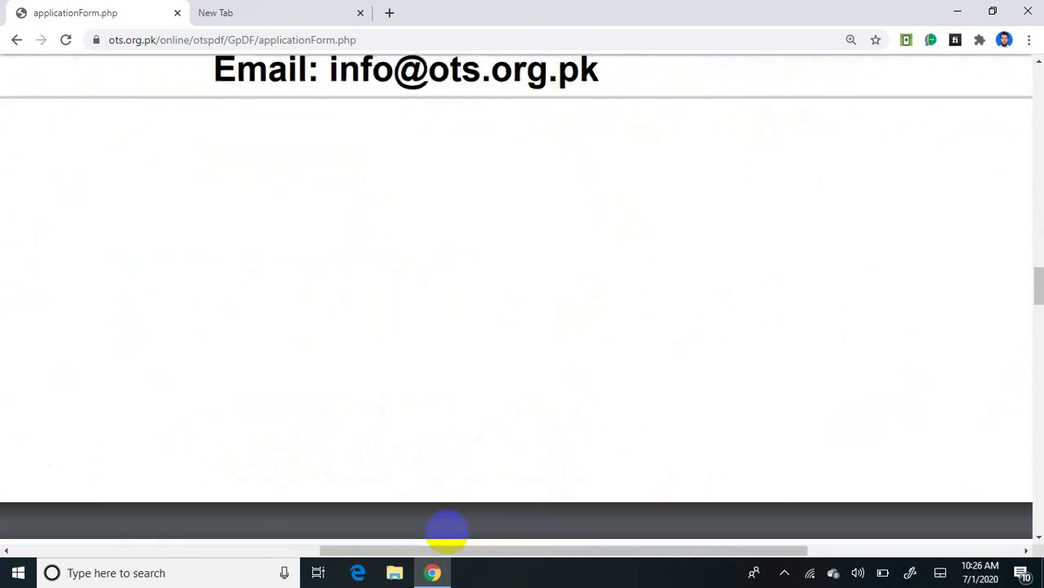
scroll(447, 532, "down", 1)
scroll(447, 532, "down", 3)
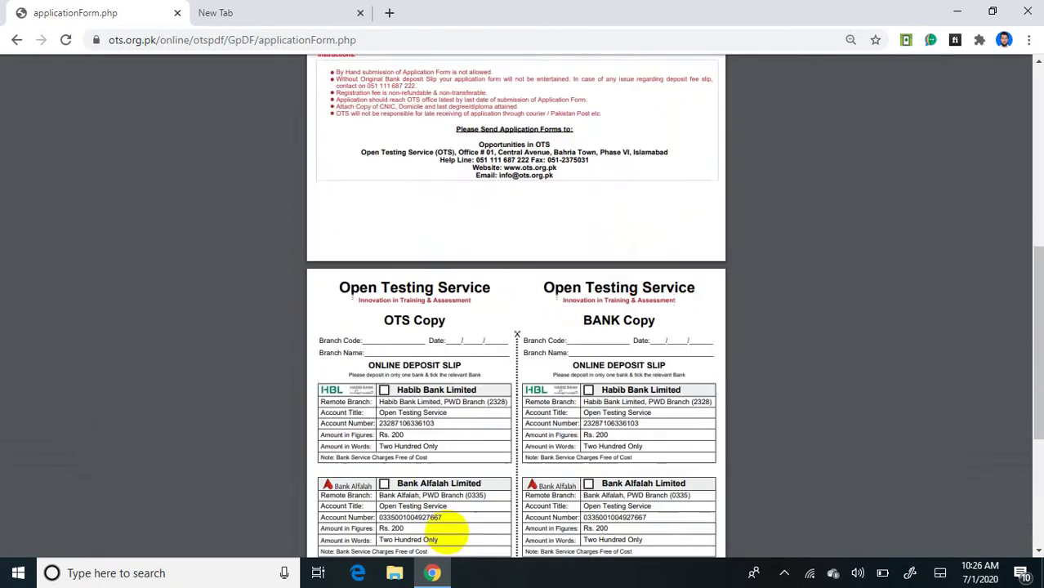
scroll(447, 532, "up", 3)
scroll(446, 532, "down", 1)
scroll(447, 532, "up", 1)
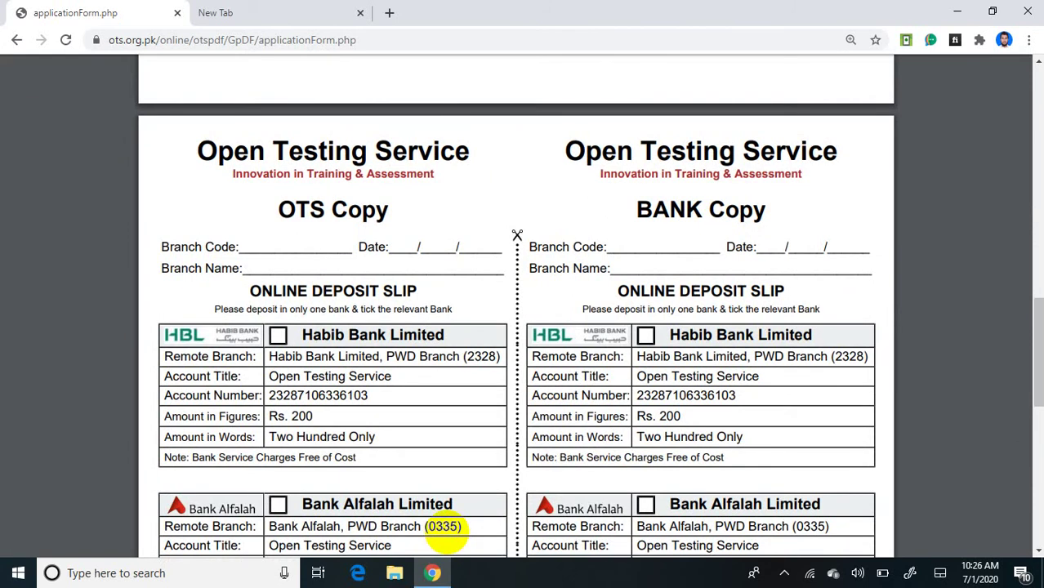
scroll(447, 532, "down", 2)
scroll(446, 532, "up", 3)
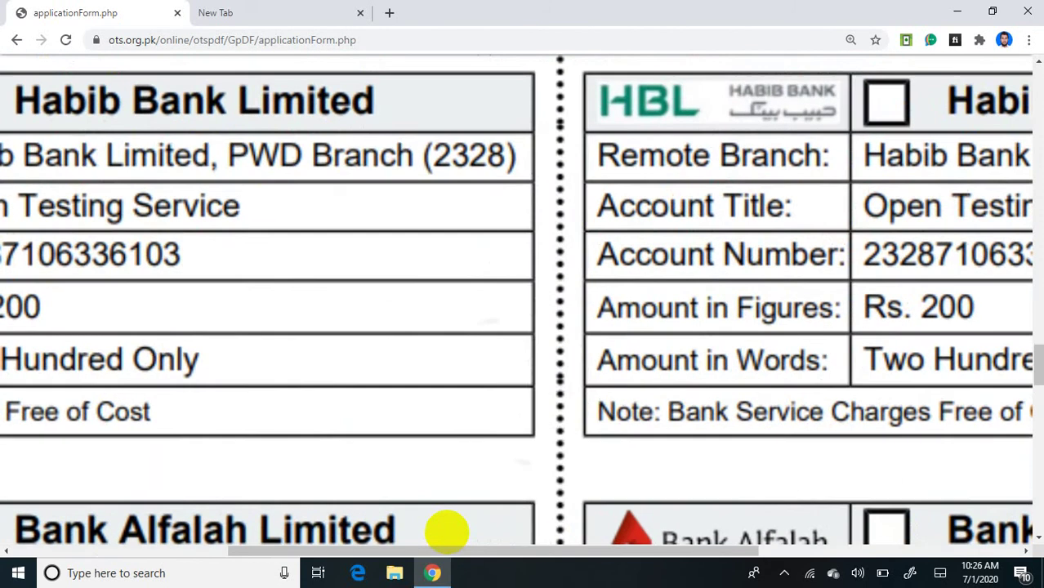
scroll(446, 532, "down", 3)
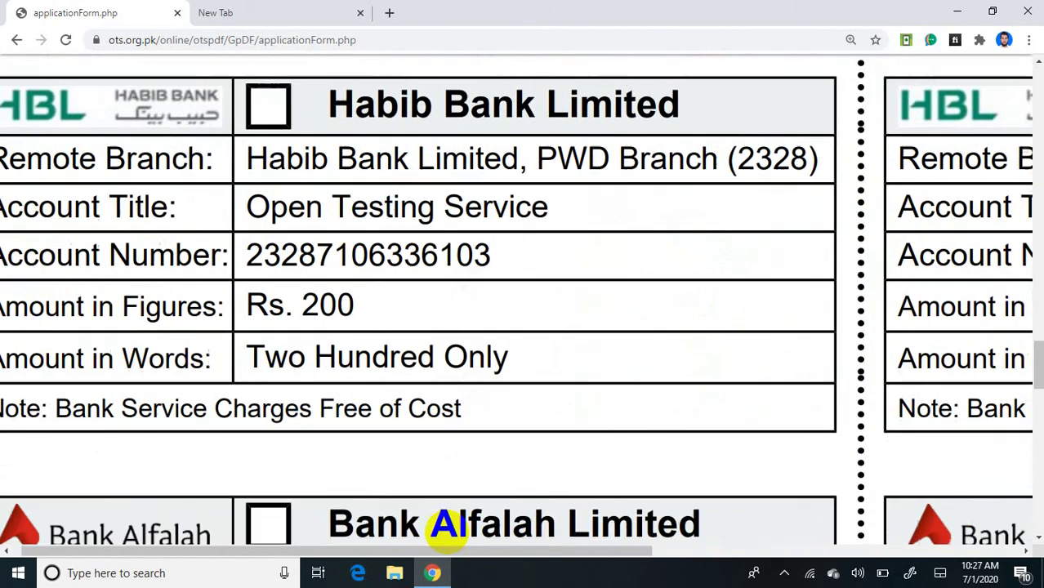
scroll(447, 532, "down", 1)
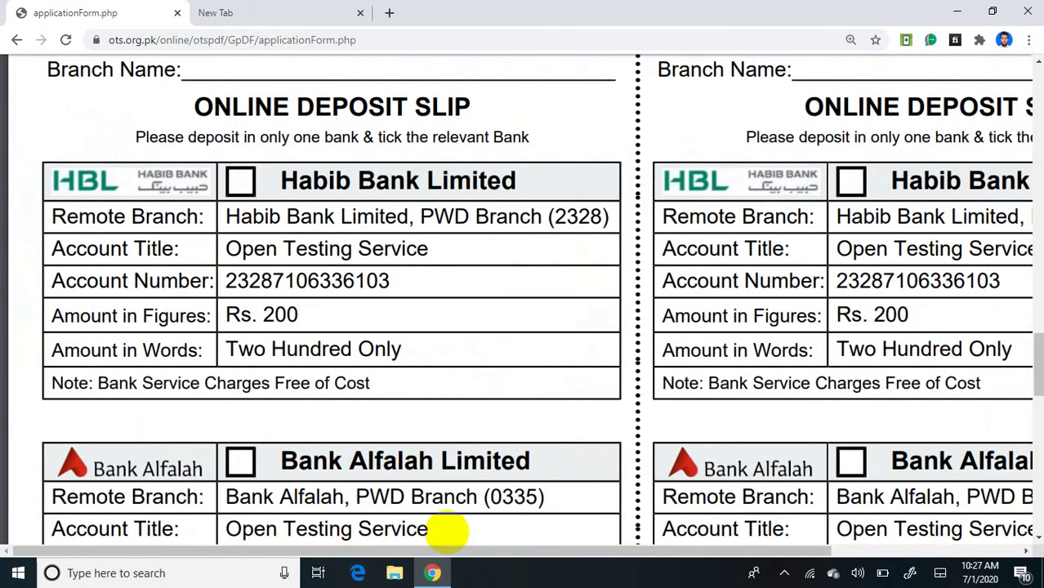
scroll(447, 532, "down", 5)
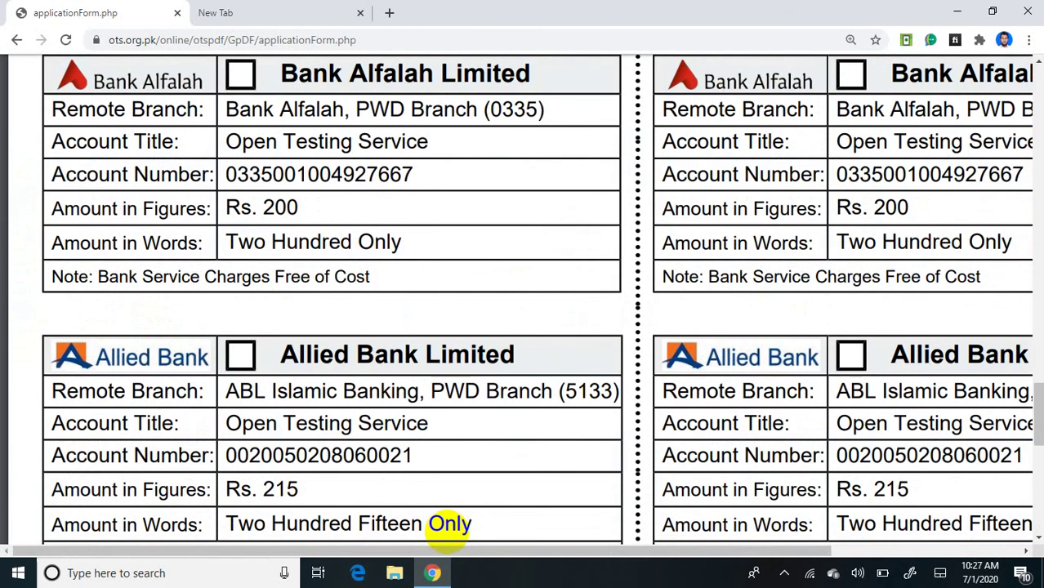
scroll(448, 524, "up", 3)
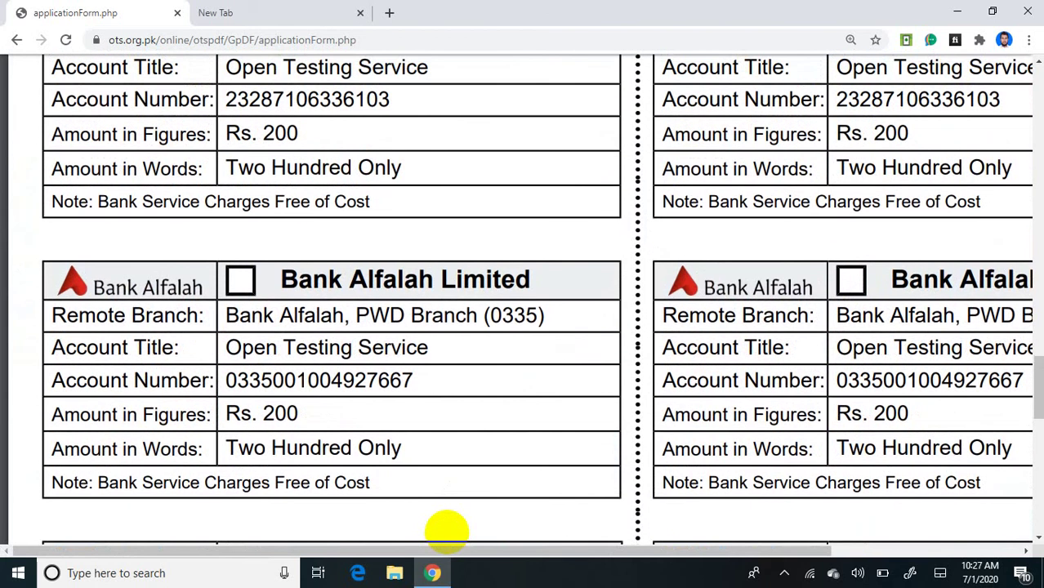
scroll(447, 532, "up", 4)
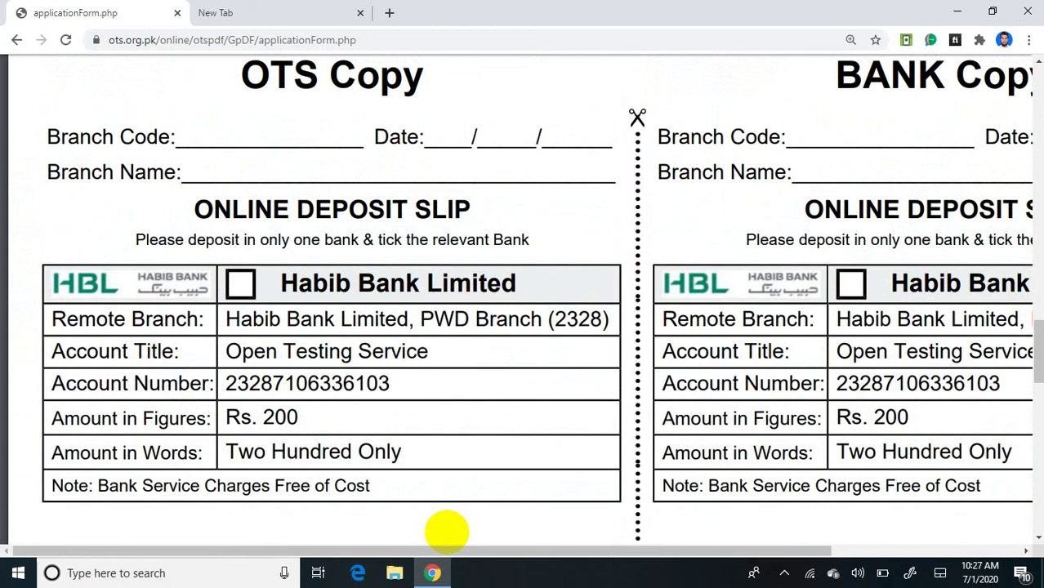
scroll(447, 532, "down", 3, "ctrl")
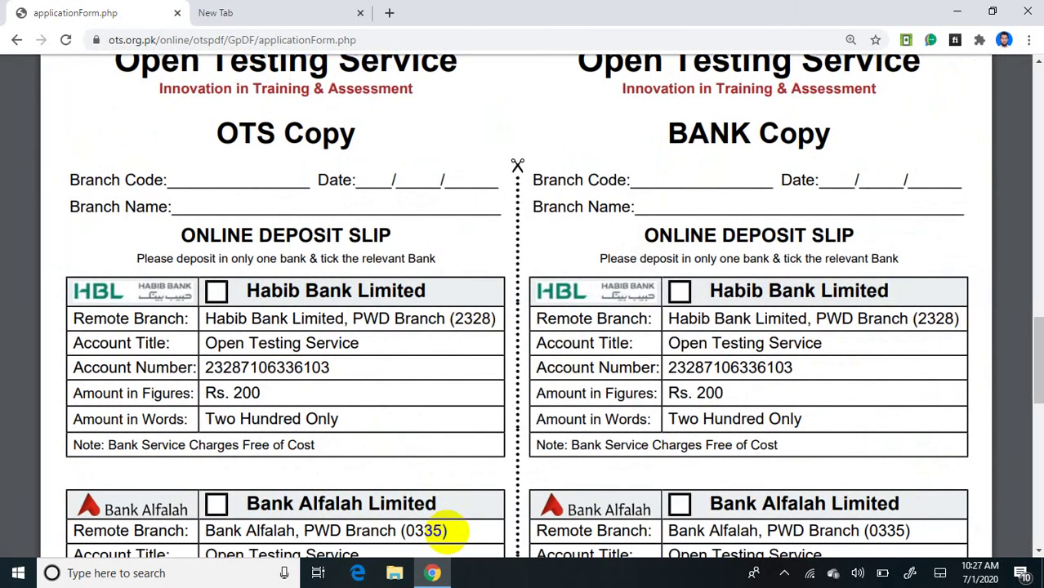
scroll(447, 532, "up", 4, "ctrl")
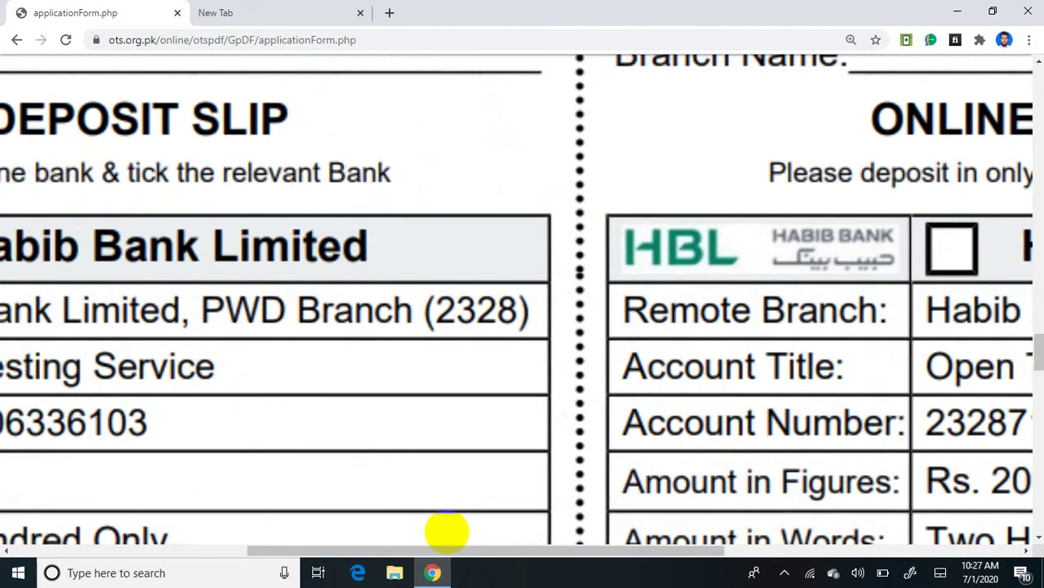
scroll(447, 533, "down", 1, "ctrl")
scroll(446, 533, "up", 5)
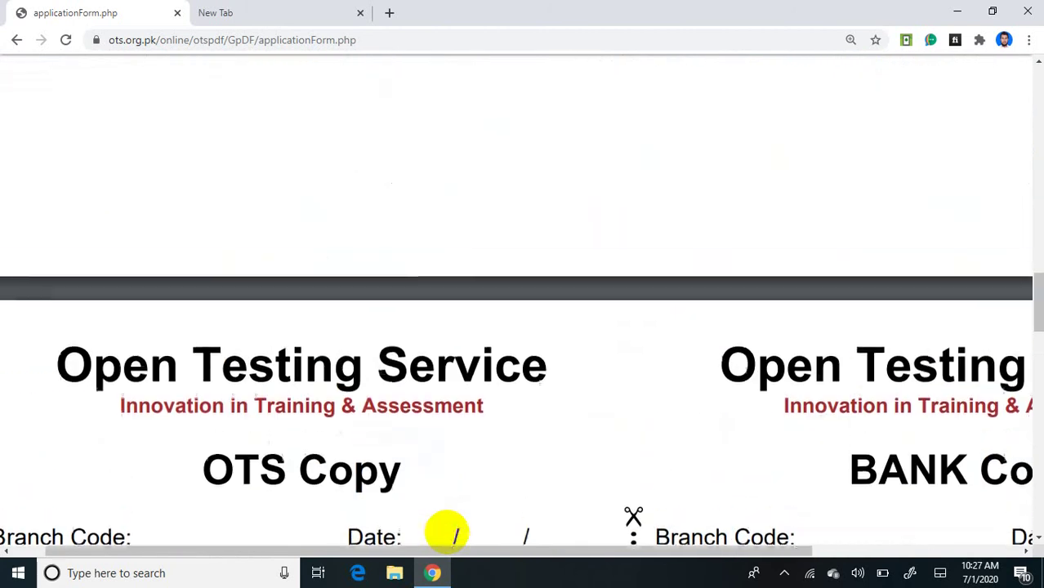
scroll(447, 533, "down", 2, "ctrl")
scroll(447, 533, "up", 3)
scroll(446, 533, "up", 5, "ctrl")
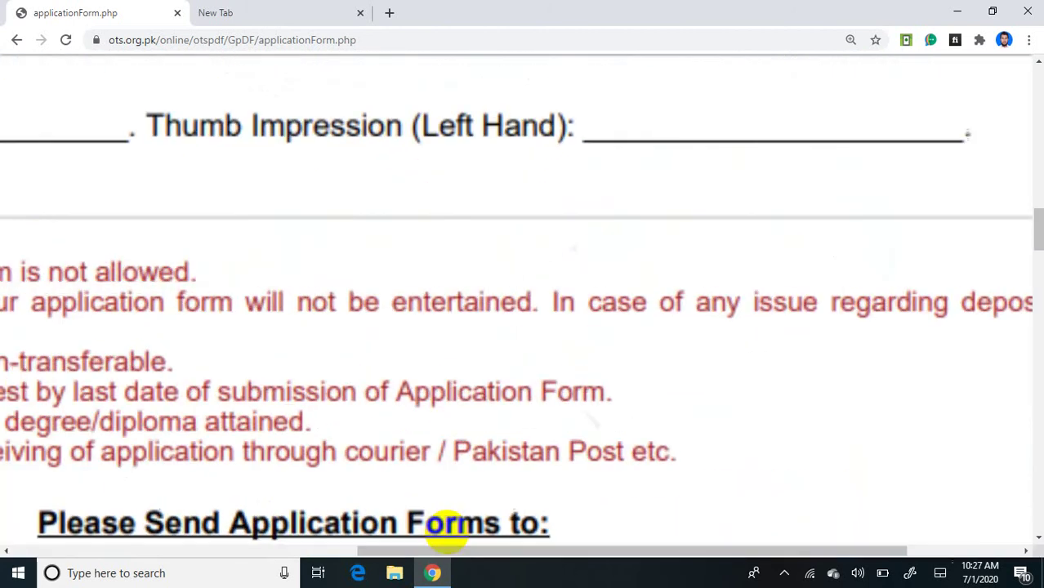
scroll(446, 533, "left", 5)
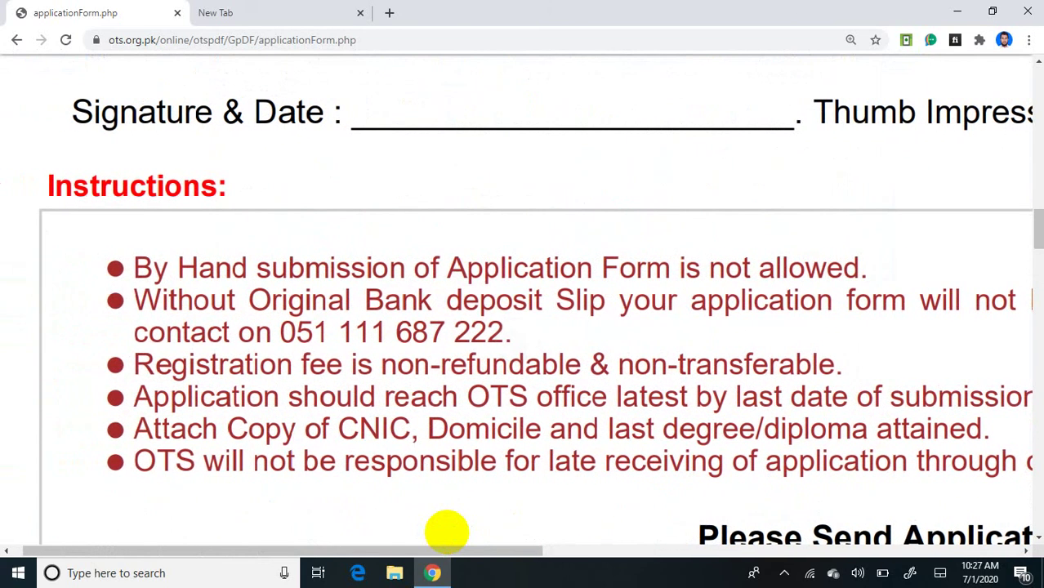
scroll(447, 532, "up", 2, "ctrl")
scroll(446, 532, "right", 2)
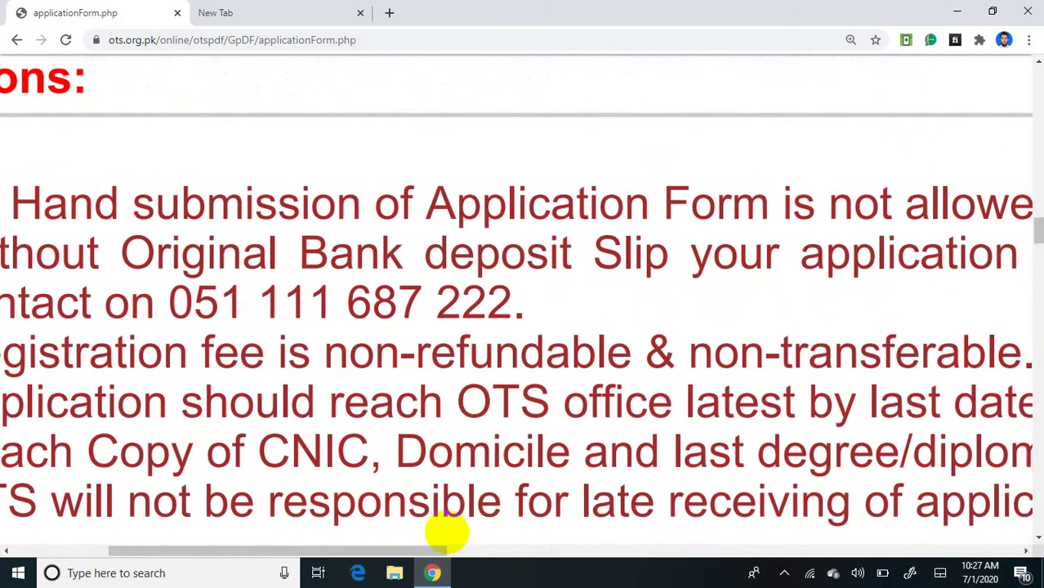
scroll(447, 532, "right", 2)
scroll(447, 532, "right", 4)
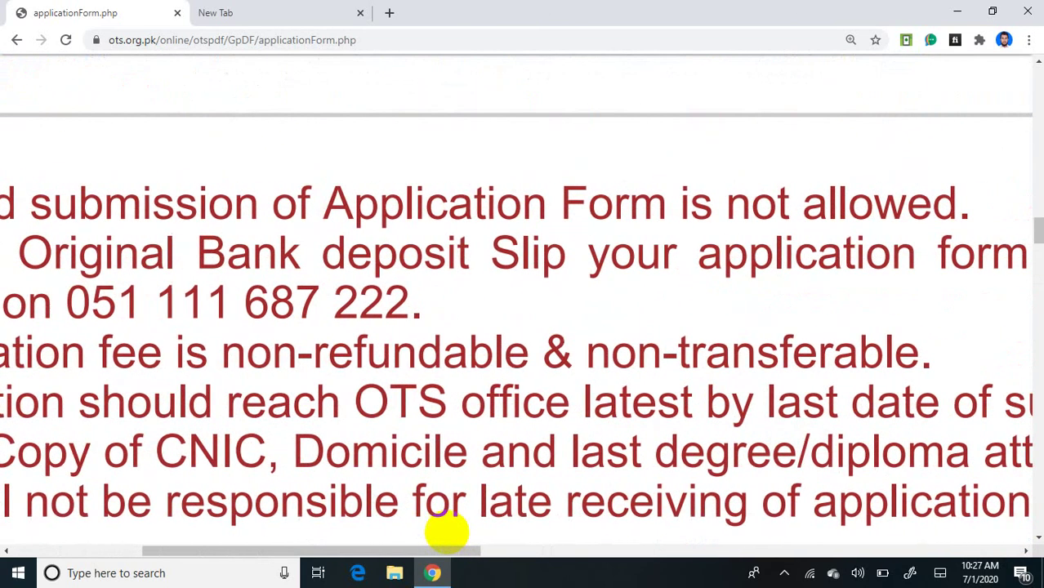
scroll(447, 532, "left", 3)
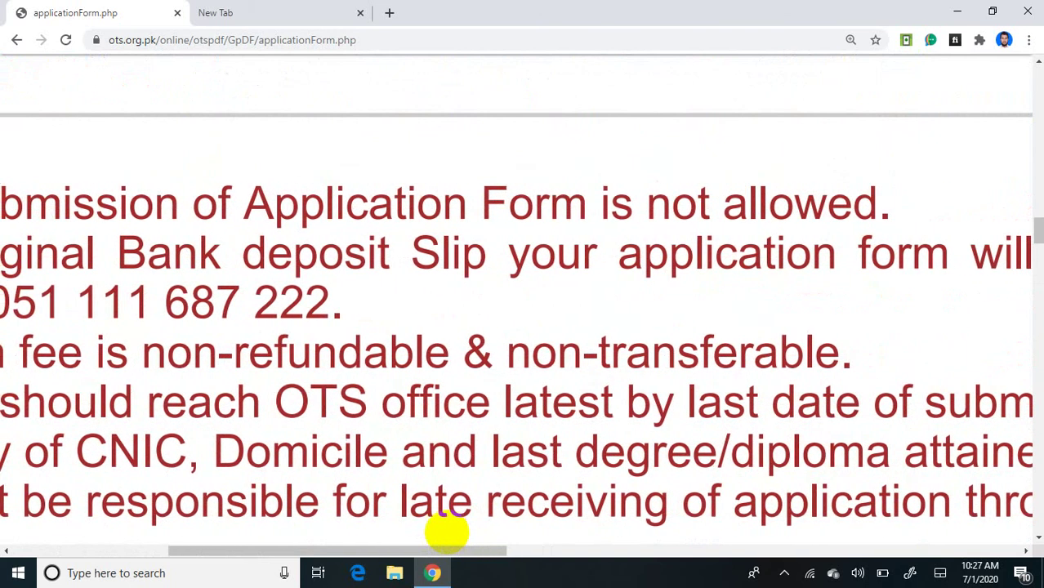
scroll(447, 532, "down", 2, "ctrl")
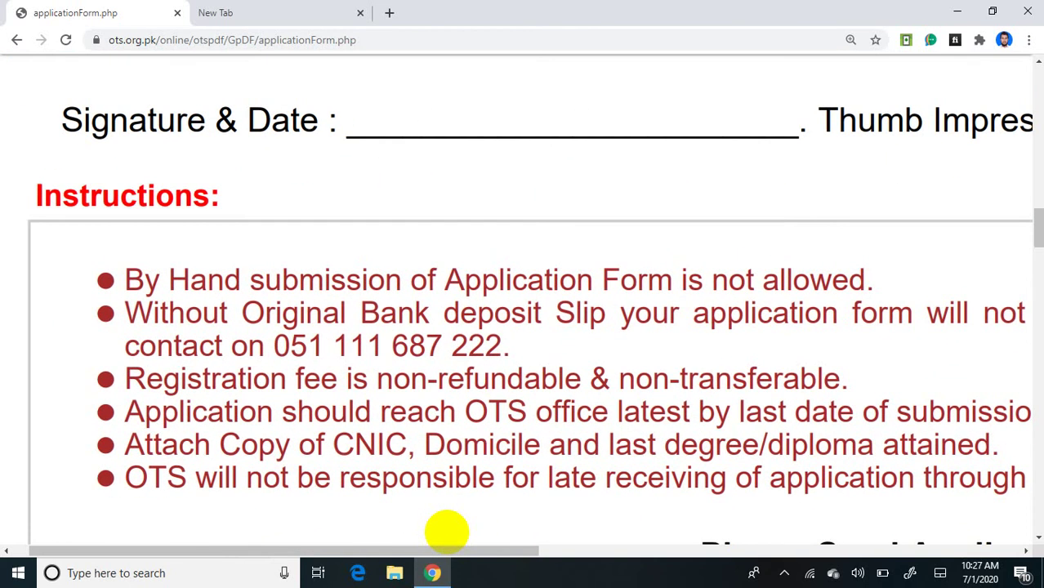
scroll(446, 532, "down", 1)
scroll(447, 533, "up", 3, "ctrl")
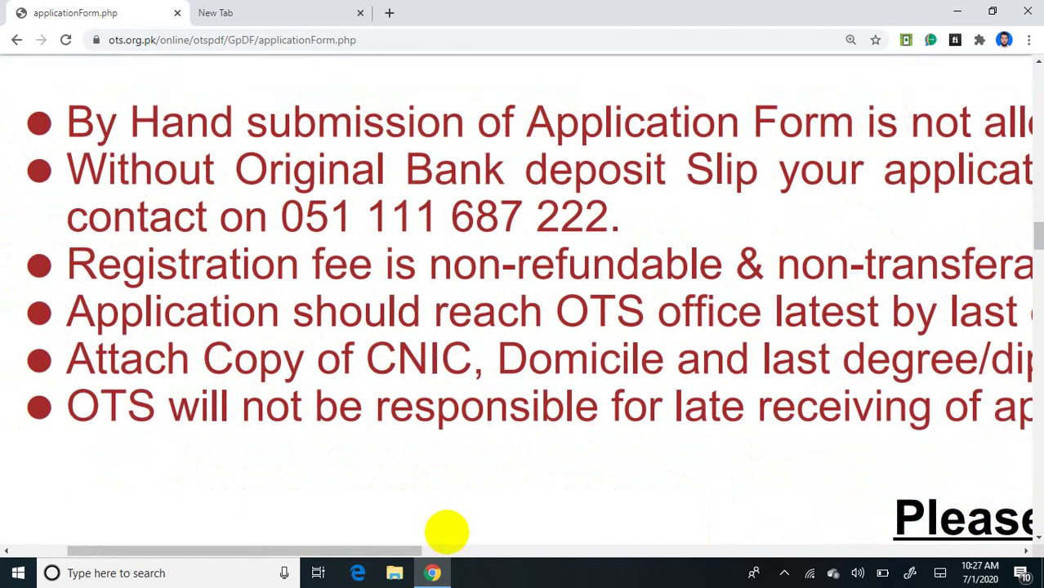
scroll(447, 532, "up", 1, "ctrl")
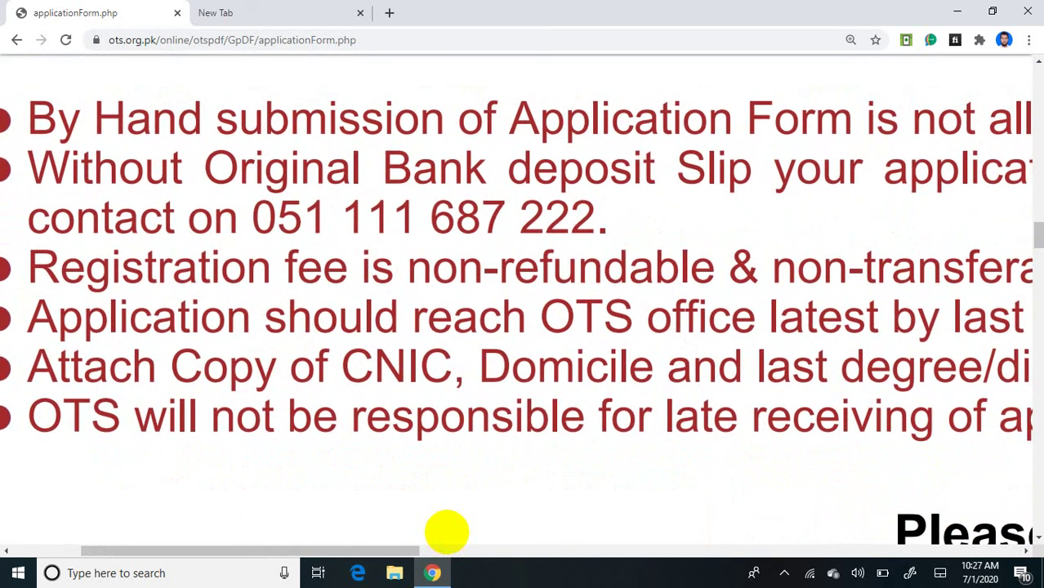
scroll(446, 533, "right", 2)
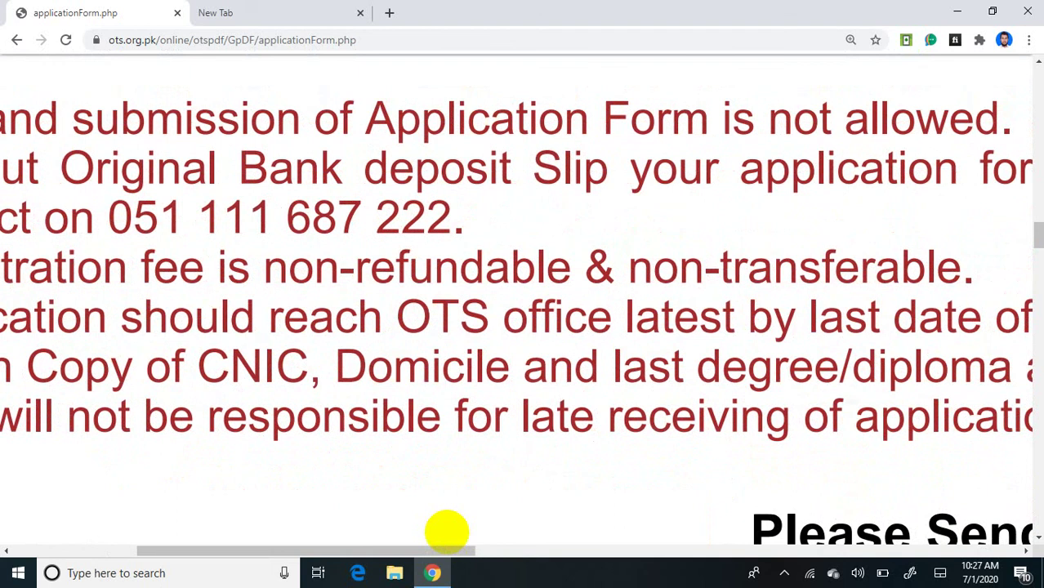
scroll(447, 532, "right", 2)
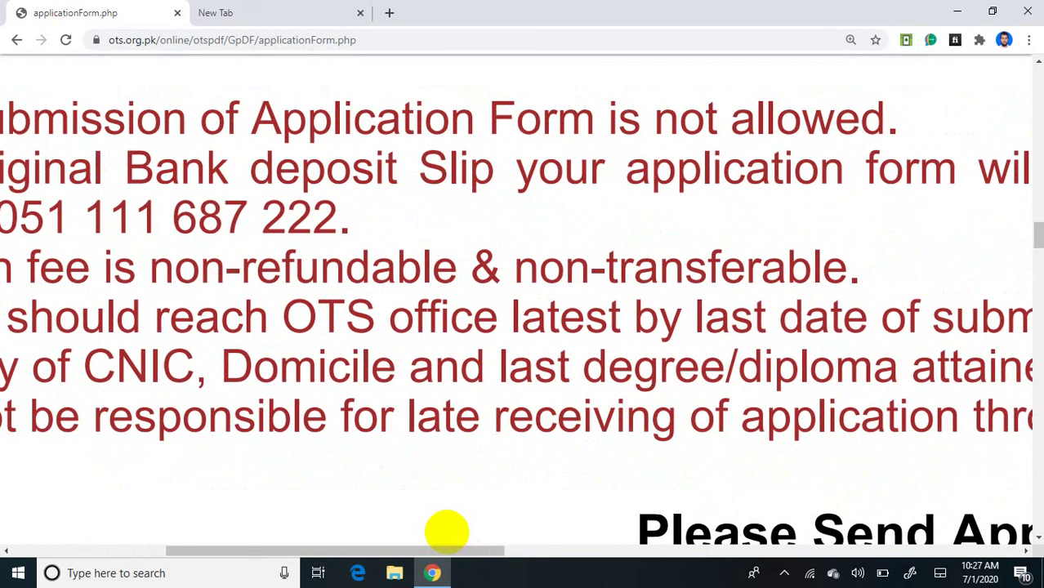